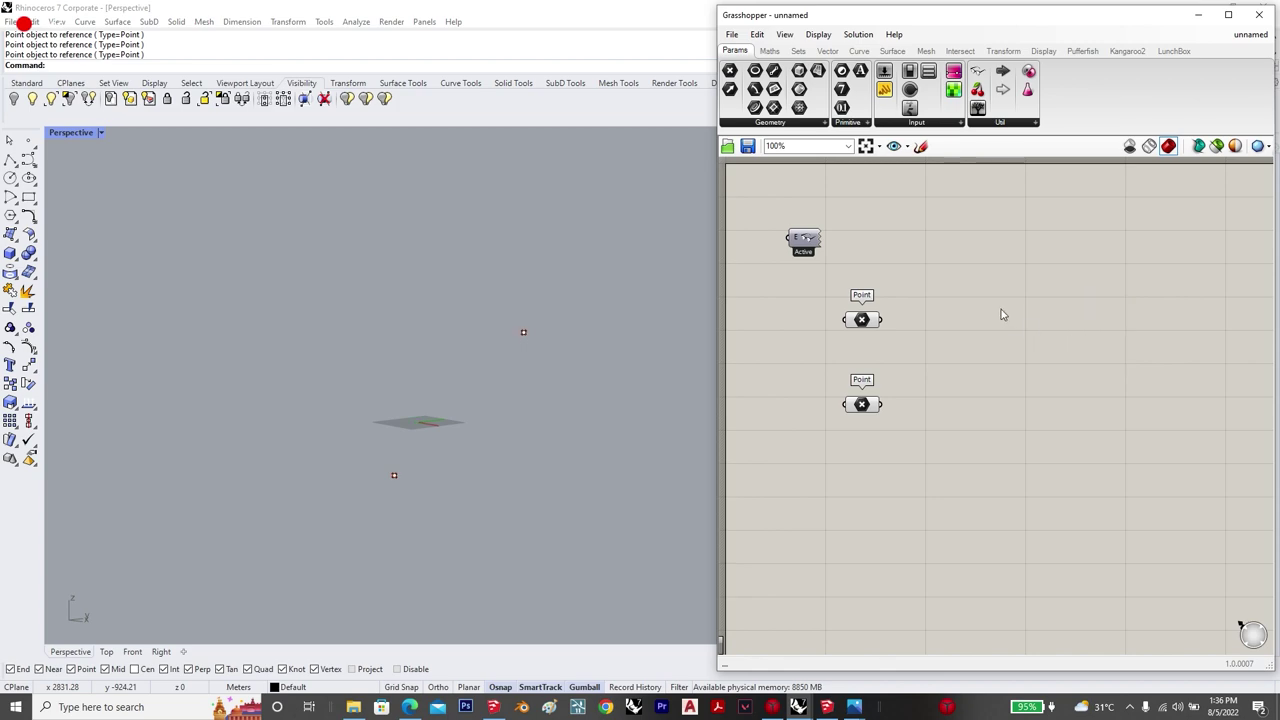
# Step: Add a Box 2Pt component and wire the two Point parameters into its A and B inputs
pyautogui.doubleClick(1001, 308)
pyautogui.write('box')
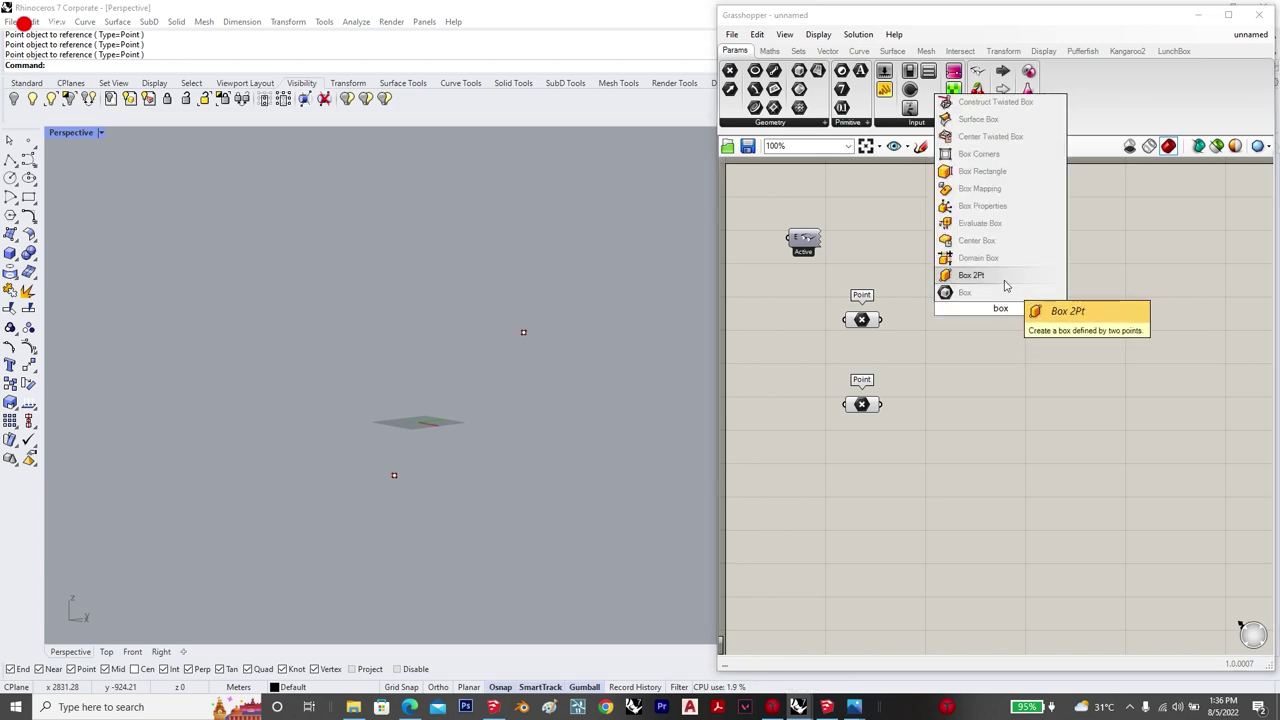
pyautogui.click(972, 275)
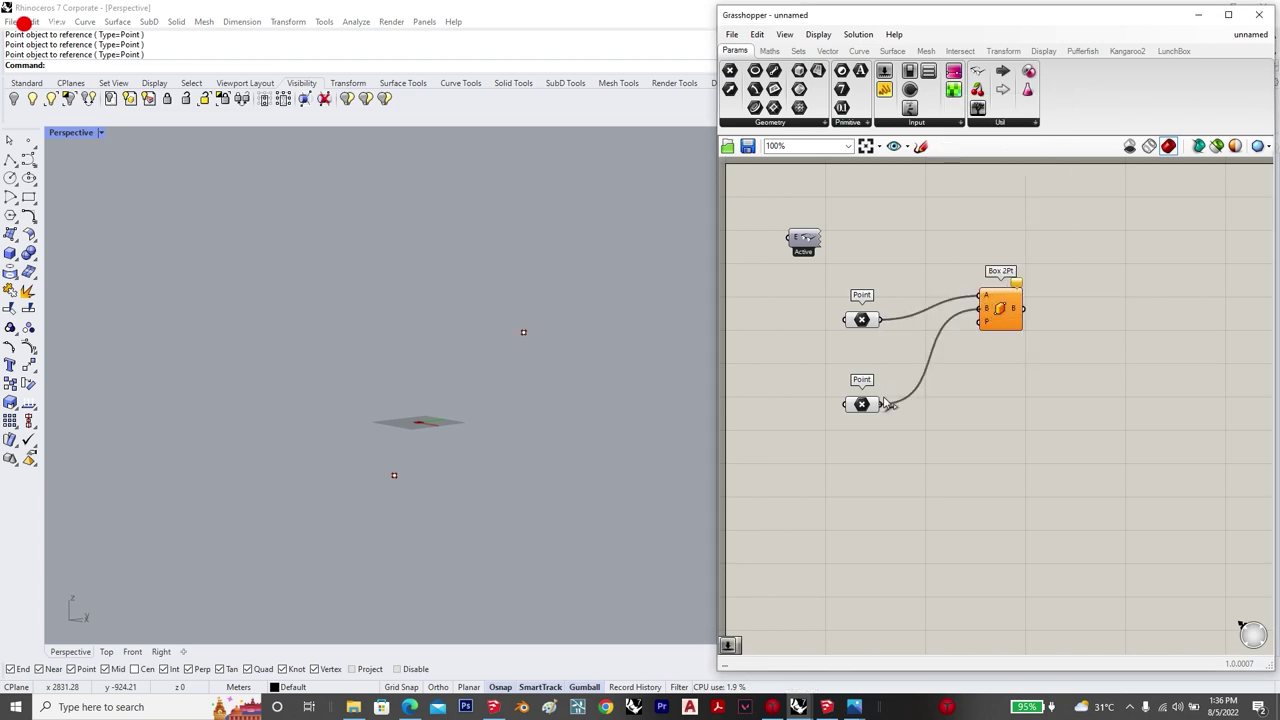
pyautogui.moveTo(885, 403); pyautogui.dragTo(882, 404)
pyautogui.moveTo(1012, 316)
pyautogui.mouseDown()
pyautogui.moveTo(995, 345)
pyautogui.moveTo(995, 334)
pyautogui.mouseUp()
pyautogui.click(958, 425)
pyautogui.click(991, 474)
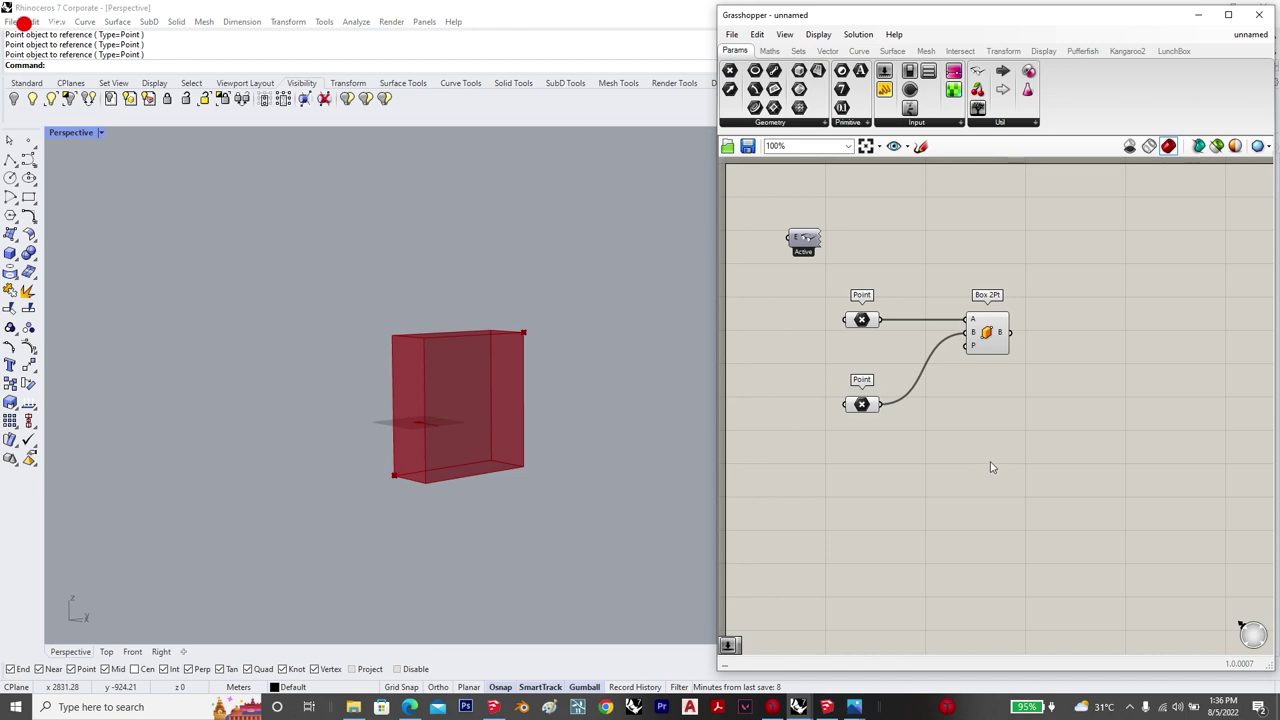
# Step: Add a Populate 3D component and feed the Box 2Pt output into its region input R
pyautogui.doubleClick(1131, 452)
pyautogui.write('poulate3d')
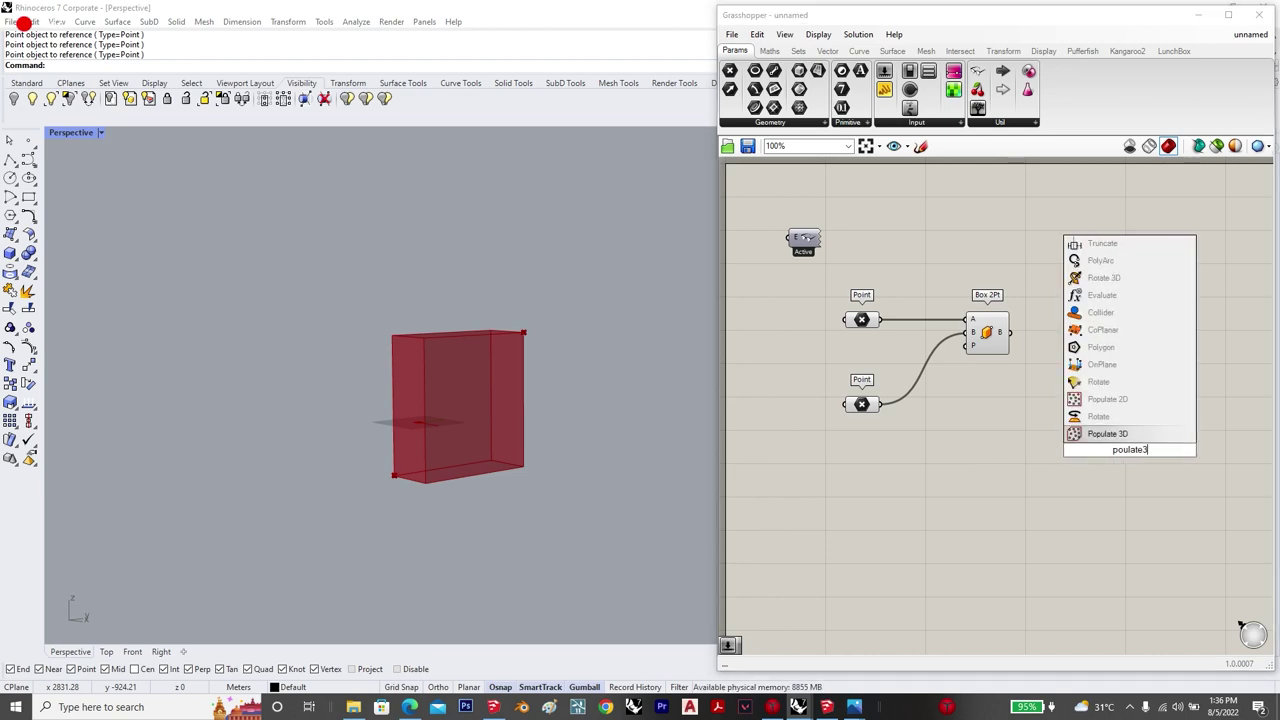
pyautogui.click(1115, 434)
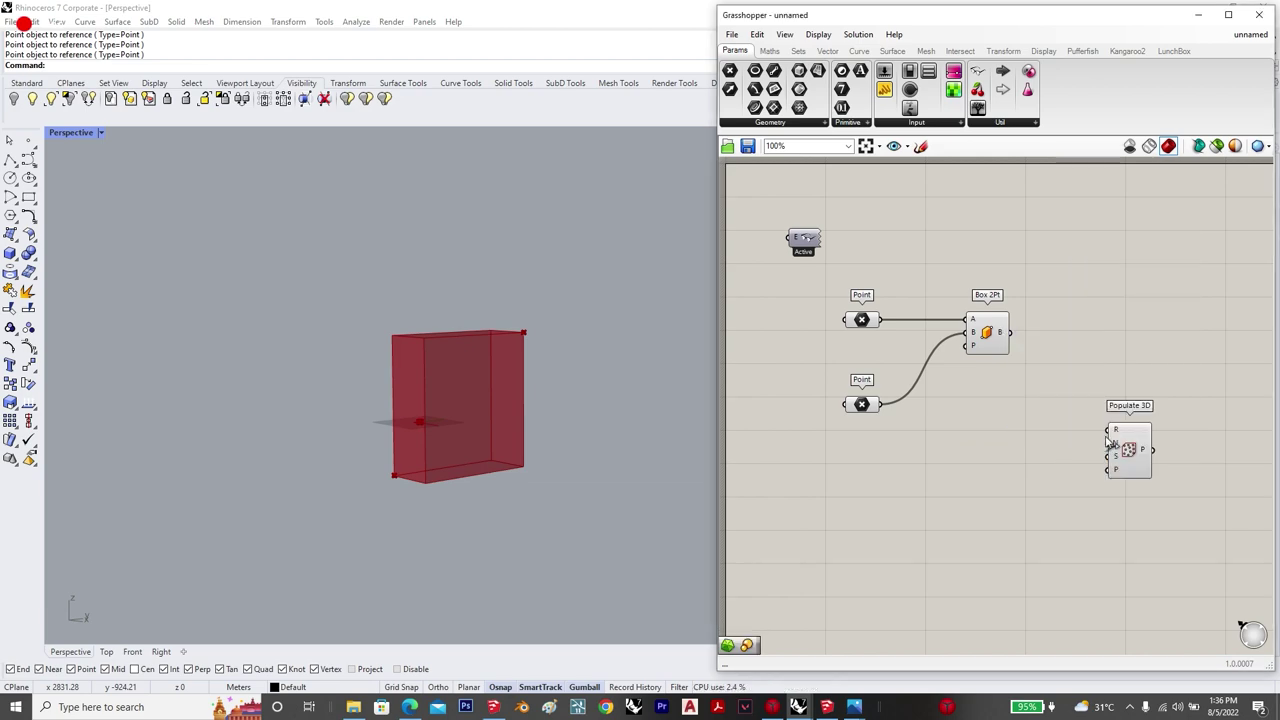
pyautogui.moveTo(1021, 337); pyautogui.dragTo(1012, 333)
pyautogui.moveTo(1138, 465); pyautogui.dragTo(1117, 450)
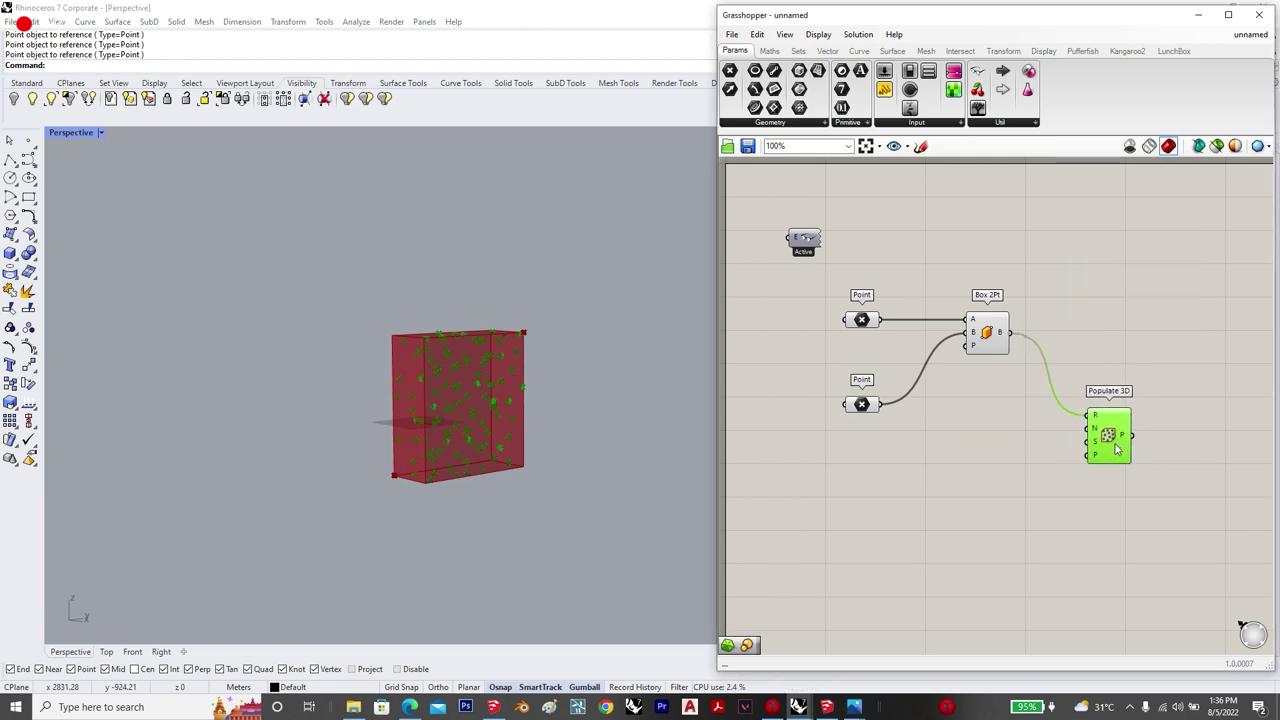
# Step: Add a number slider with the value 10 and connect it to the Populate 3D count input N
pyautogui.doubleClick(1000, 440)
pyautogui.write('slider')
pyautogui.press('Return')
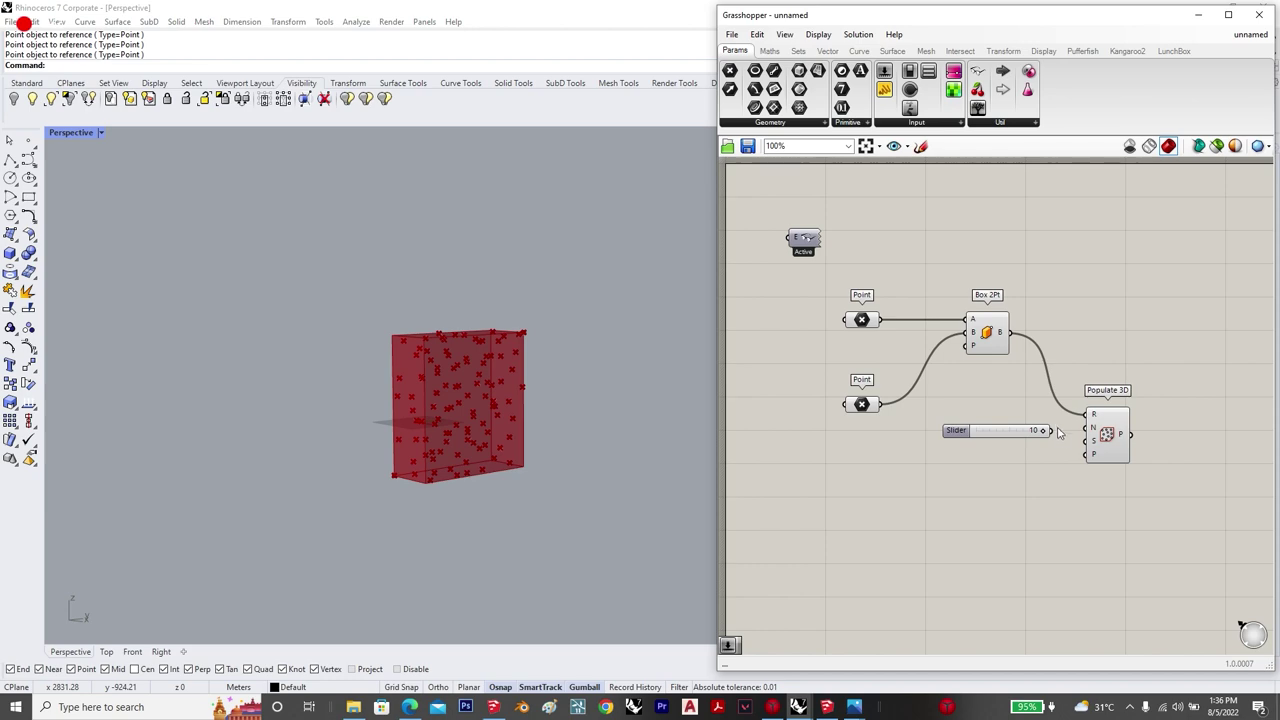
pyautogui.moveTo(1085, 430); pyautogui.dragTo(973, 440)
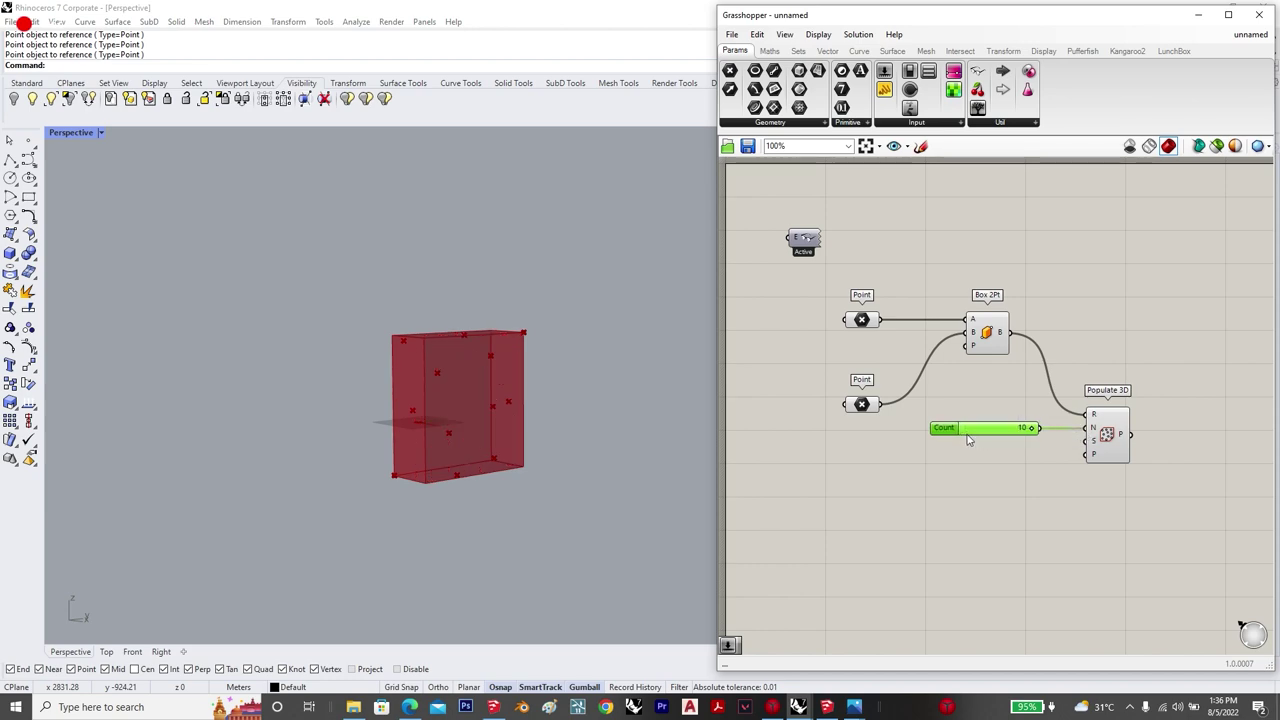
pyautogui.click(995, 470)
pyautogui.moveTo(994, 470); pyautogui.dragTo(919, 485, button='right')
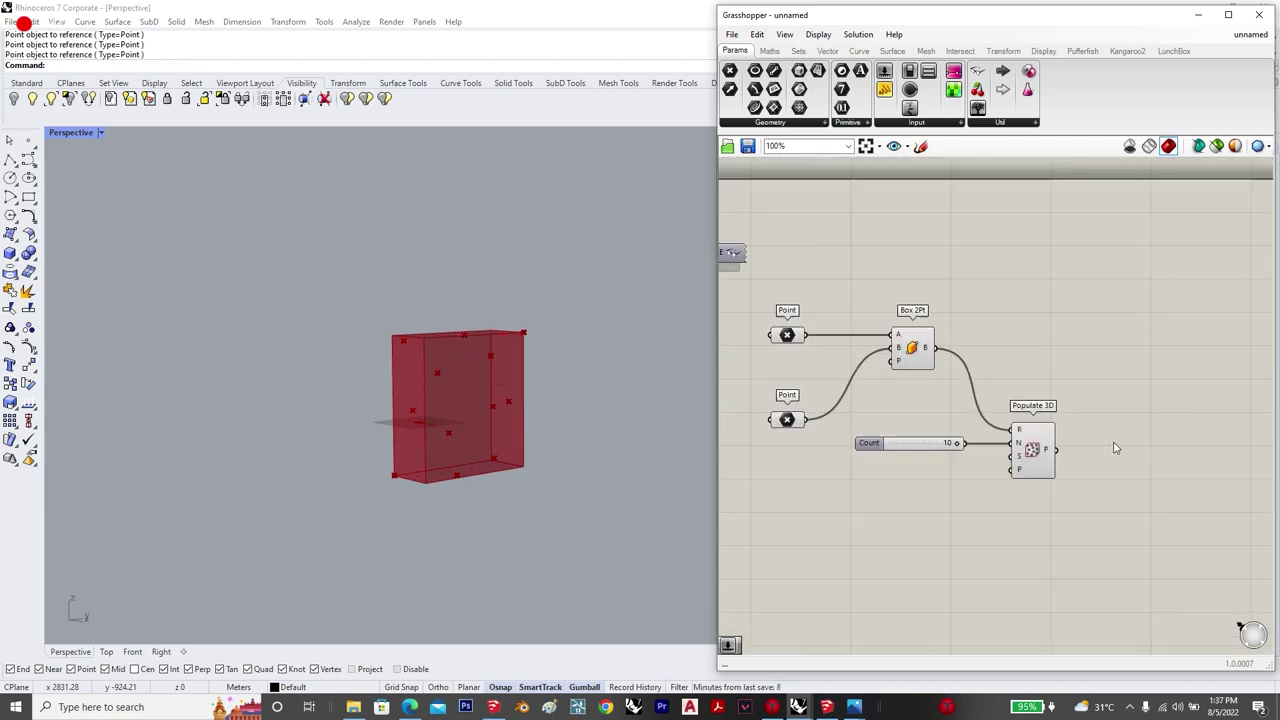
# Step: Add a Delaunay Mesh component and connect the Populate 3D points to its P input
pyautogui.doubleClick(1153, 387)
pyautogui.write('de')
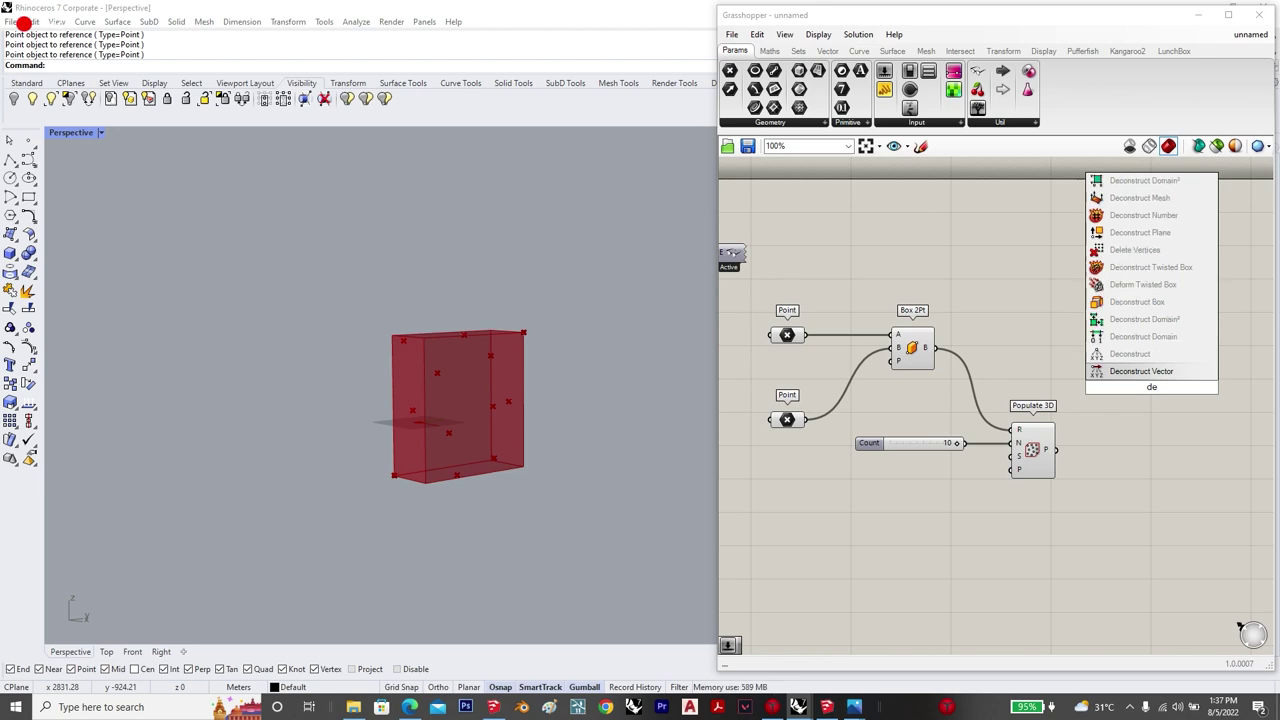
pyautogui.write('ll')
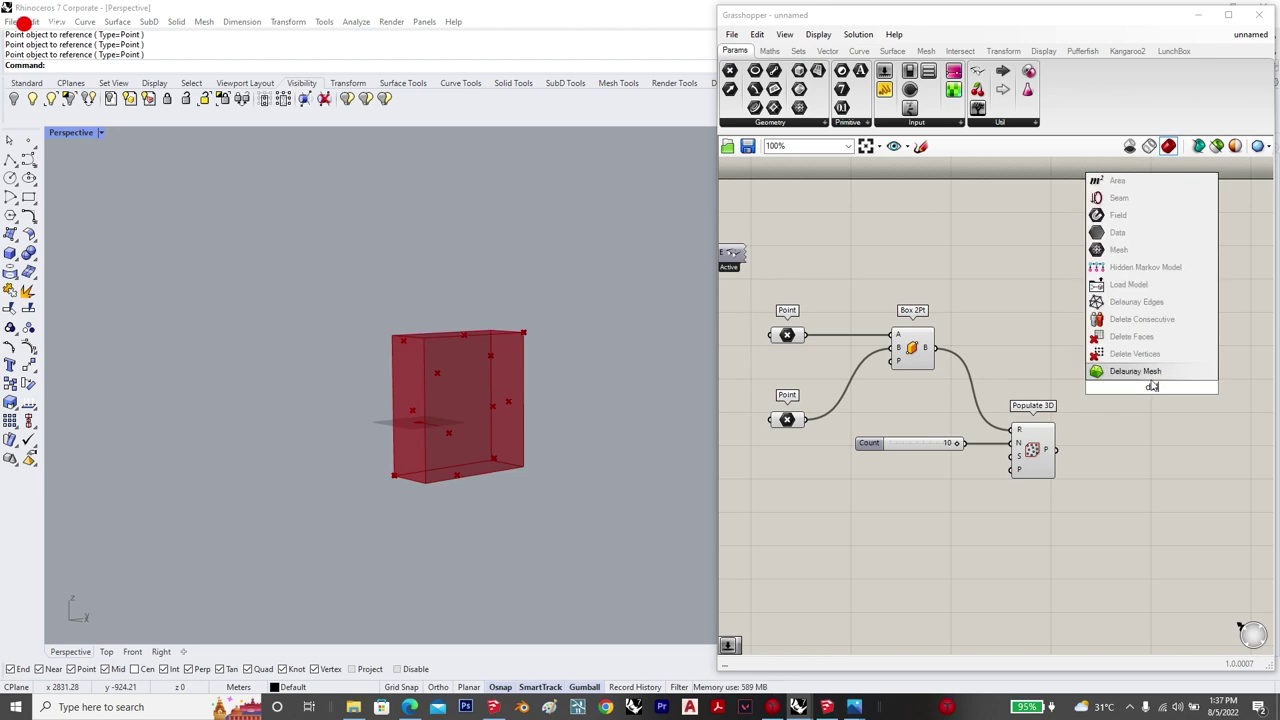
pyautogui.press('Return')
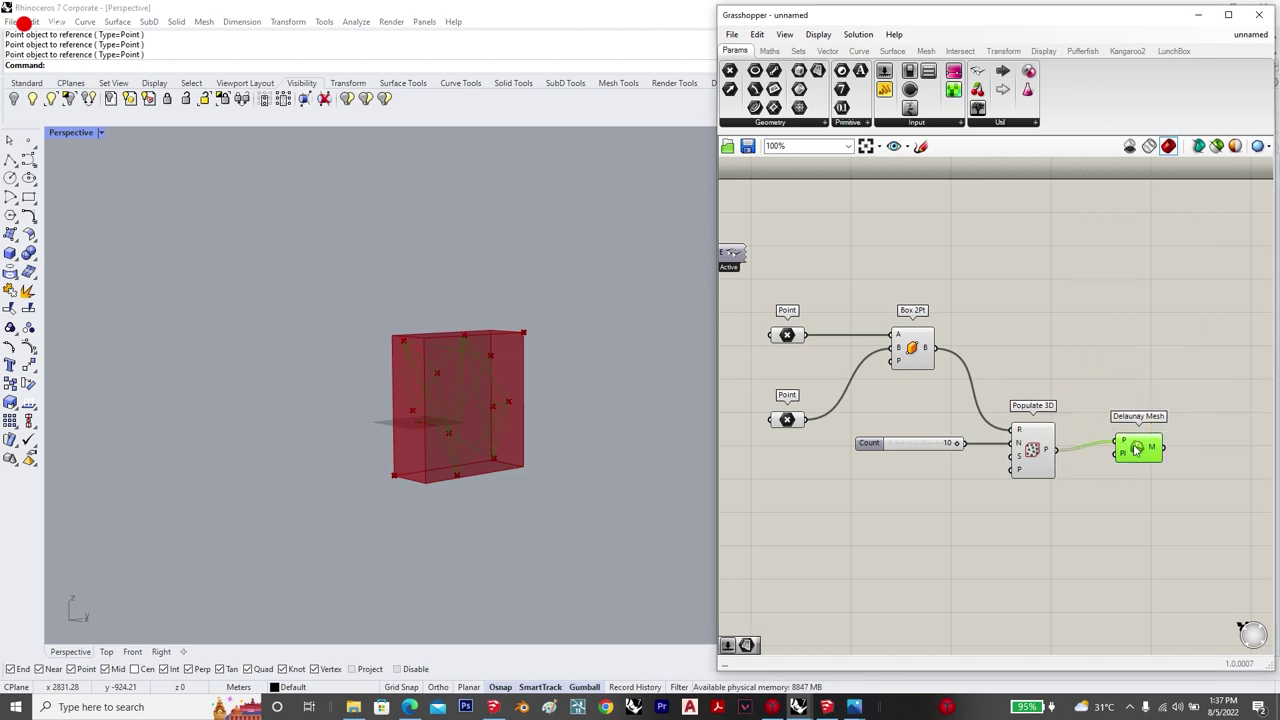
pyautogui.moveTo(1134, 445); pyautogui.dragTo(1163, 456)
# Step: Turn off the preview of the two Point parameters, Box 2Pt and Populate 3D
pyautogui.scroll(-2, 1148, 459)
pyautogui.moveTo(1079, 518); pyautogui.dragTo(847, 335)
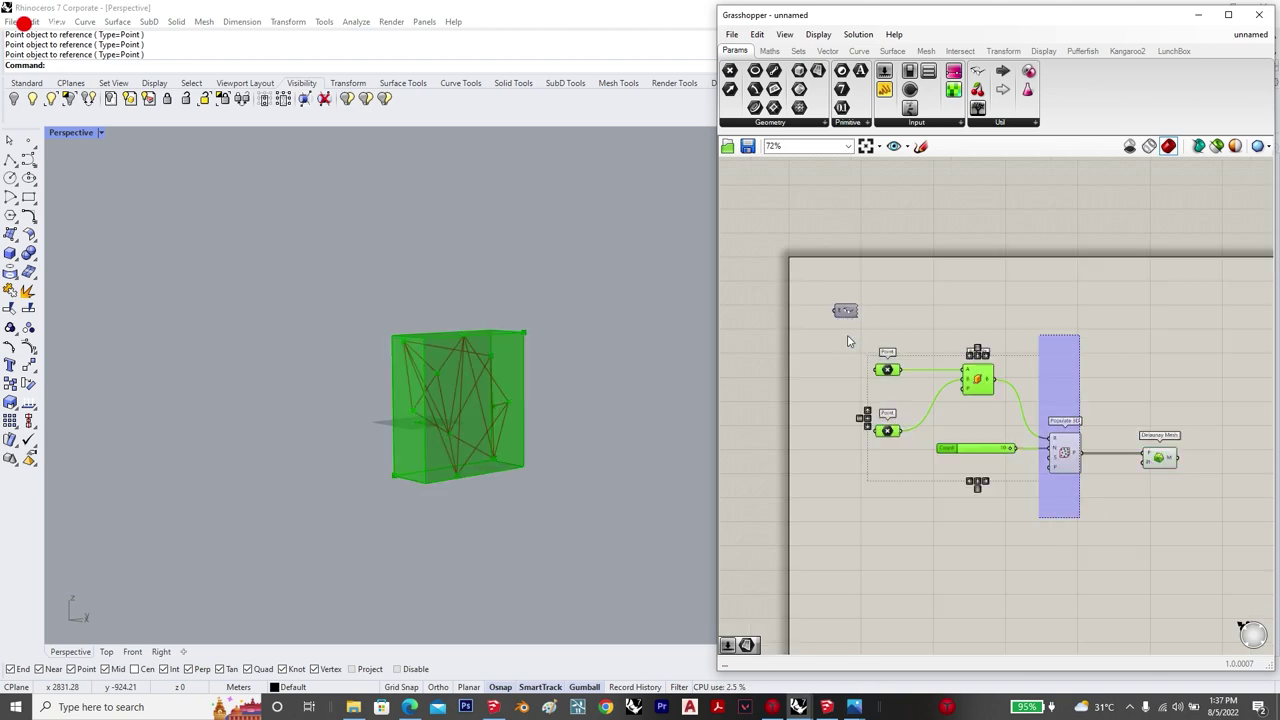
pyautogui.scroll(-1, 851, 336)
pyautogui.middleClick(857, 337)
pyautogui.click(899, 304)
pyautogui.click(1054, 362)
pyautogui.scroll(3, 961, 400)
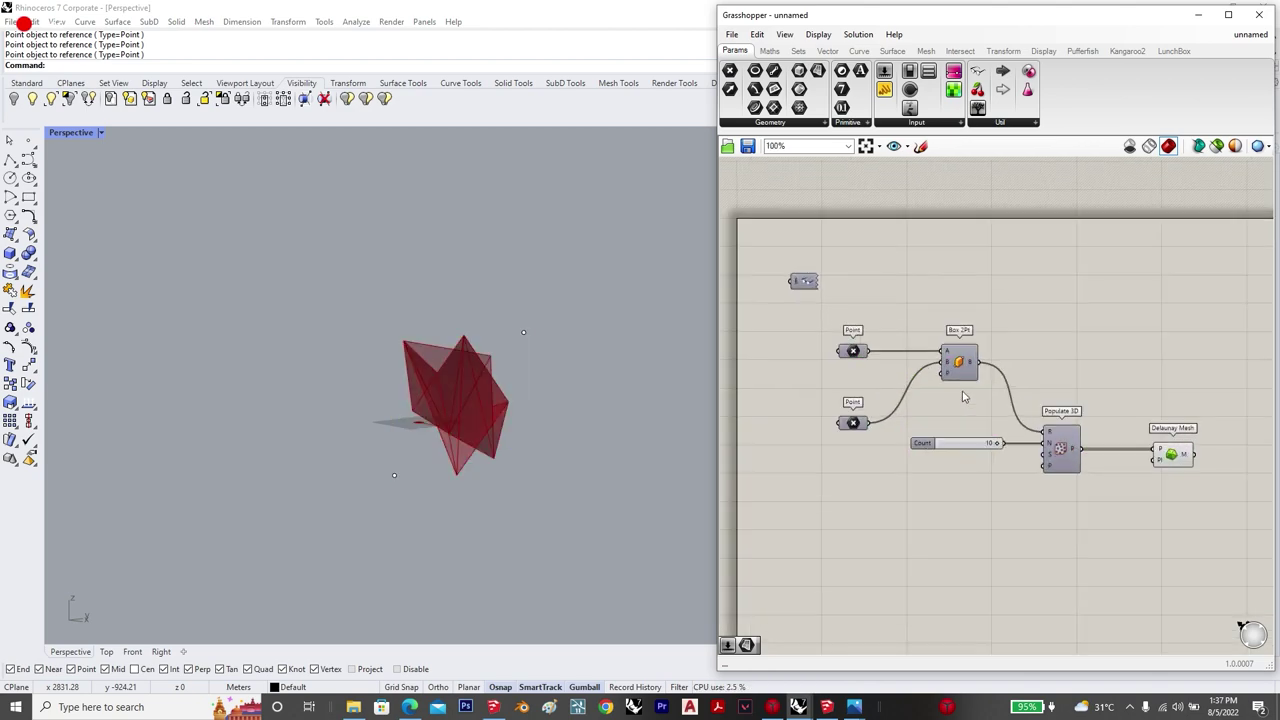
# Step: Add a Deconstruct Brep component below the Populate 3D branch and wire the Box 2Pt output into it
pyautogui.doubleClick(1032, 590)
pyautogui.write('decon')
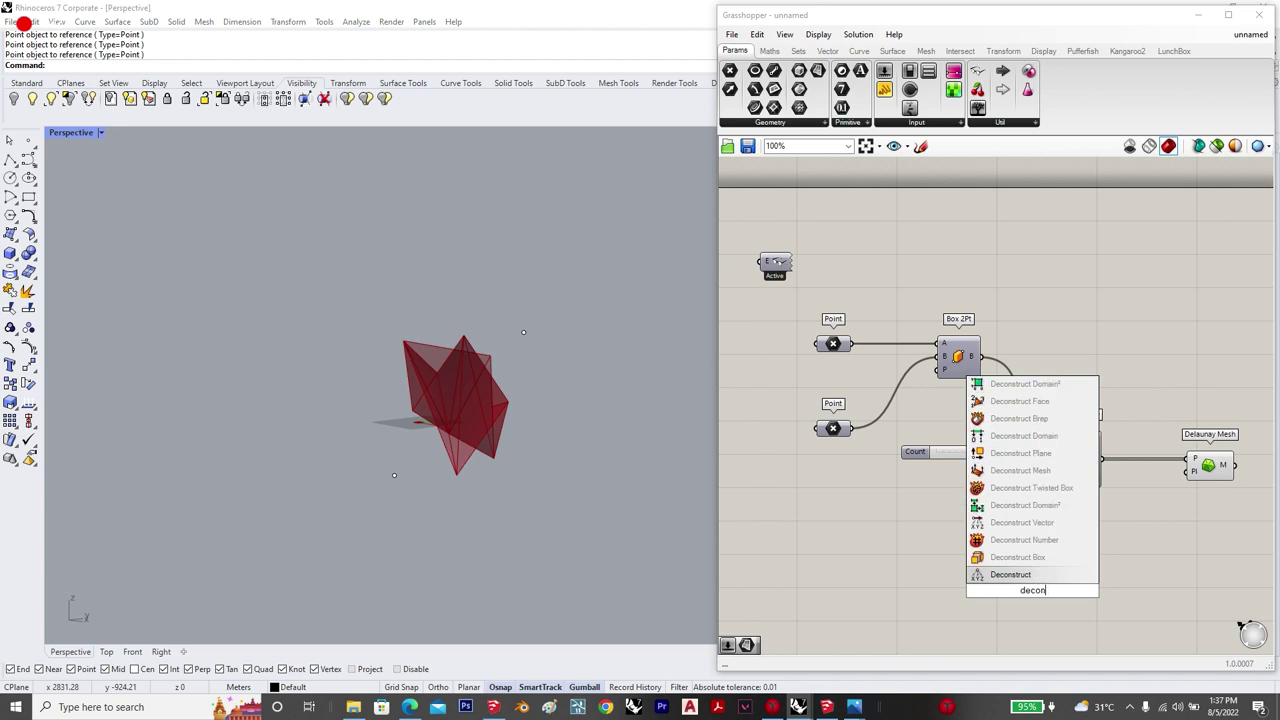
pyautogui.write('struct brep')
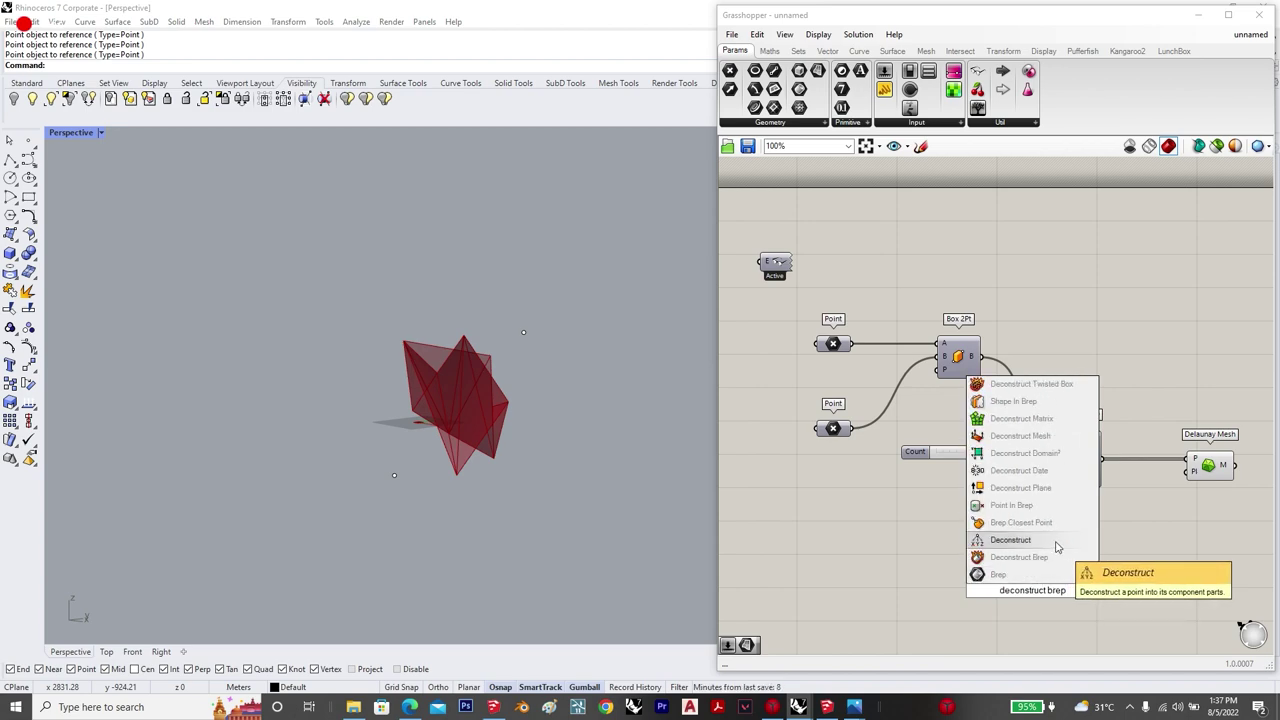
pyautogui.press('Return')
pyautogui.moveTo(990, 500); pyautogui.dragTo(934, 609)
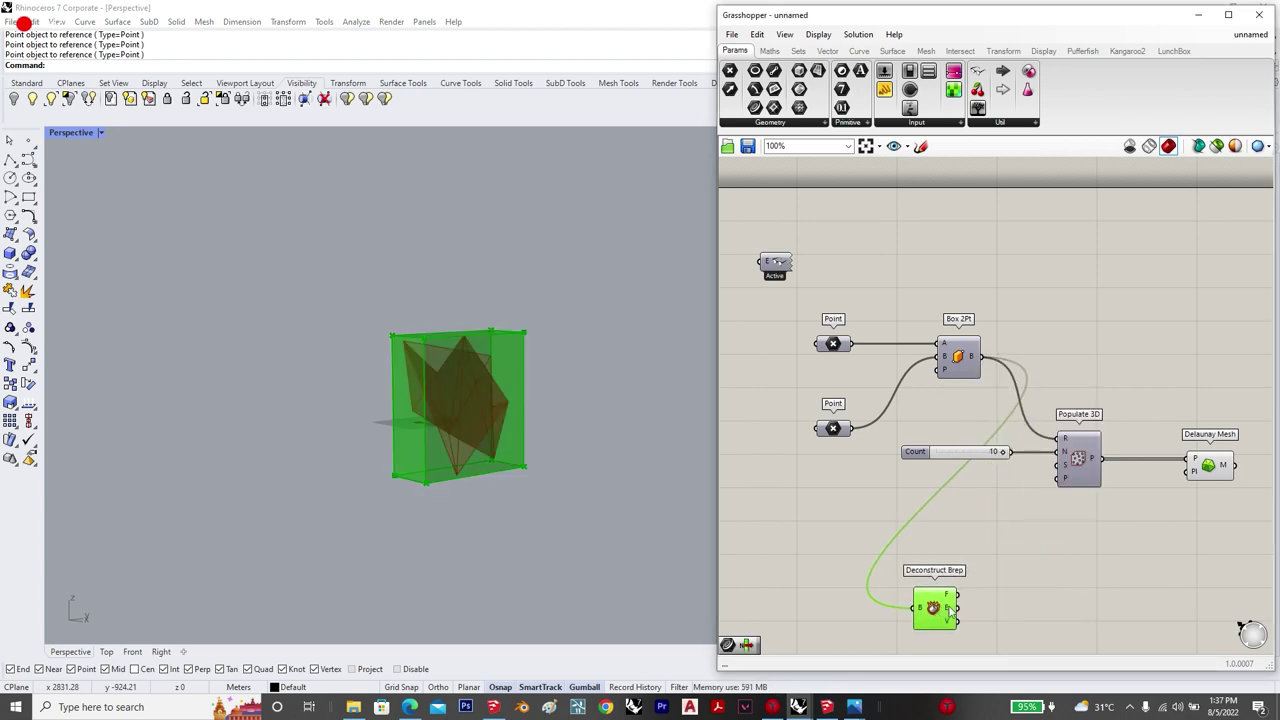
# Step: Add a Pipe component and connect the Deconstruct Brep edges output E to its curve input C
pyautogui.click(1051, 603)
pyautogui.doubleClick(1051, 603)
pyautogui.write('pipe')
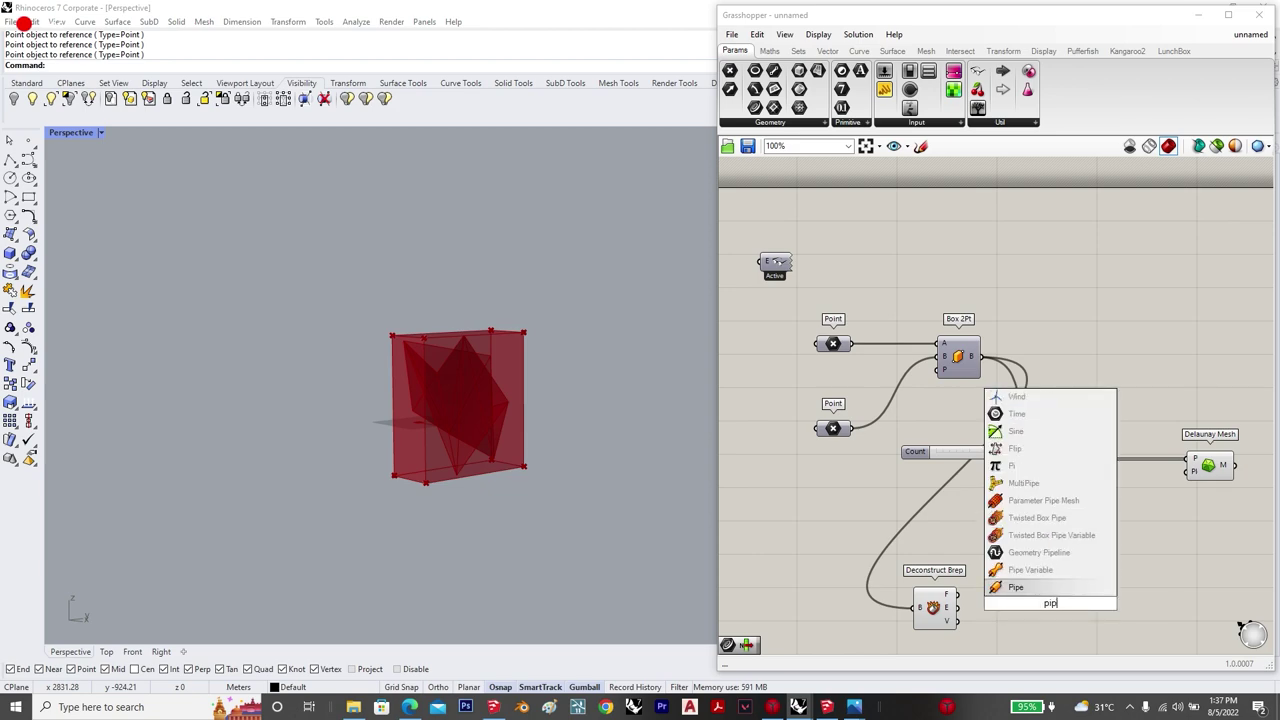
pyautogui.press('Return')
pyautogui.scroll(-1, 1006, 498)
pyautogui.moveTo(1022, 589); pyautogui.dragTo(1086, 606)
pyautogui.scroll(2, 1043, 596)
pyautogui.scroll(-2, 1041, 594)
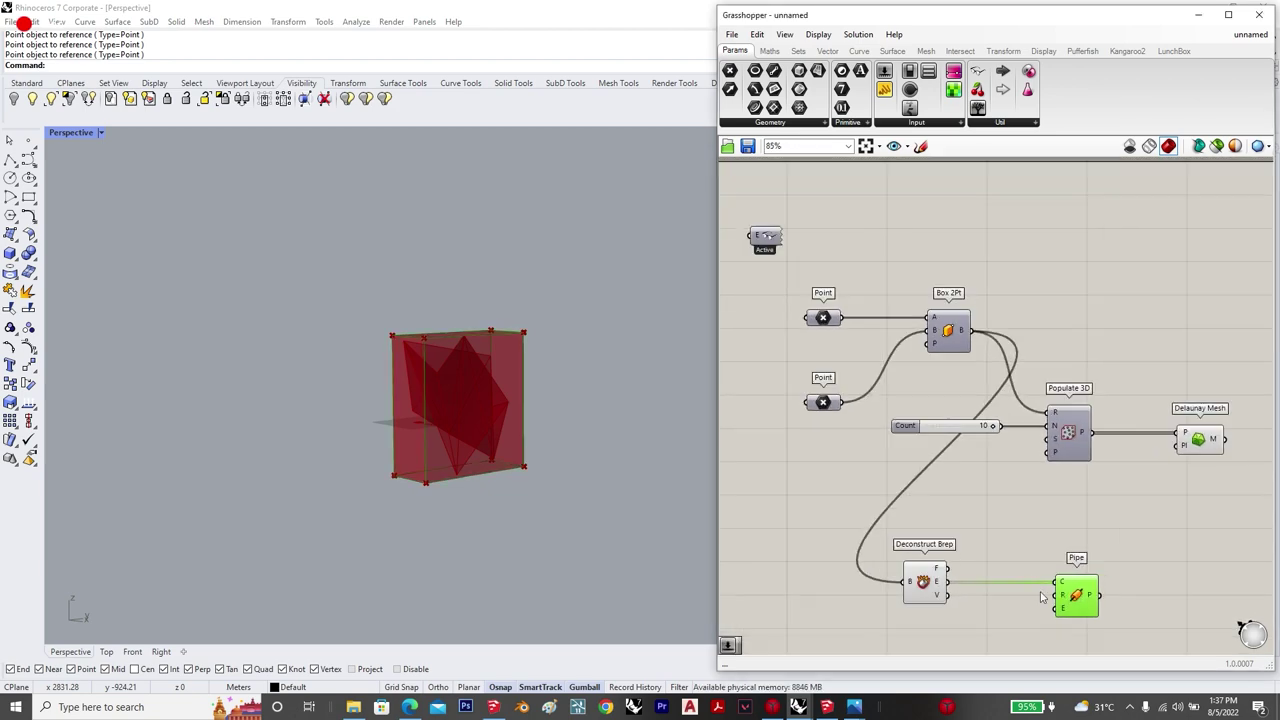
# Step: Add a number slider set to 0.8 and connect it to the Pipe radius input R
pyautogui.doubleClick(970, 622)
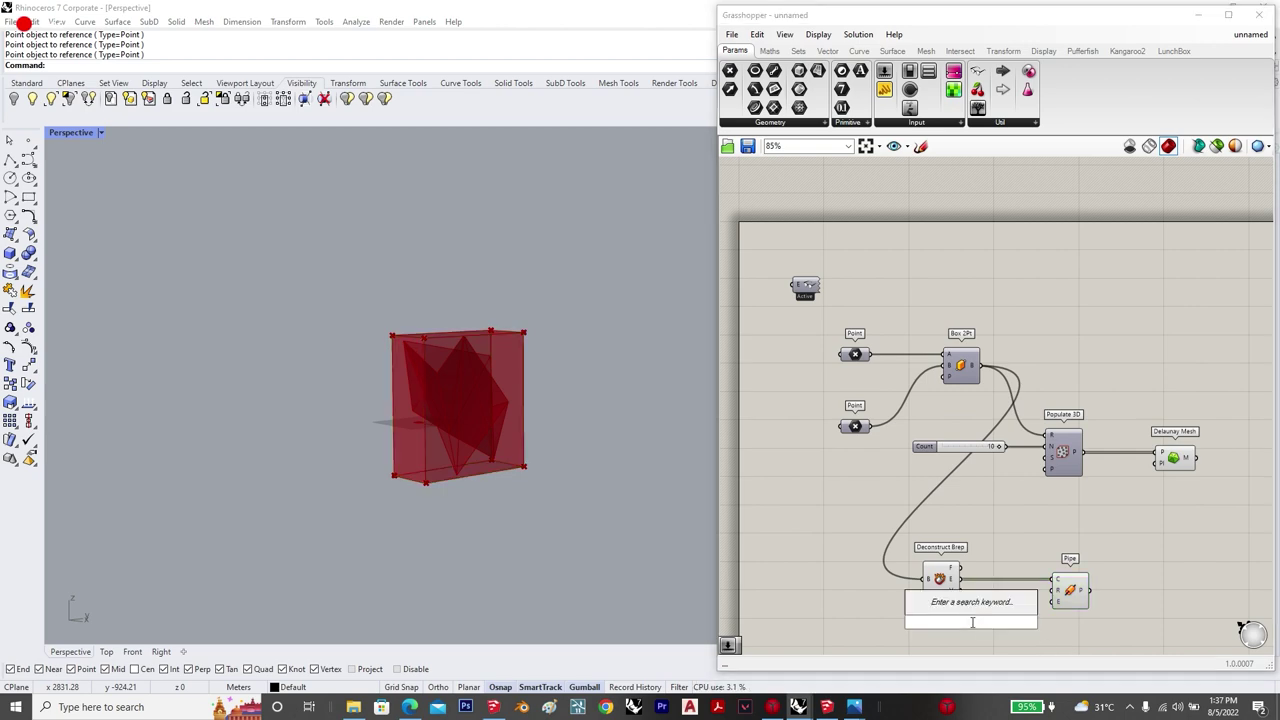
pyautogui.write('0.8')
pyautogui.press('Return')
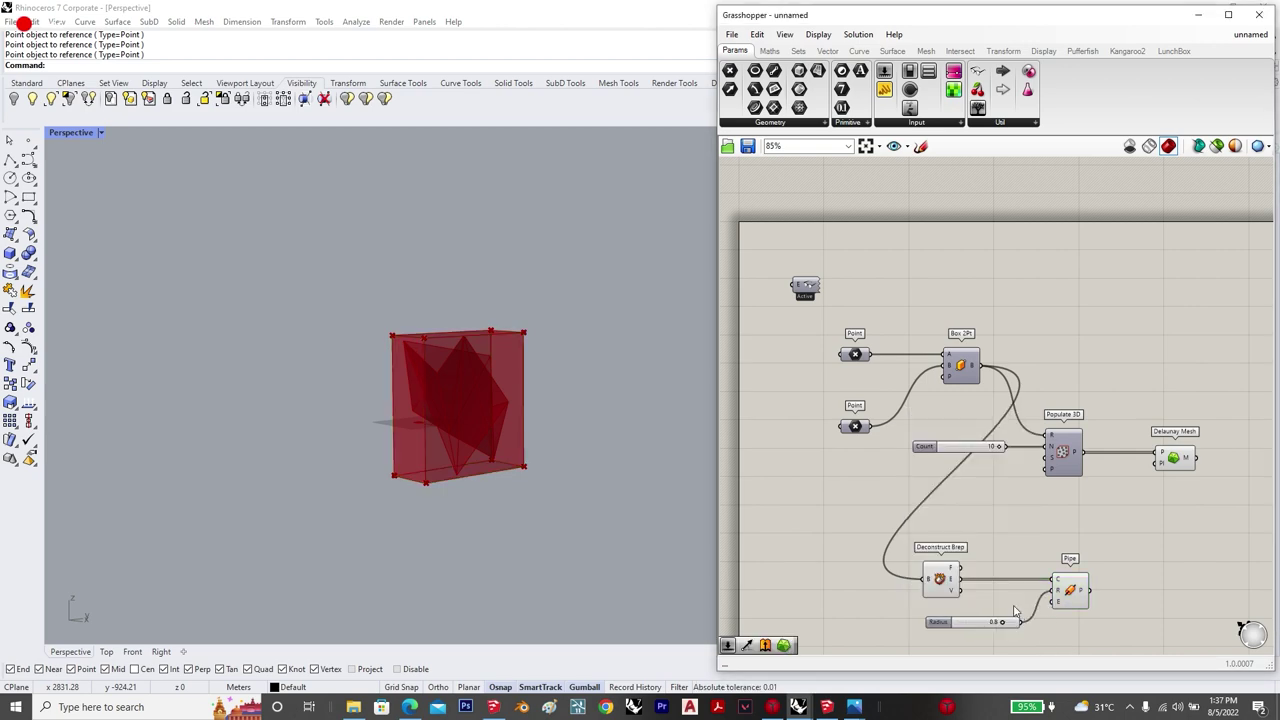
# Step: Add a Custom Preview component and connect the Pipe output to its geometry input G
pyautogui.scroll(3, 1013, 610)
pyautogui.doubleClick(1106, 560)
pyautogui.write('c')
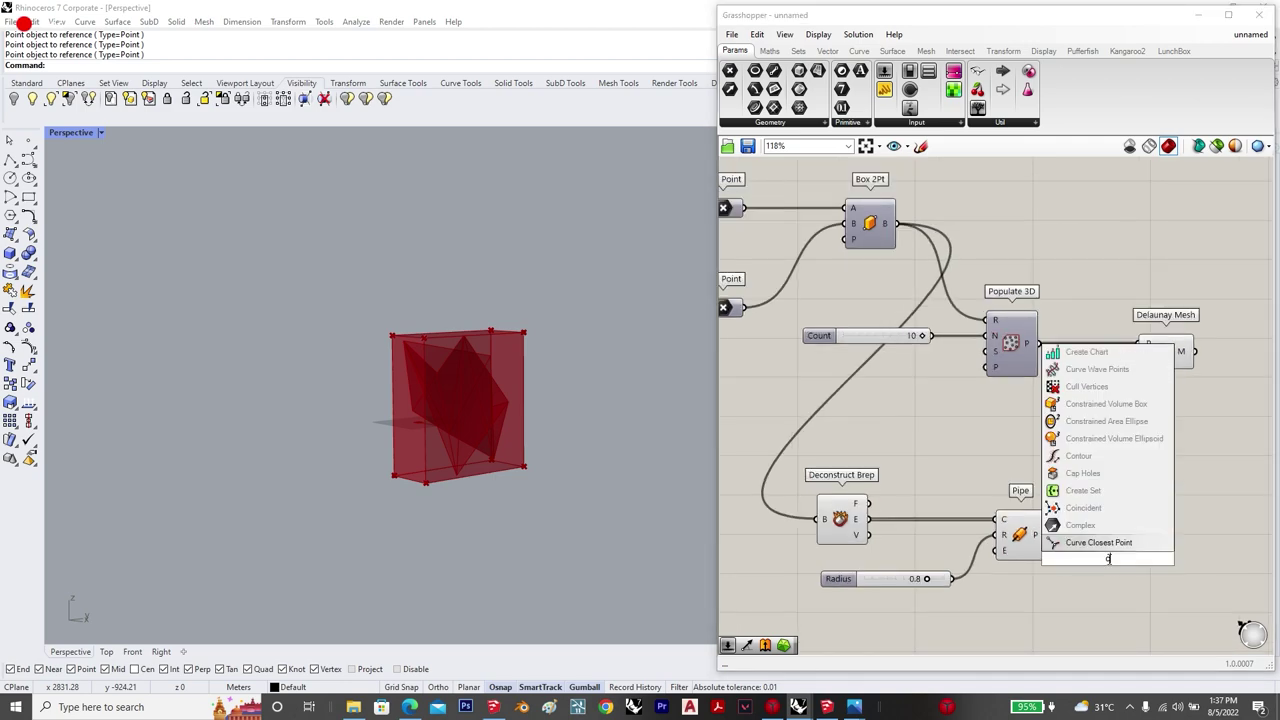
pyautogui.write('ustompri')
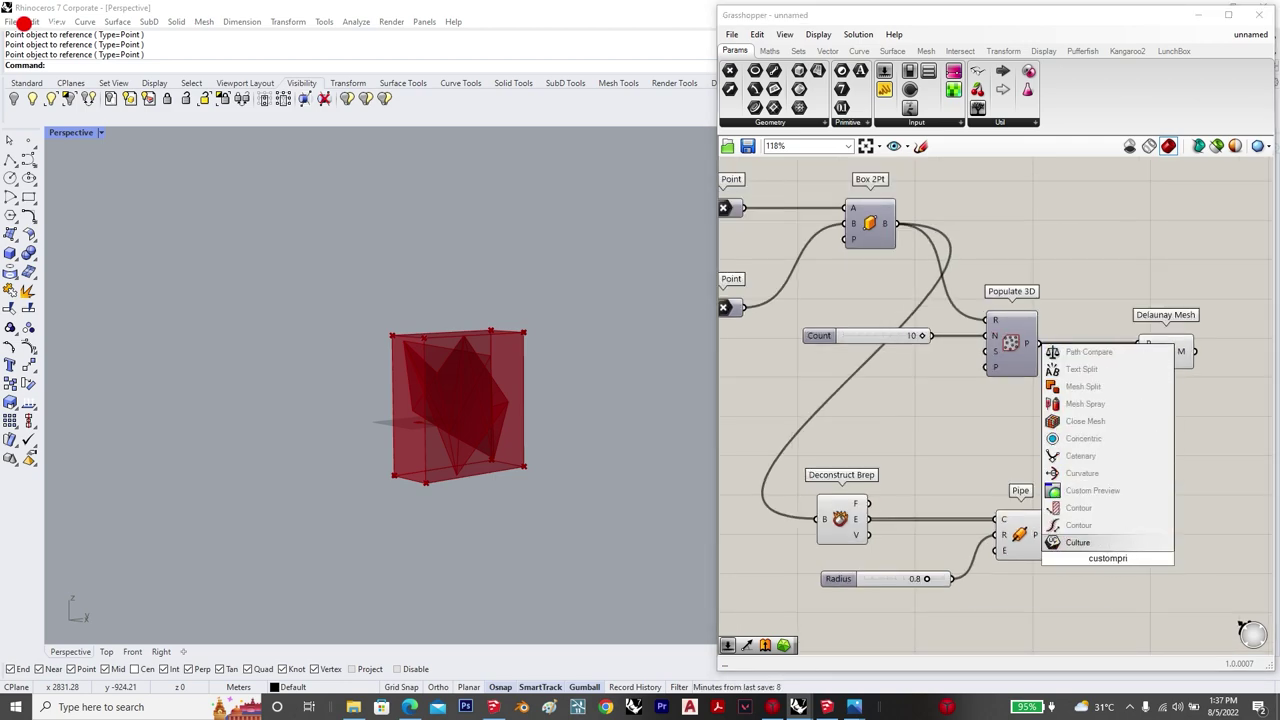
pyautogui.click(1112, 492)
pyautogui.moveTo(1068, 541); pyautogui.dragTo(1160, 545)
# Step: Add a white Colour Swatch and connect it to the material input M of Custom Preview
pyautogui.doubleClick(1077, 613)
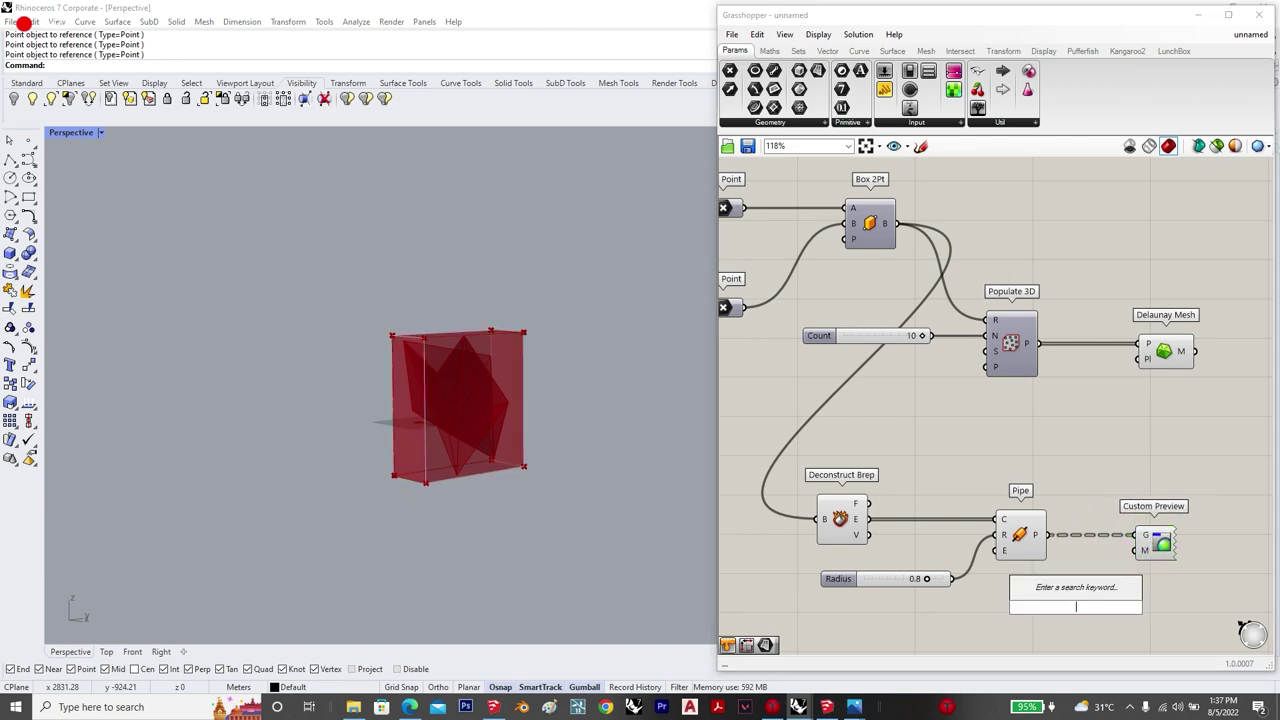
pyautogui.write('colou')
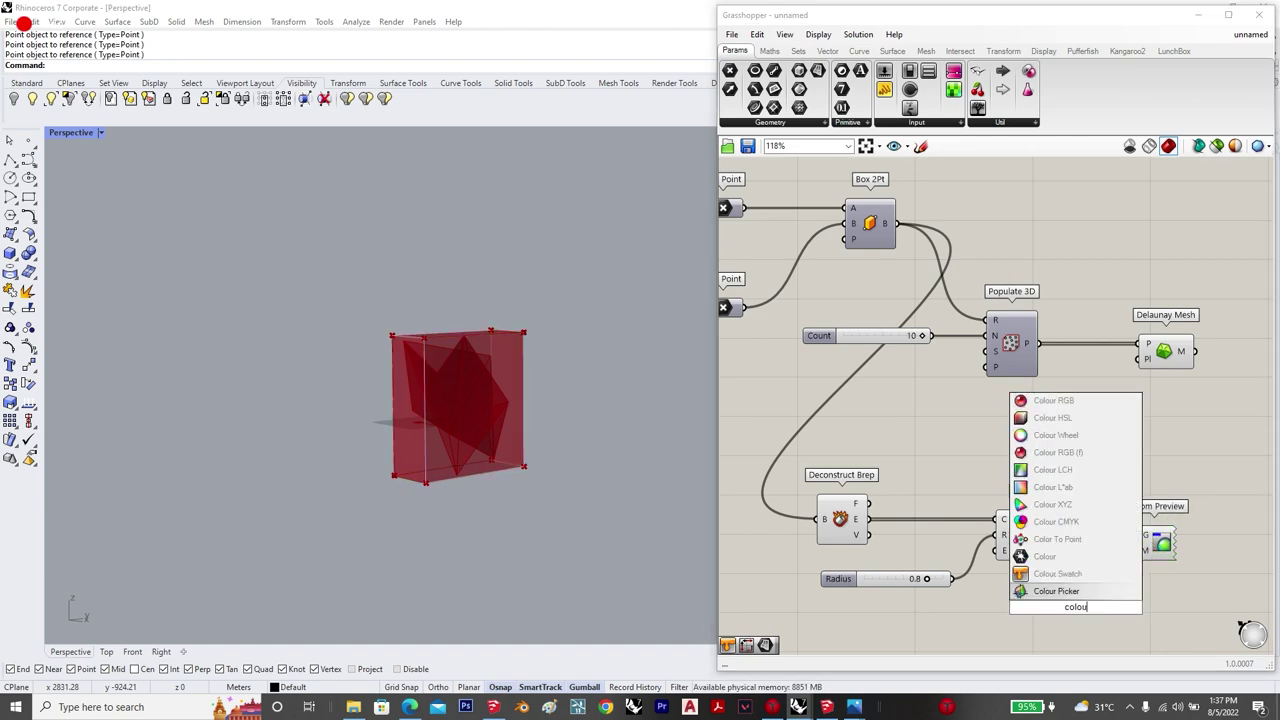
pyautogui.write('r')
pyautogui.press('Up')
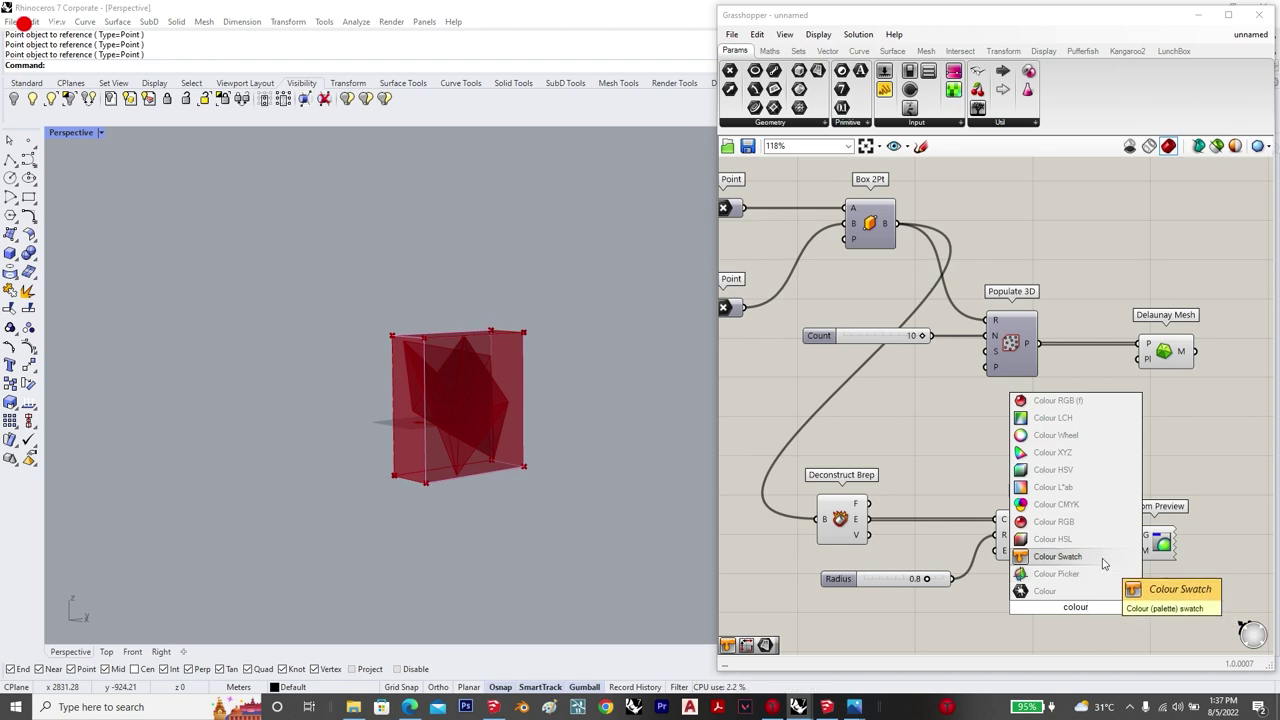
pyautogui.press('Return')
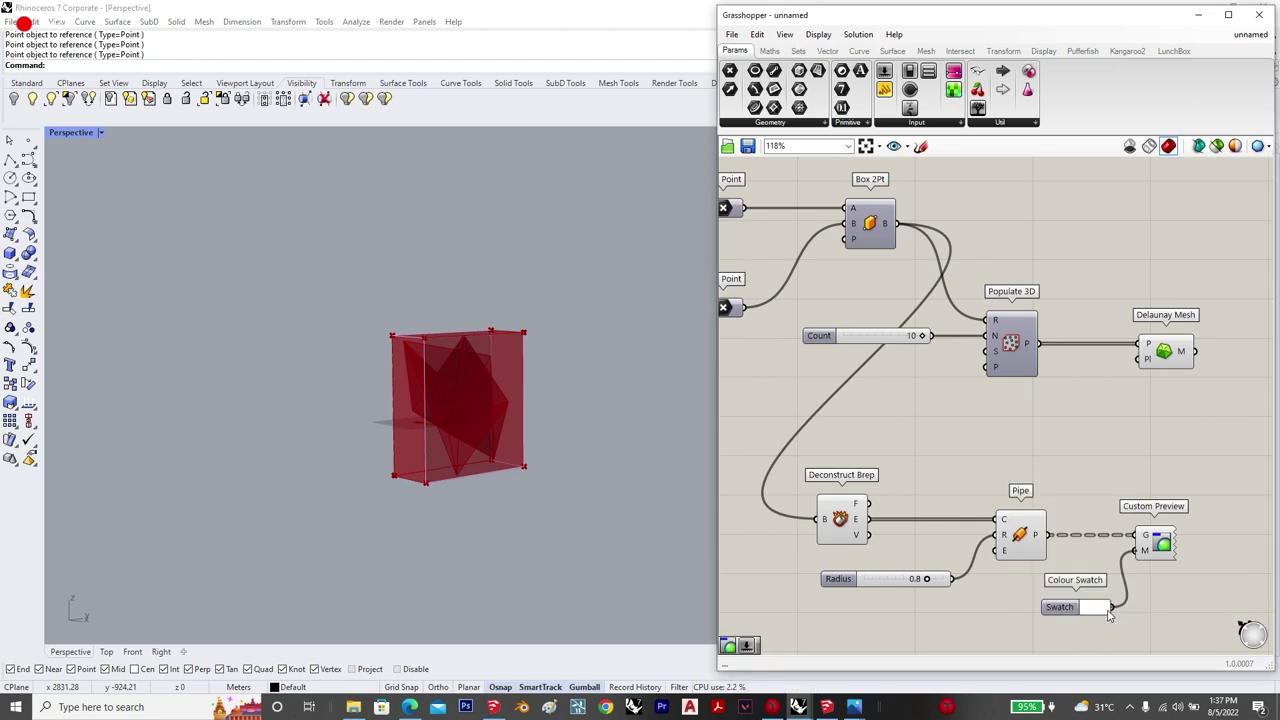
pyautogui.click(1172, 546)
# Step: Turn off the preview of Deconstruct Brep and Pipe along with the points, box and Populate 3D
pyautogui.scroll(-3, 1165, 555)
pyautogui.moveTo(1146, 607); pyautogui.dragTo(858, 309)
pyautogui.middleClick(903, 326)
pyautogui.click(900, 389)
pyautogui.scroll(5, 450, 391)
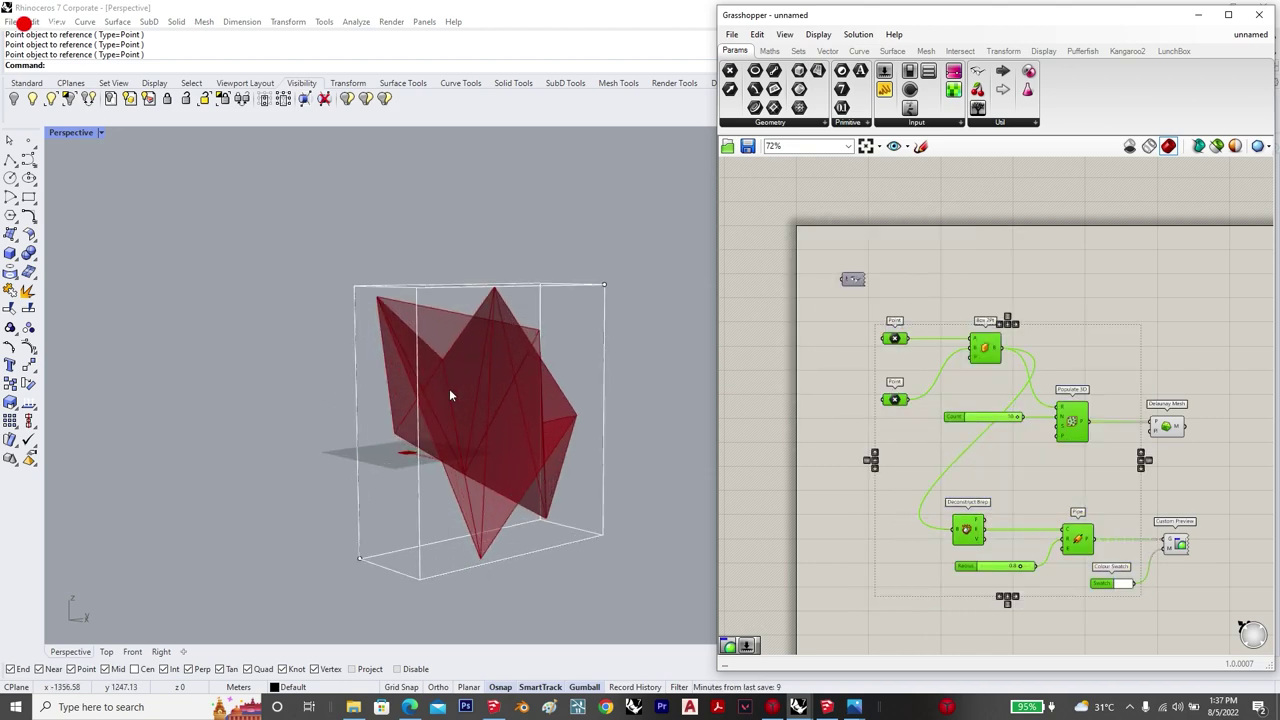
pyautogui.scroll(-6, 870, 376)
pyautogui.click(1046, 455)
pyautogui.scroll(7, 1013, 438)
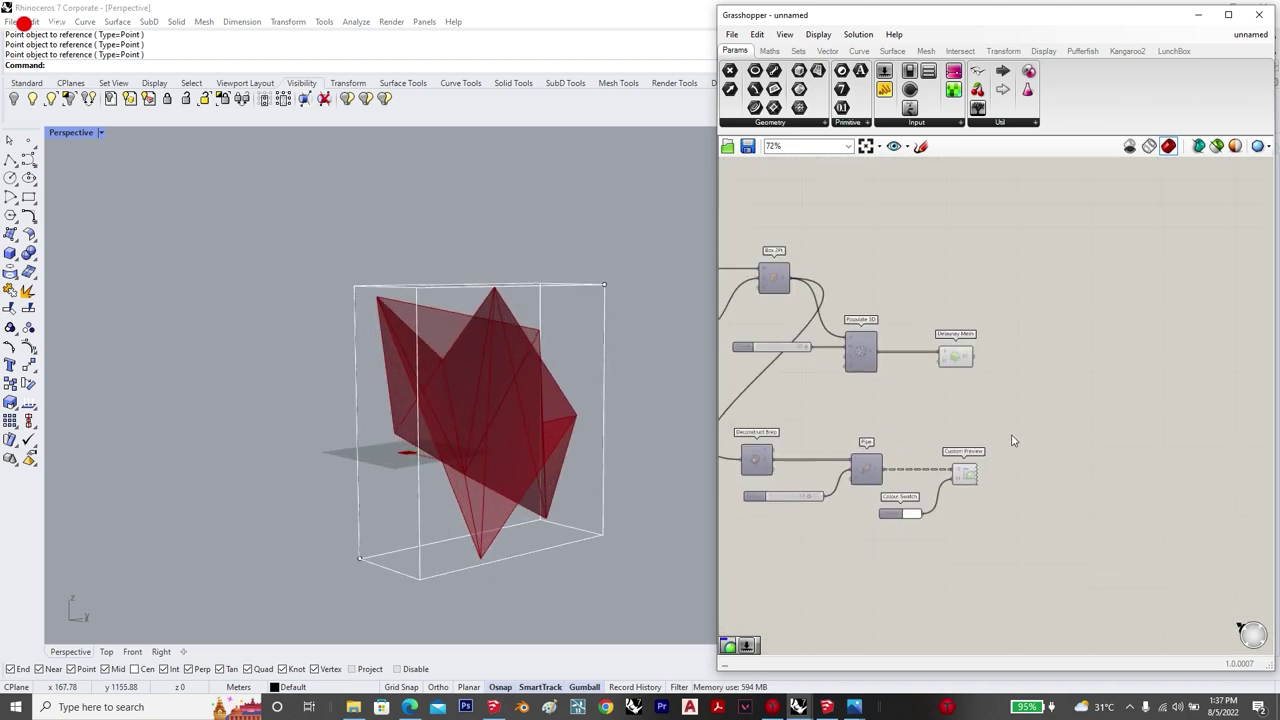
# Step: Align Delaunay Mesh with its input wire and connect its mesh output to a new Mesh To Polysurface component
pyautogui.moveTo(950, 345); pyautogui.dragTo(960, 346)
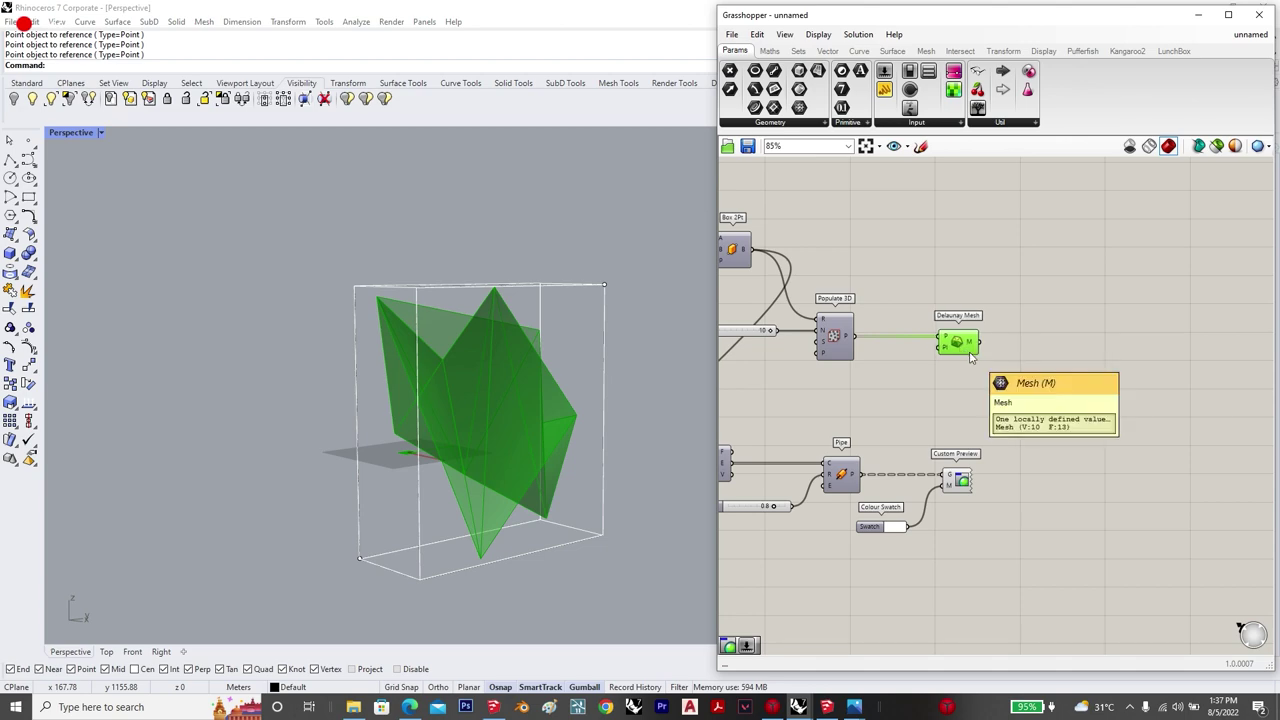
pyautogui.click(1108, 380)
pyautogui.doubleClick(1107, 376)
pyautogui.write('mesh to')
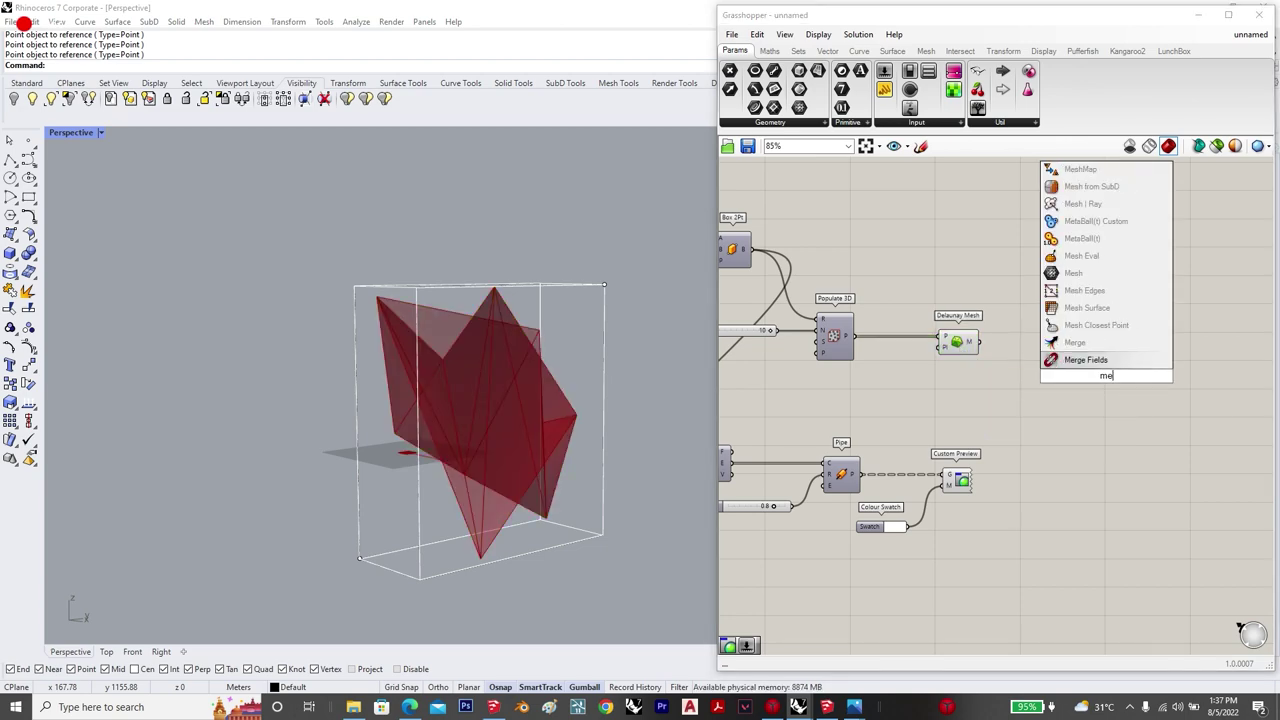
pyautogui.click(1154, 347)
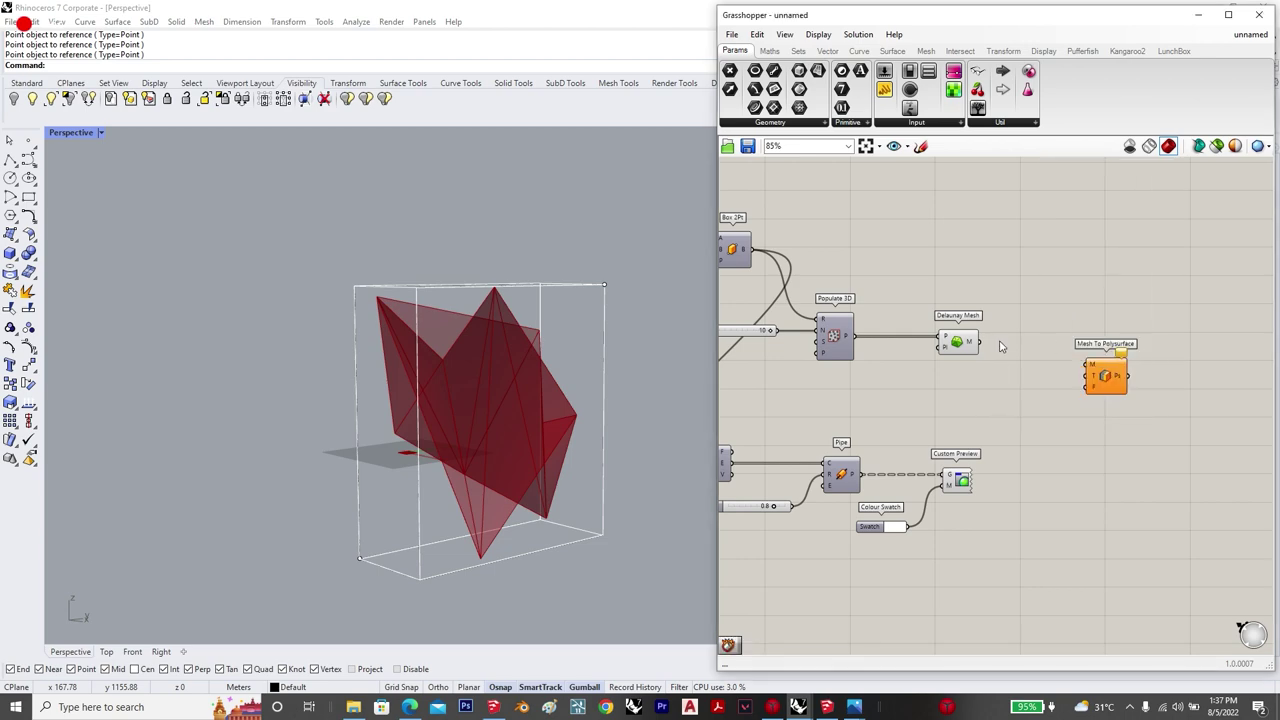
pyautogui.moveTo(1092, 372); pyautogui.dragTo(1071, 356)
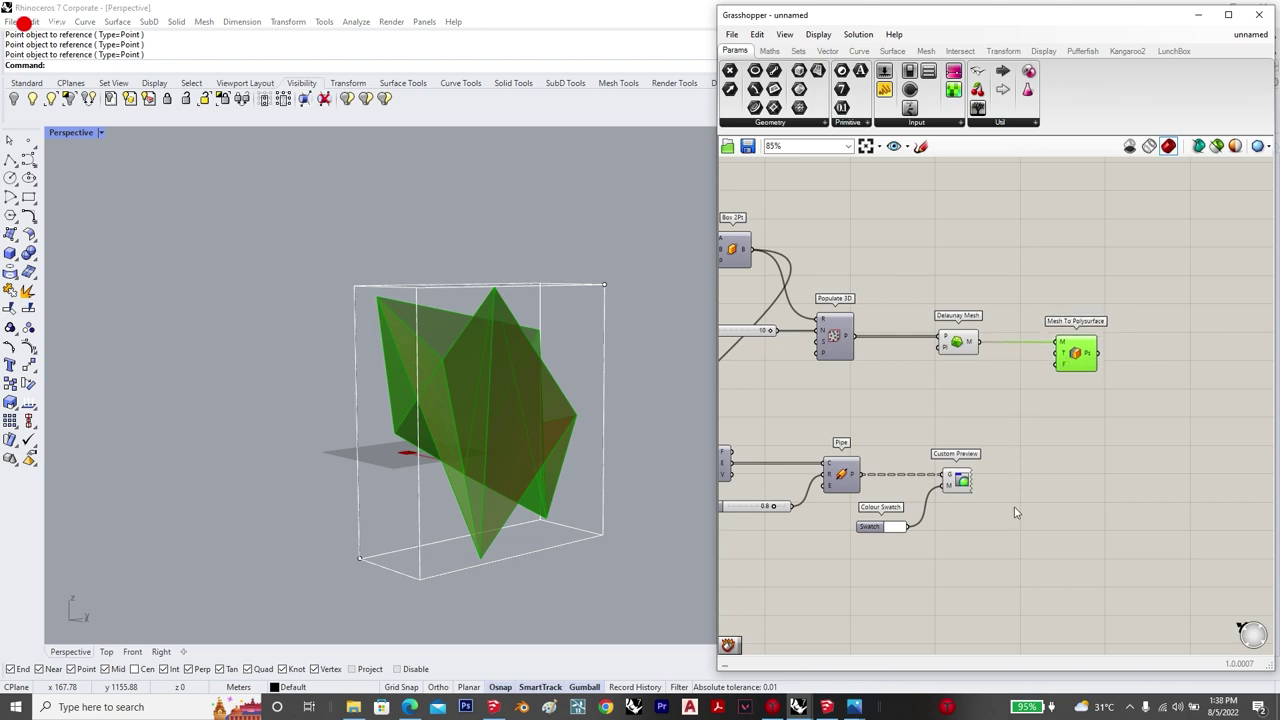
# Step: Turn off the preview of the Delaunay Mesh component
pyautogui.moveTo(998, 542); pyautogui.dragTo(1022, 386)
pyautogui.moveTo(993, 367); pyautogui.dragTo(954, 324)
pyautogui.middleClick(954, 324)
pyautogui.click(987, 290)
pyautogui.click(1027, 296)
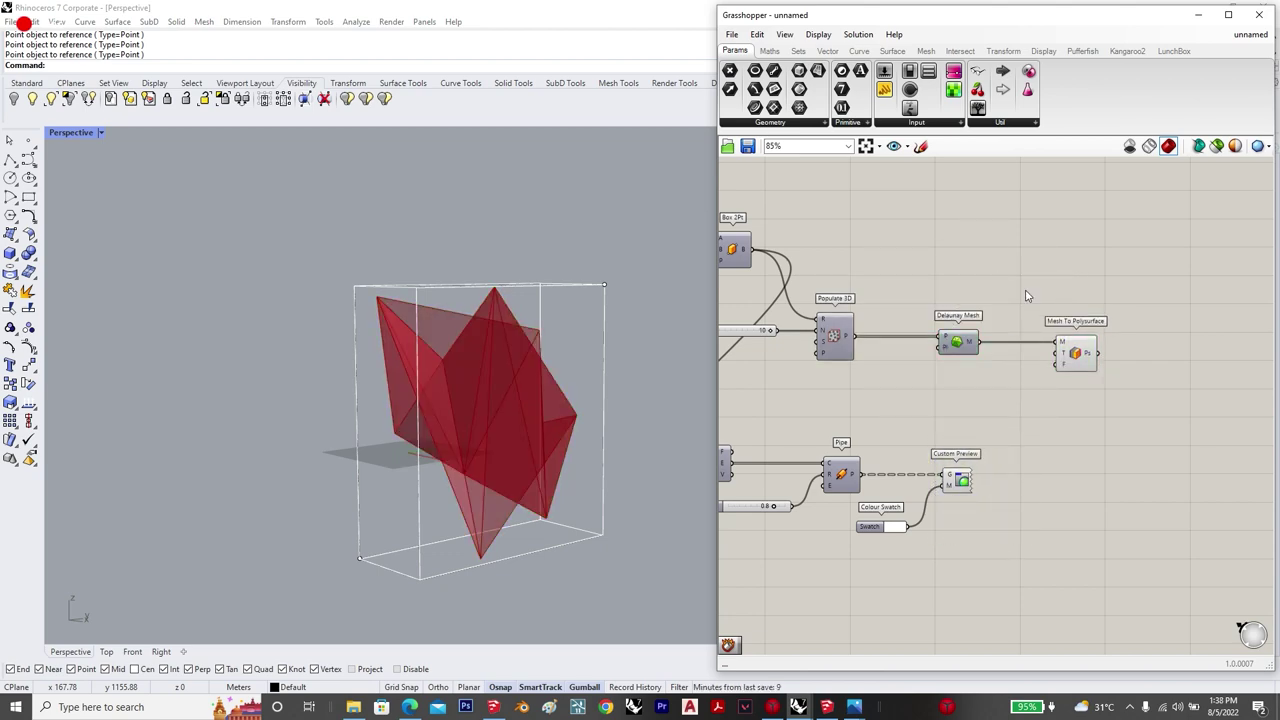
pyautogui.scroll(3, 1049, 363)
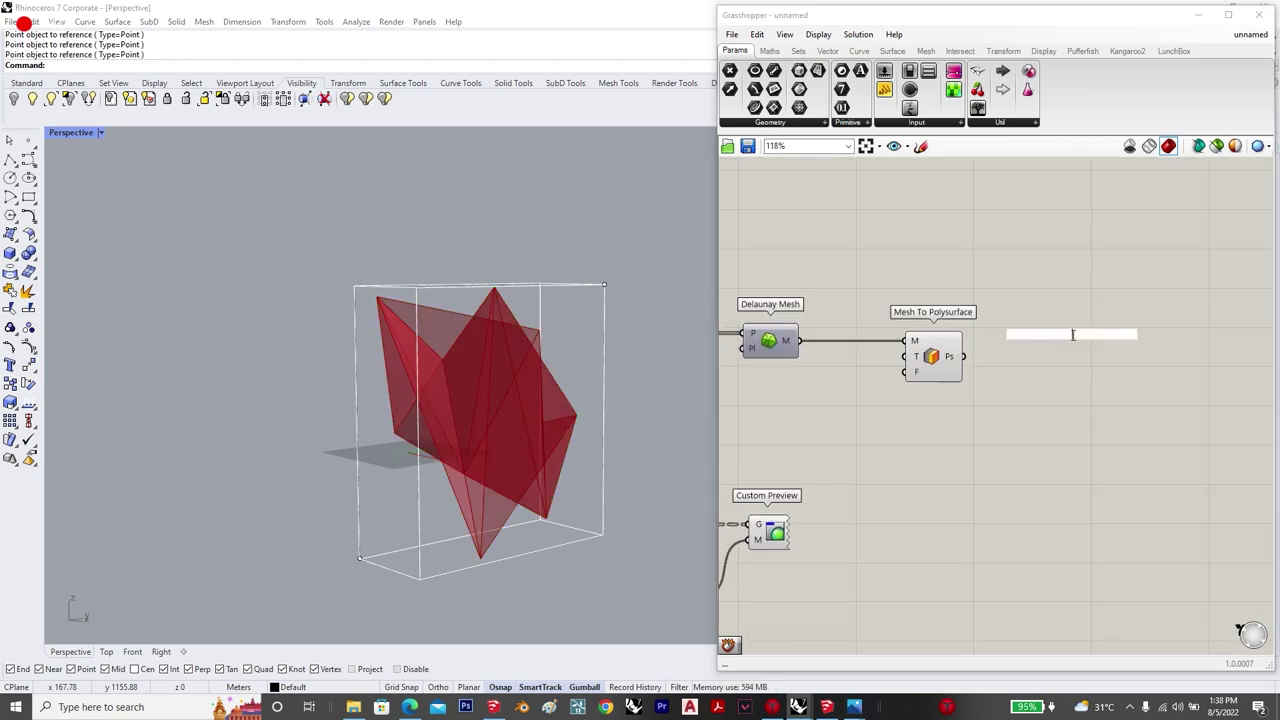
# Step: Add a Deconstruct Brep component and connect the Mesh To Polysurface output Ps to its B input
pyautogui.write('deconstru')
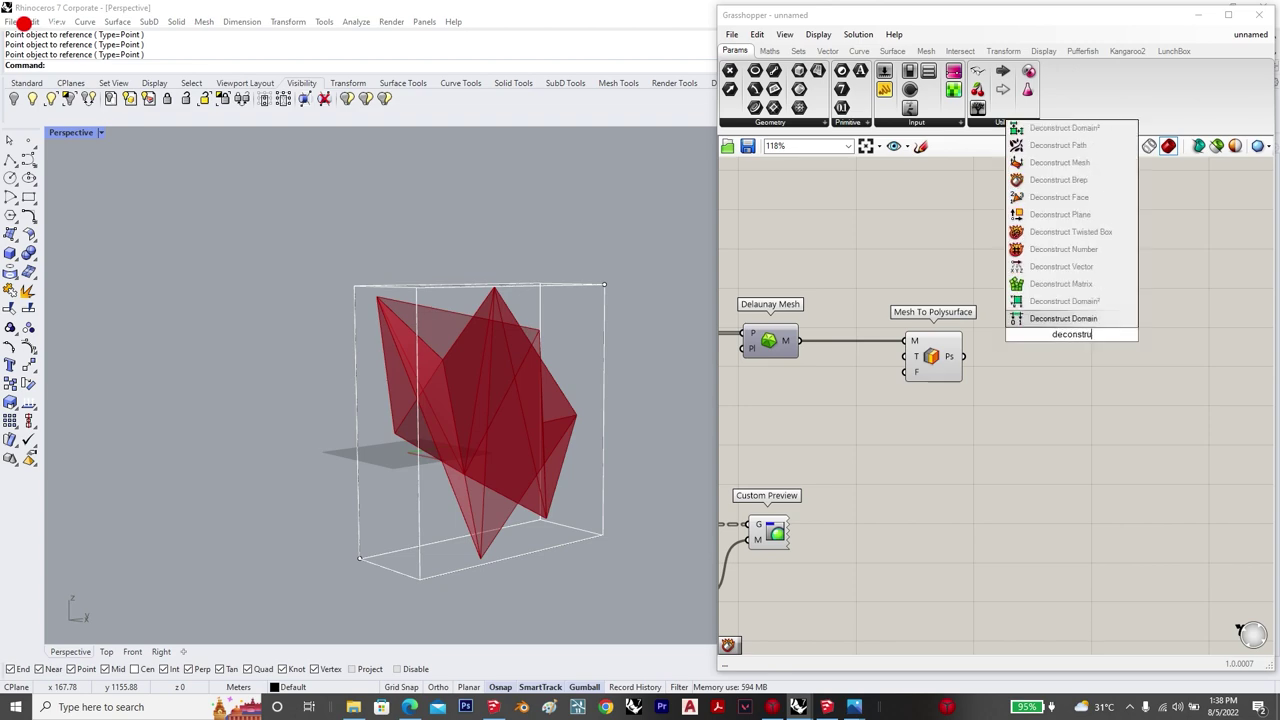
pyautogui.write('ct brep')
pyautogui.click(1074, 302)
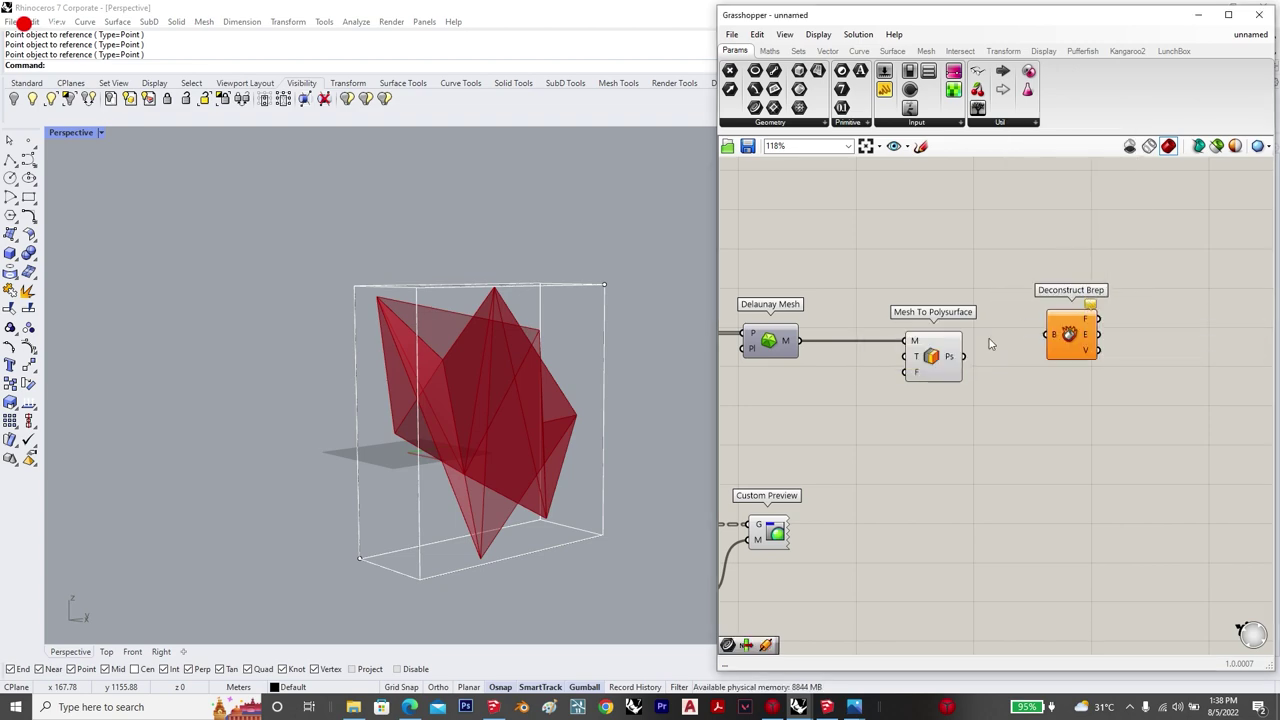
pyautogui.moveTo(962, 357); pyautogui.dragTo(1045, 362)
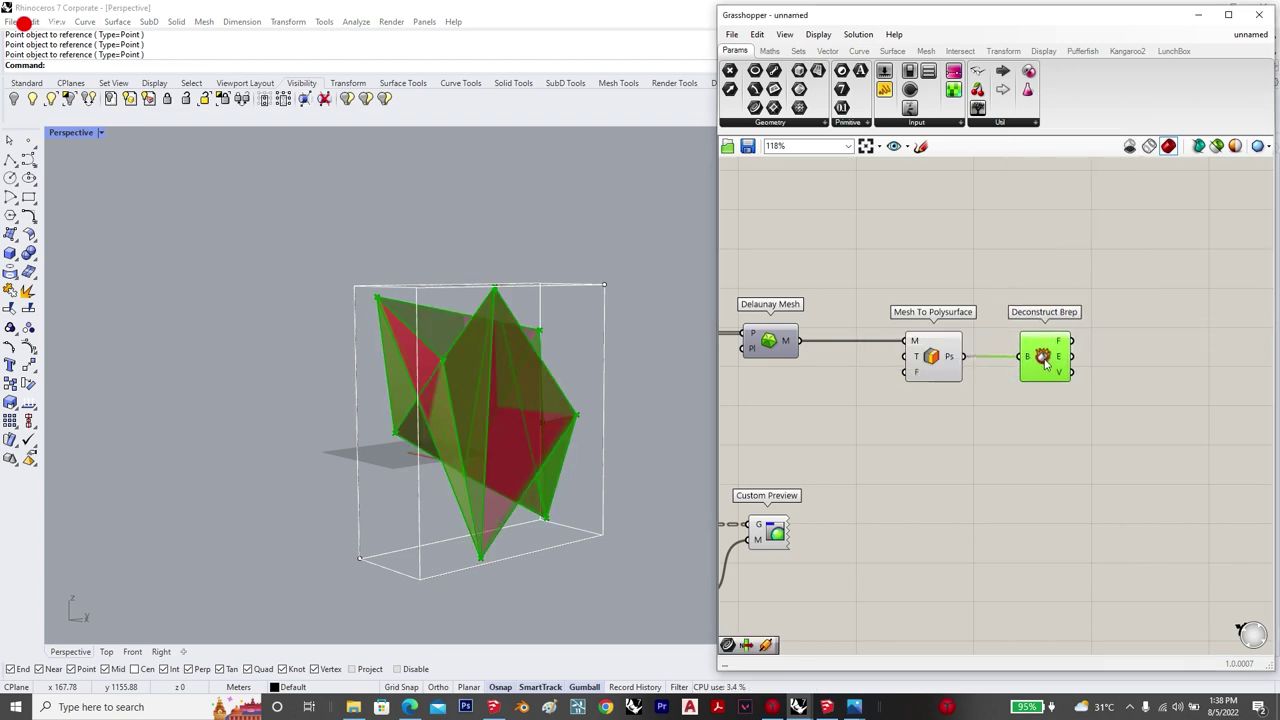
# Step: Add a Surface parameter, connect it to the faces output F of Deconstruct Brep and flatten it
pyautogui.click(1142, 350)
pyautogui.doubleClick(1151, 339)
pyautogui.write('surface')
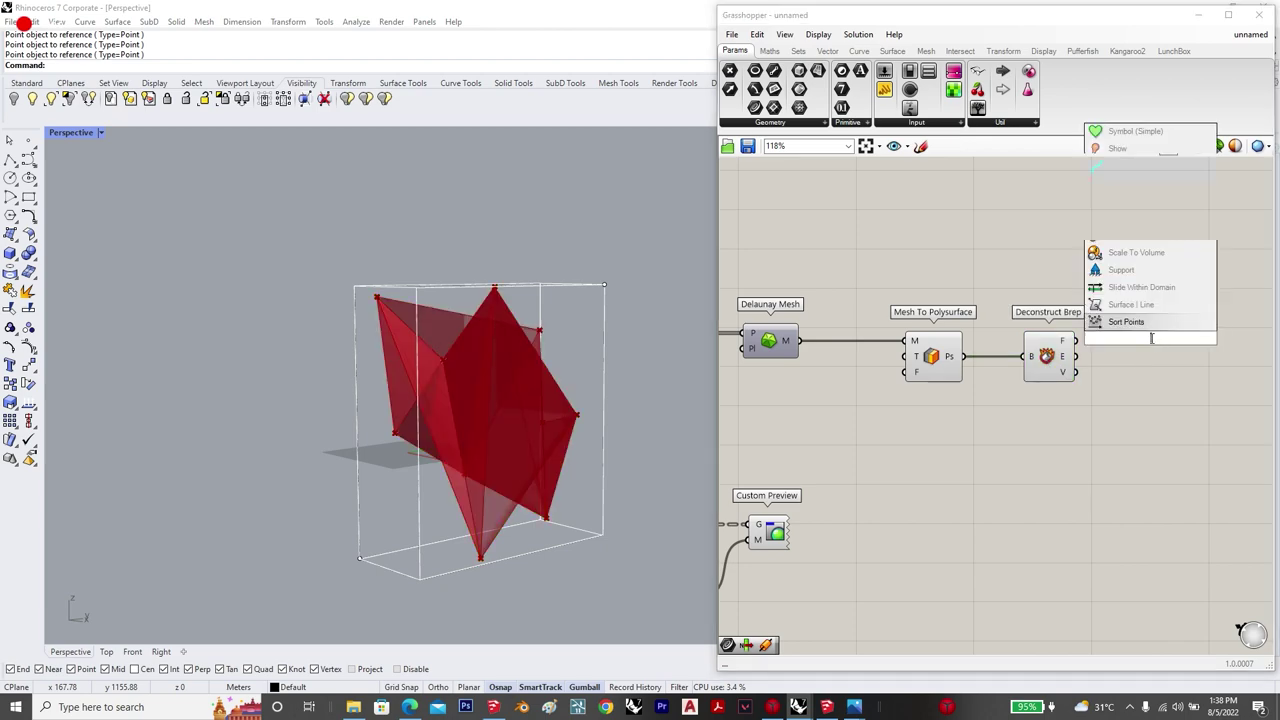
pyautogui.press('Return')
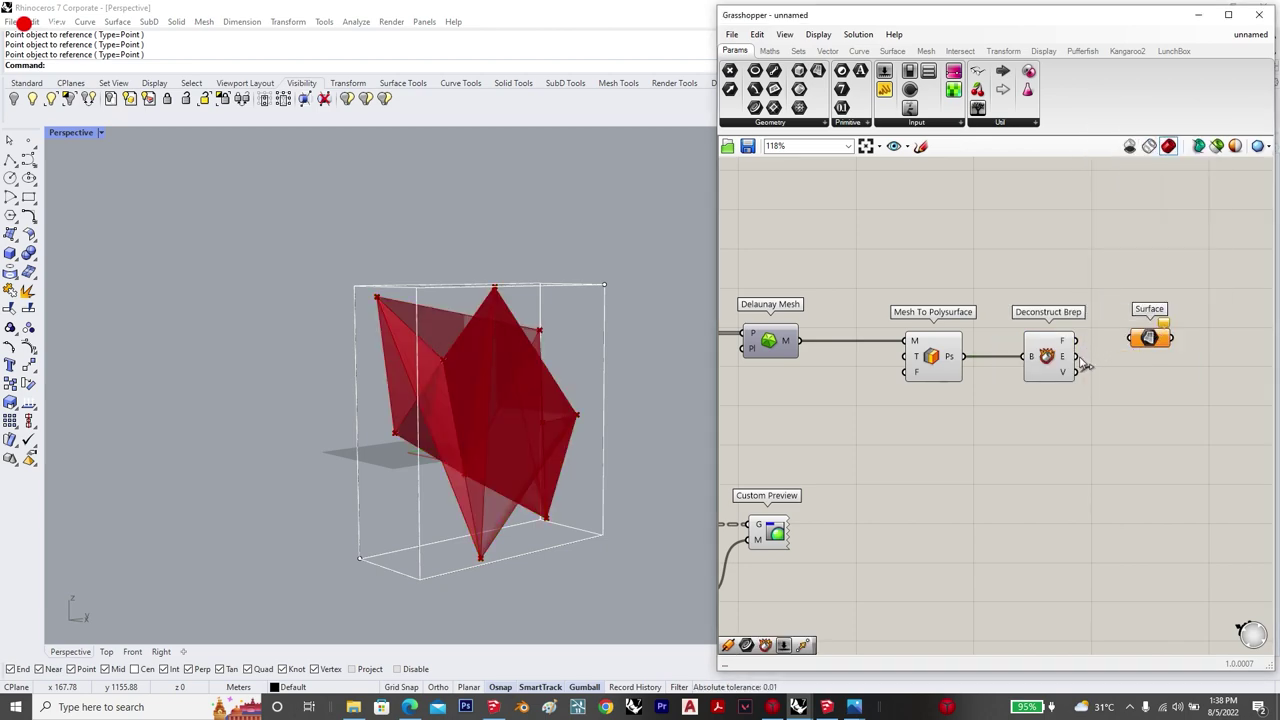
pyautogui.moveTo(1077, 341); pyautogui.dragTo(1180, 343)
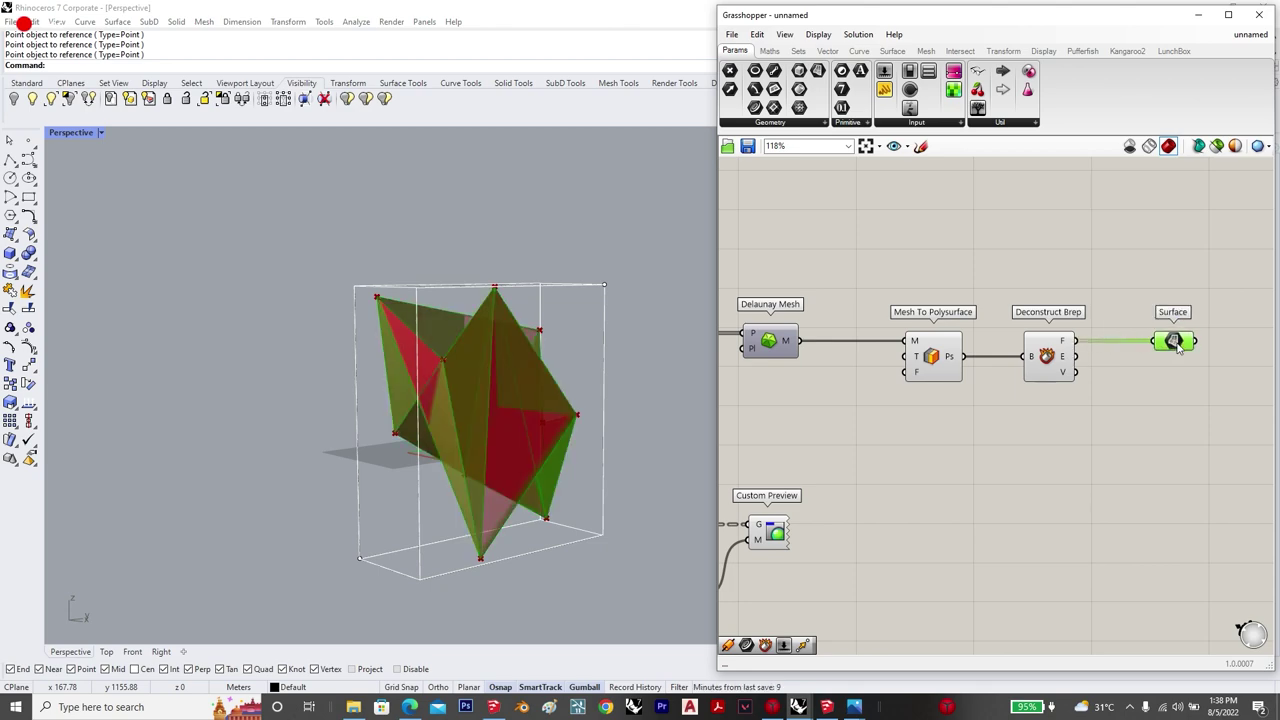
pyautogui.rightClick(1175, 345)
pyautogui.click(1135, 457)
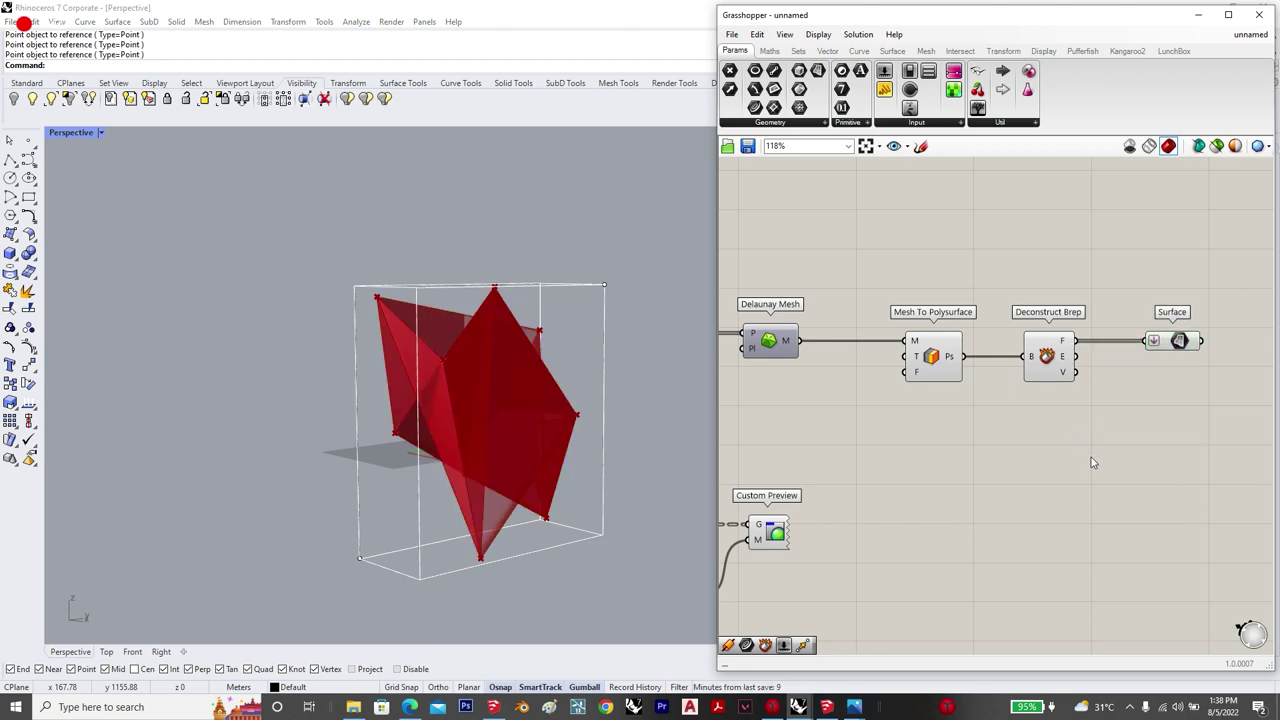
# Step: Turn off the preview of Mesh To Polysurface and the Deconstruct Brep fed by it
pyautogui.moveTo(1091, 457); pyautogui.dragTo(855, 305)
pyautogui.middleClick(873, 308)
pyautogui.click(922, 277)
pyautogui.click(822, 366)
# Step: Add a List Item component and connect the flattened Surface parameter to its list input L
pyautogui.moveTo(1235, 323); pyautogui.dragTo(1020, 351, button='right')
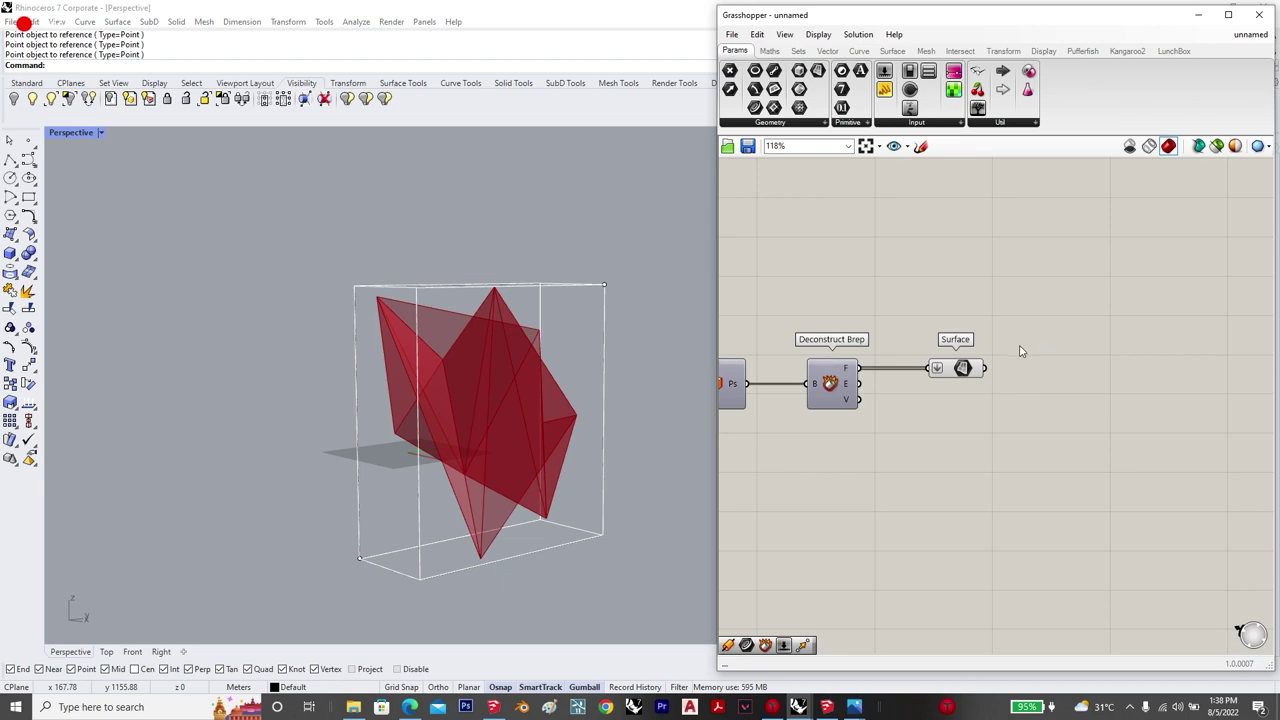
pyautogui.scroll(2, 1021, 352)
pyautogui.doubleClick(1069, 380)
pyautogui.doubleClick(1068, 379)
pyautogui.write('list i')
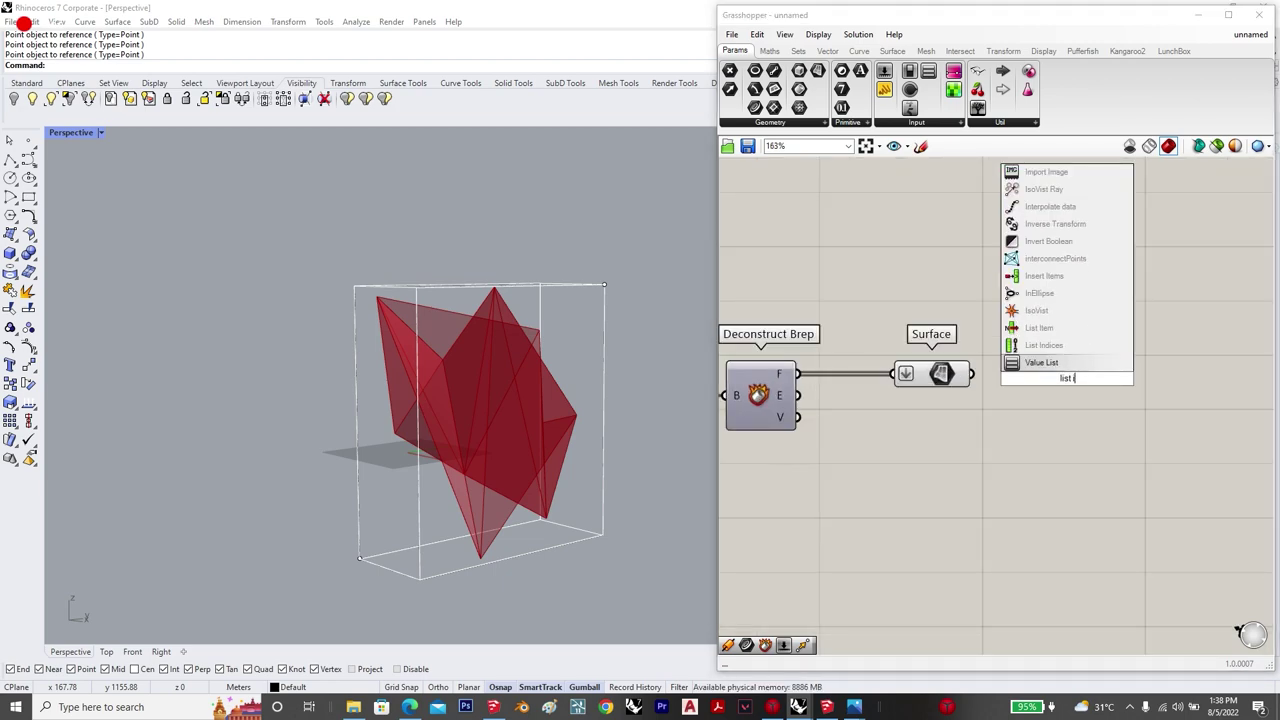
pyautogui.write('tem')
pyautogui.press('Return')
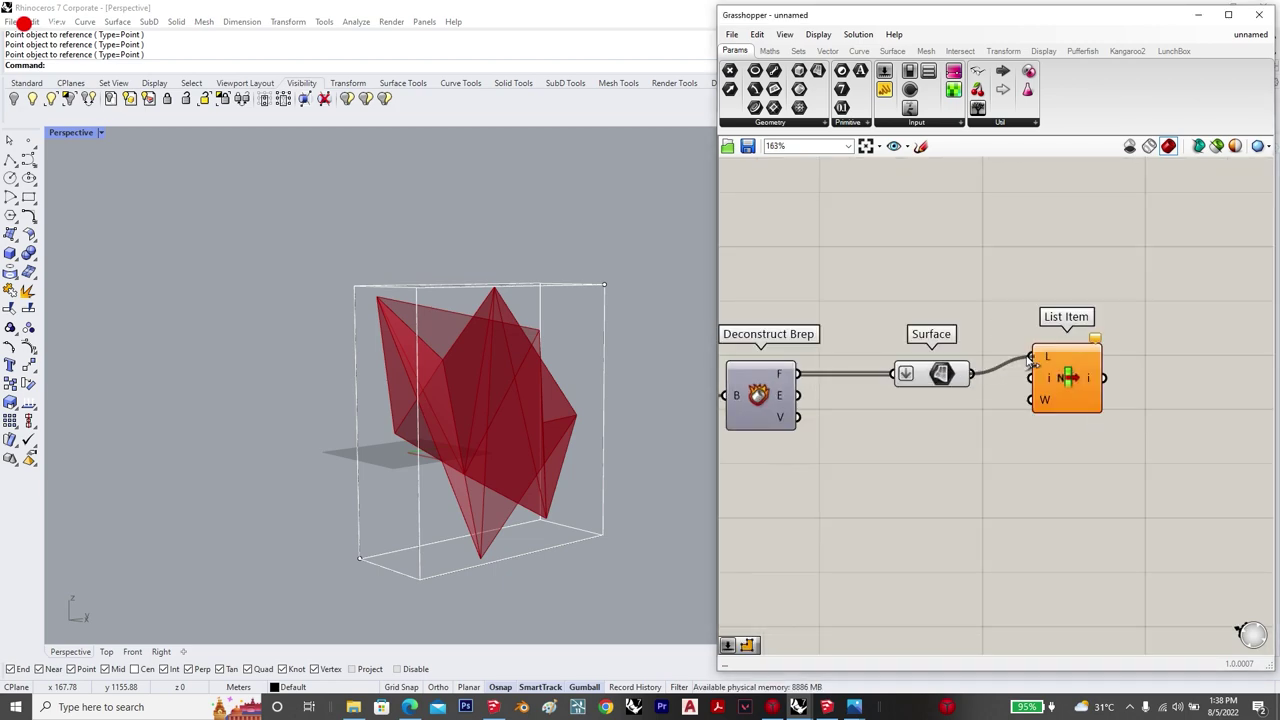
pyautogui.moveTo(1030, 365); pyautogui.dragTo(1065, 383)
# Step: Turn off the preview of the flattened Surface parameter
pyautogui.moveTo(985, 528); pyautogui.dragTo(748, 343)
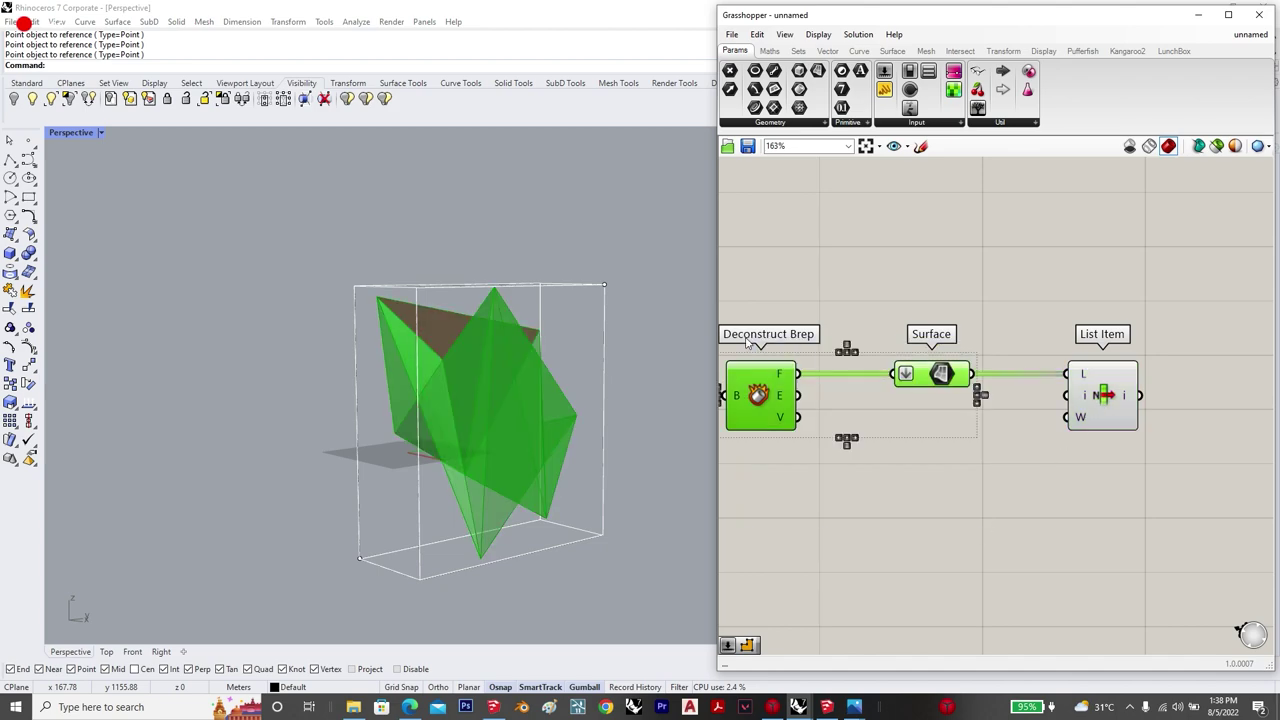
pyautogui.middleClick(933, 372)
pyautogui.click(972, 330)
pyautogui.click(968, 329)
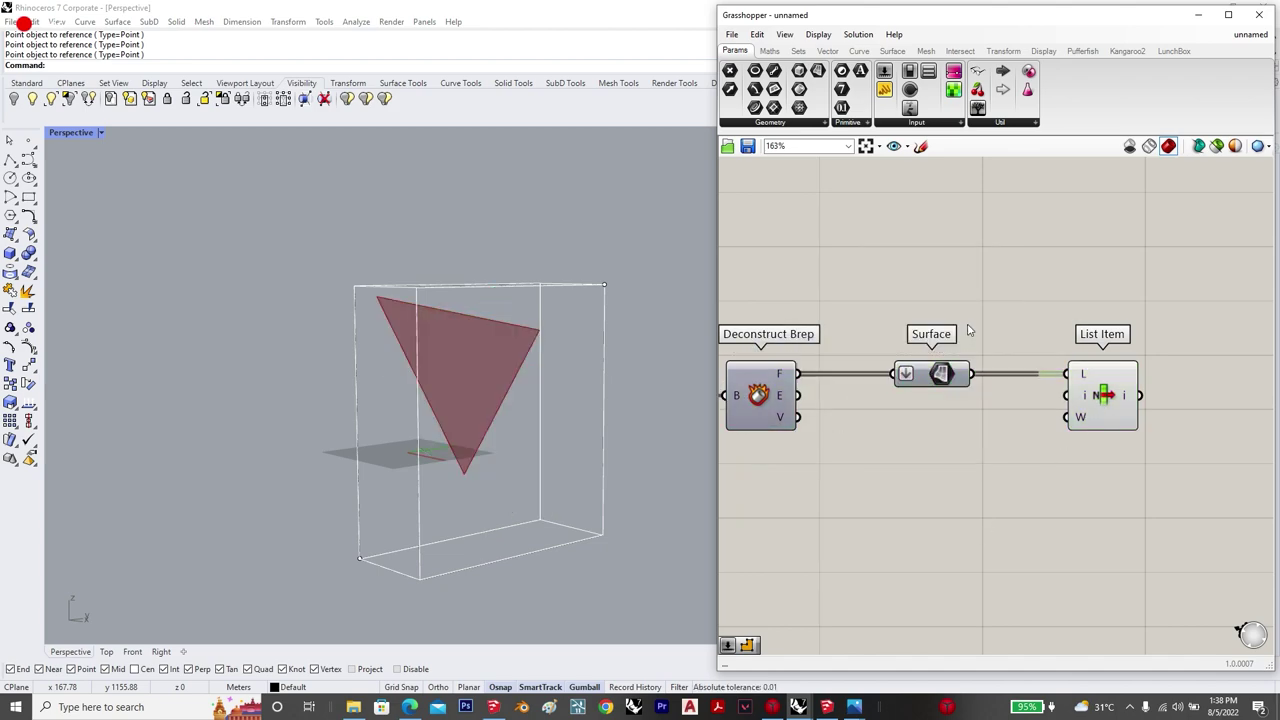
# Step: Add a second Surface parameter and connect it to the item output of List Item
pyautogui.scroll(-6, 513, 420)
pyautogui.doubleClick(872, 346)
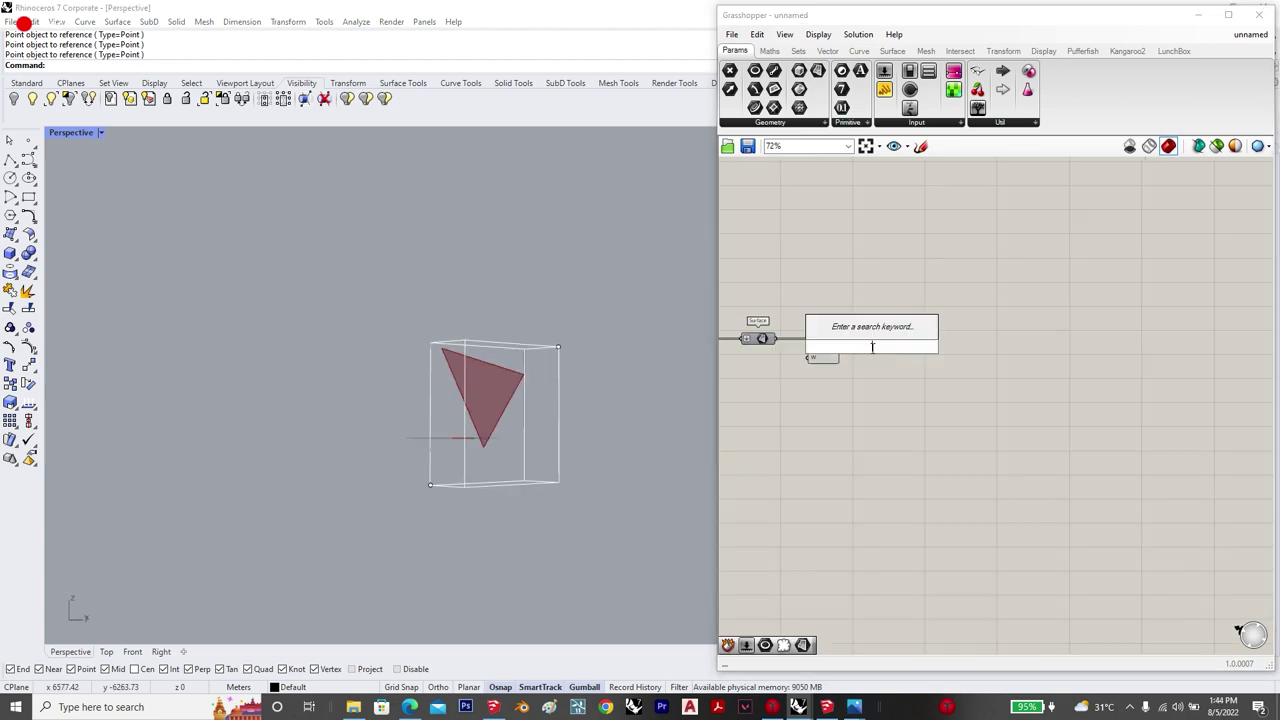
pyautogui.write('surface')
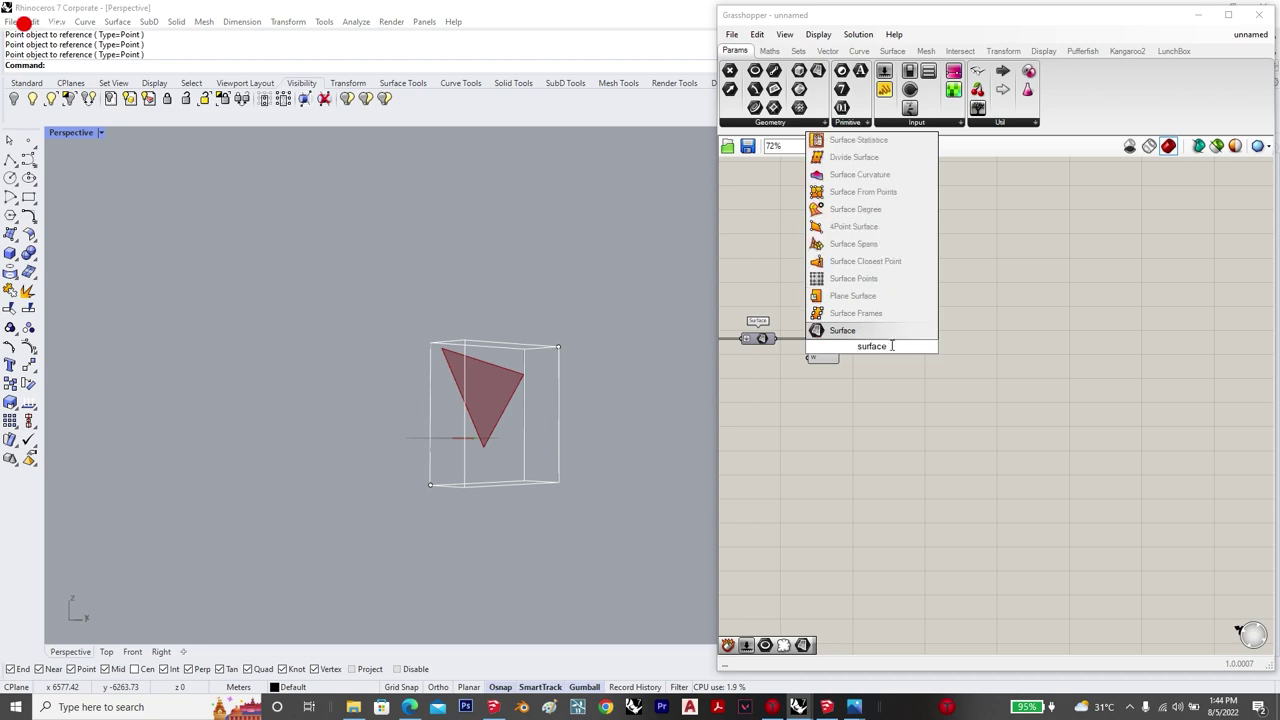
pyautogui.press('Return')
pyautogui.moveTo(855, 352); pyautogui.dragTo(859, 350)
pyautogui.moveTo(873, 352); pyautogui.dragTo(885, 353)
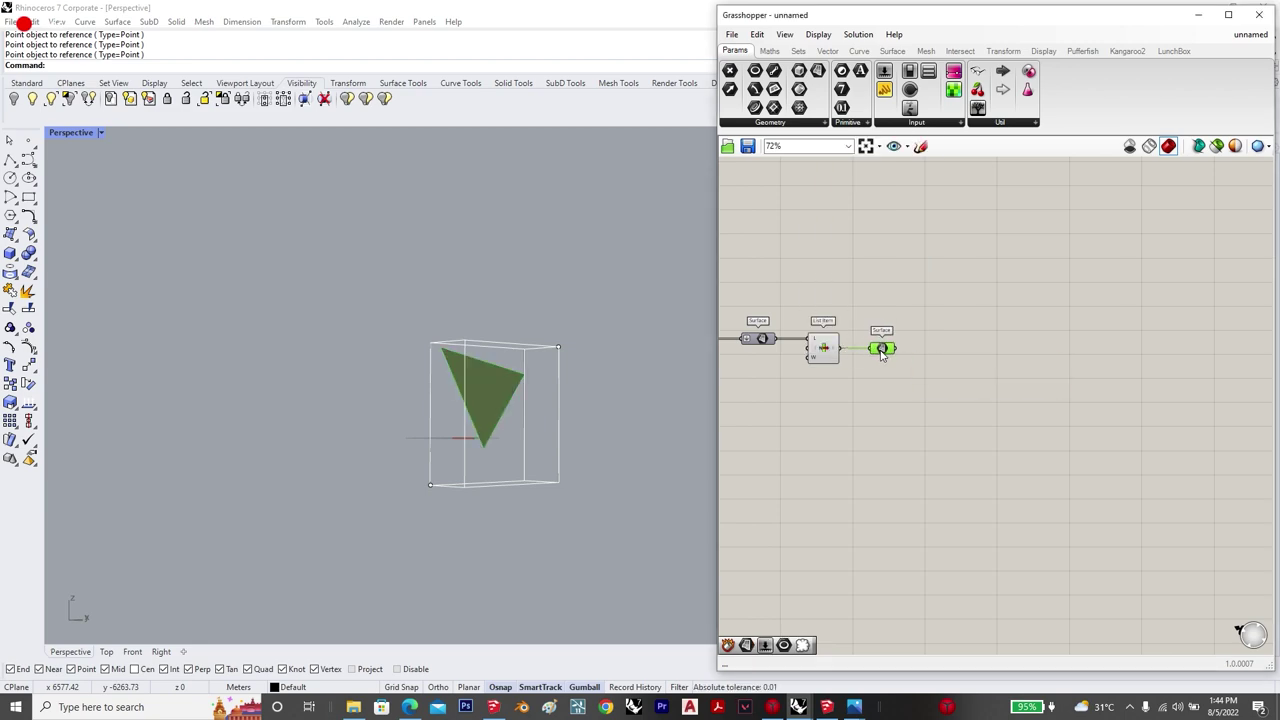
# Step: Add a Mesh Plane component and connect the second Surface parameter to its B input
pyautogui.doubleClick(964, 359)
pyautogui.write('mesh plane')
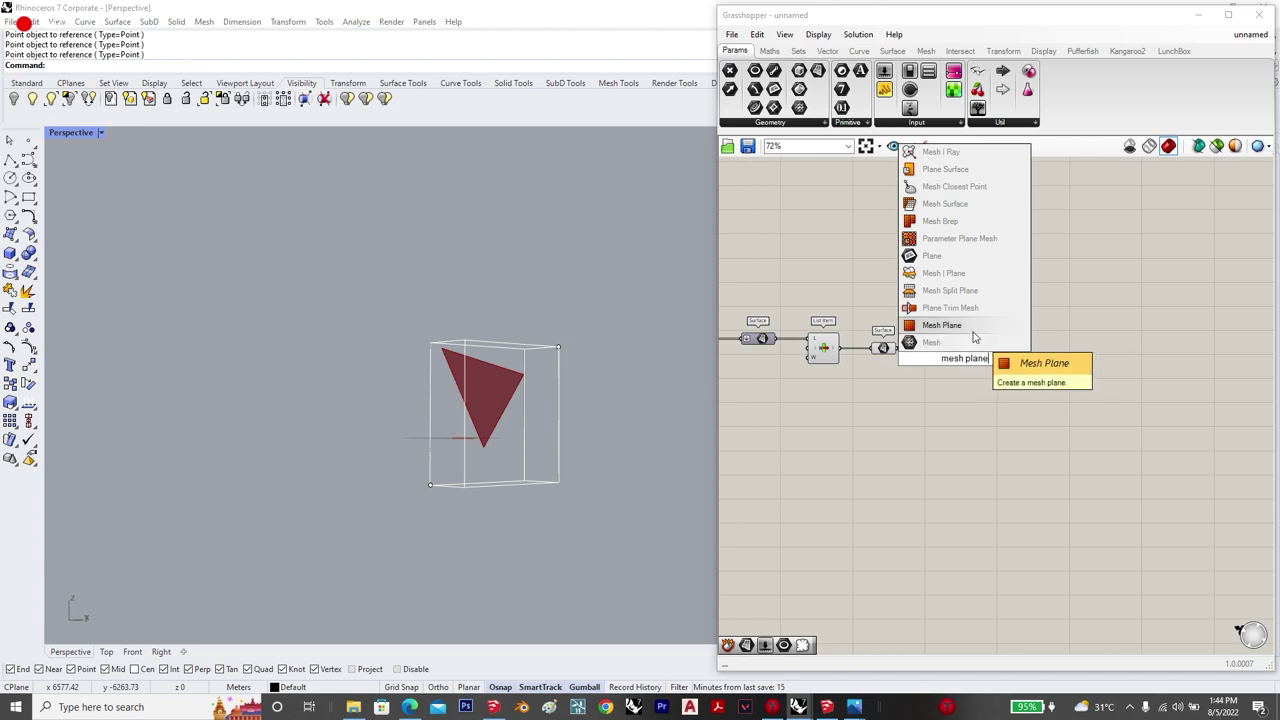
pyautogui.click(945, 325)
pyautogui.moveTo(897, 348); pyautogui.dragTo(947, 348)
pyautogui.click(963, 358)
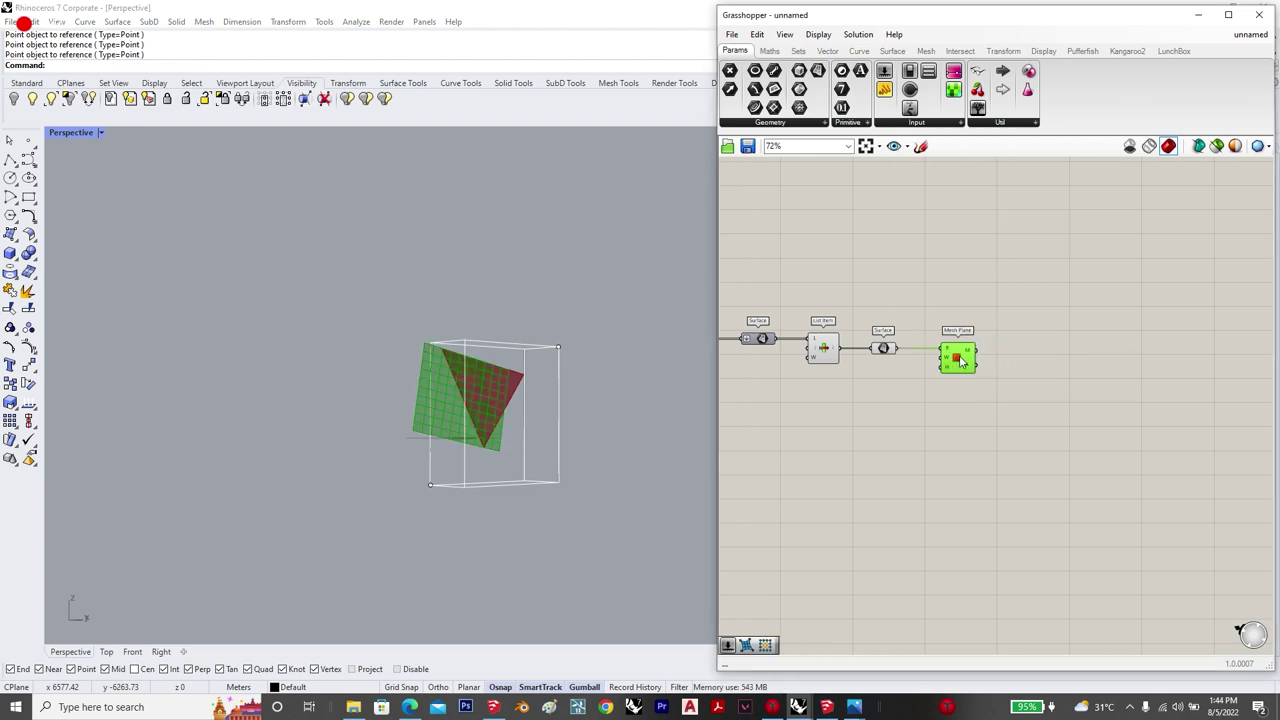
# Step: Add another Deconstruct Brep below Mesh Plane and feed it from the second Surface parameter
pyautogui.scroll(3, 985, 355)
pyautogui.click(1065, 324)
pyautogui.doubleClick(1065, 324)
pyautogui.write('dec')
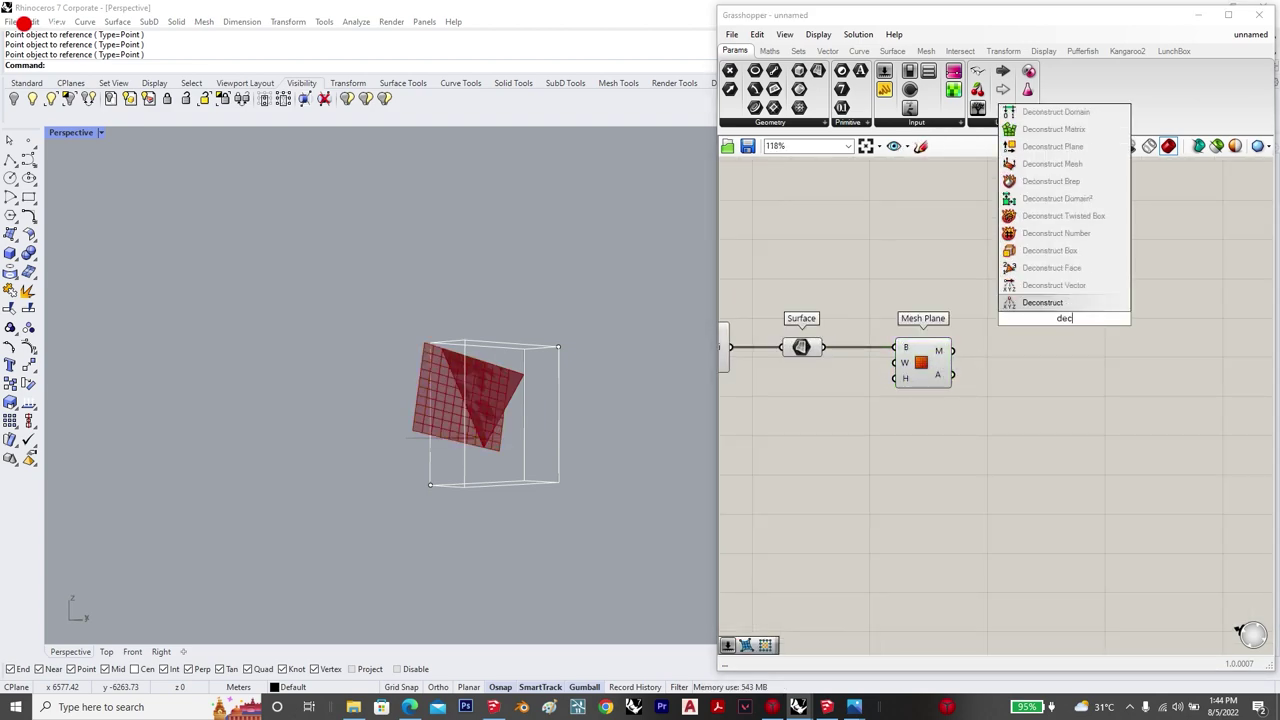
pyautogui.write('onstruct brep')
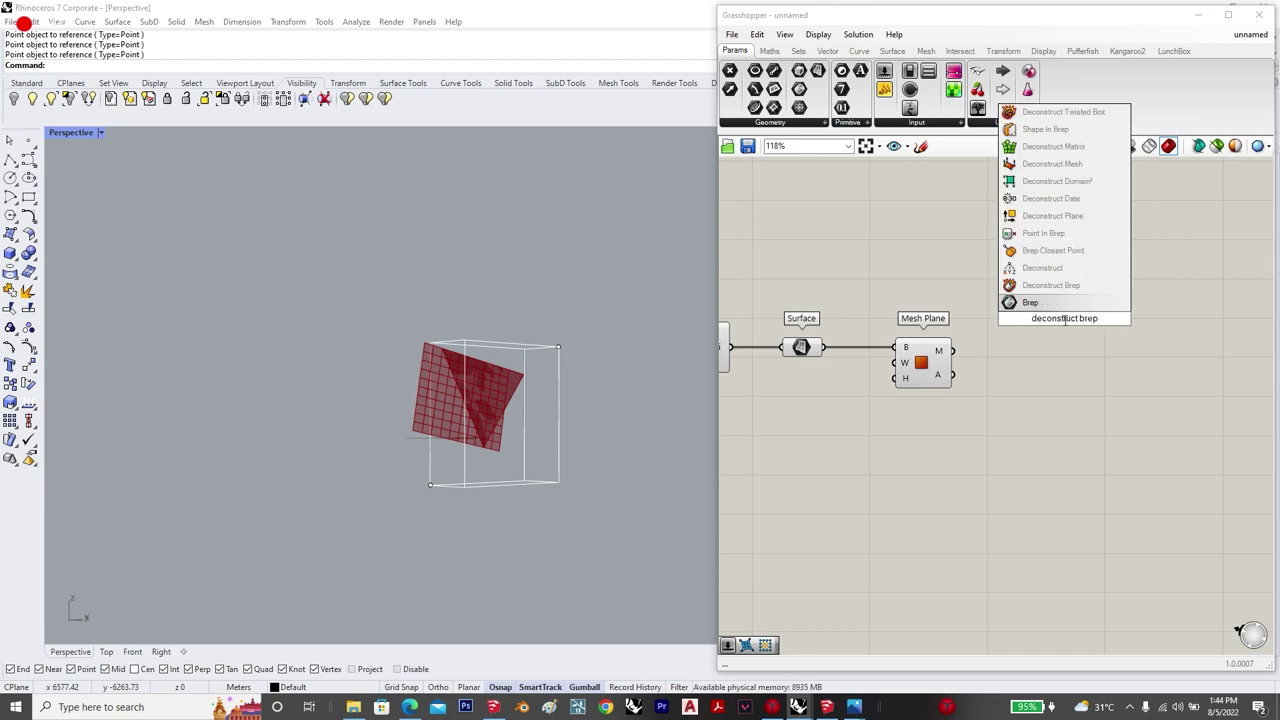
pyautogui.press('Return')
pyautogui.moveTo(1061, 324); pyautogui.dragTo(825, 350)
pyautogui.moveTo(1020, 502); pyautogui.dragTo(1021, 526)
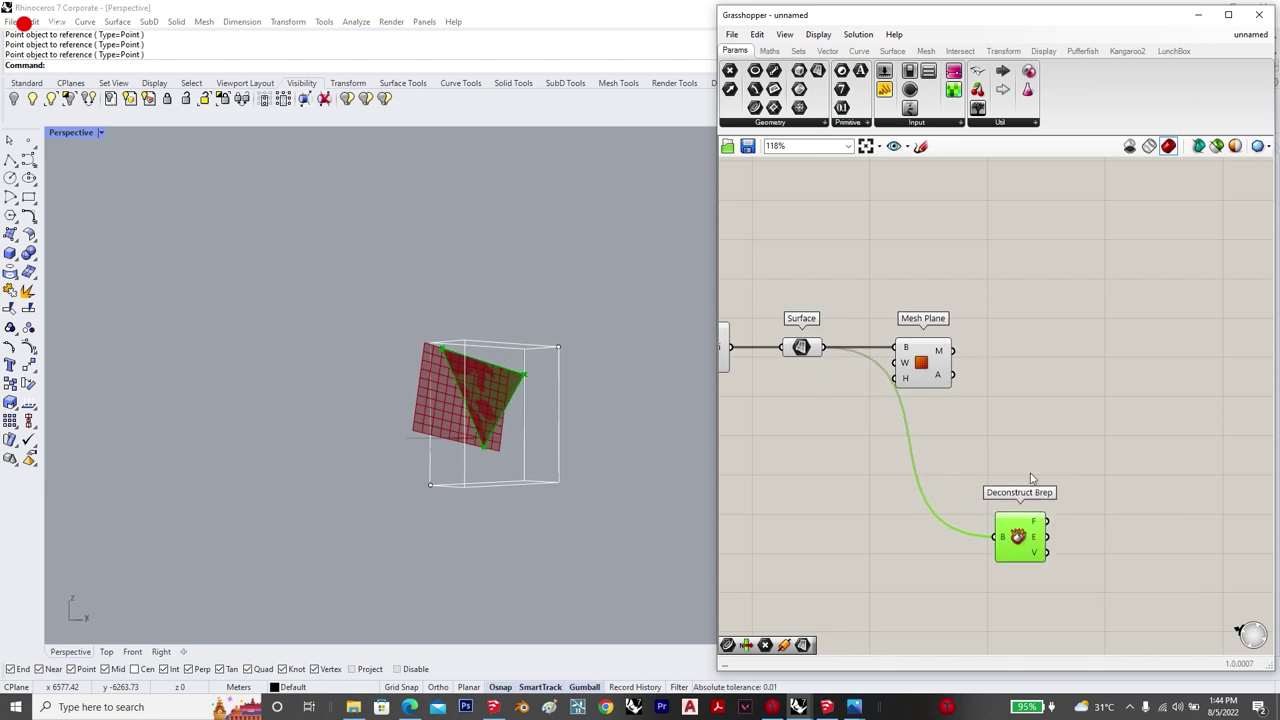
# Step: Add an EdgeLengths component and connect the mesh output M of Mesh Plane to its Mesh input
pyautogui.doubleClick(1051, 388)
pyautogui.doubleClick(1051, 388)
pyautogui.write('e')
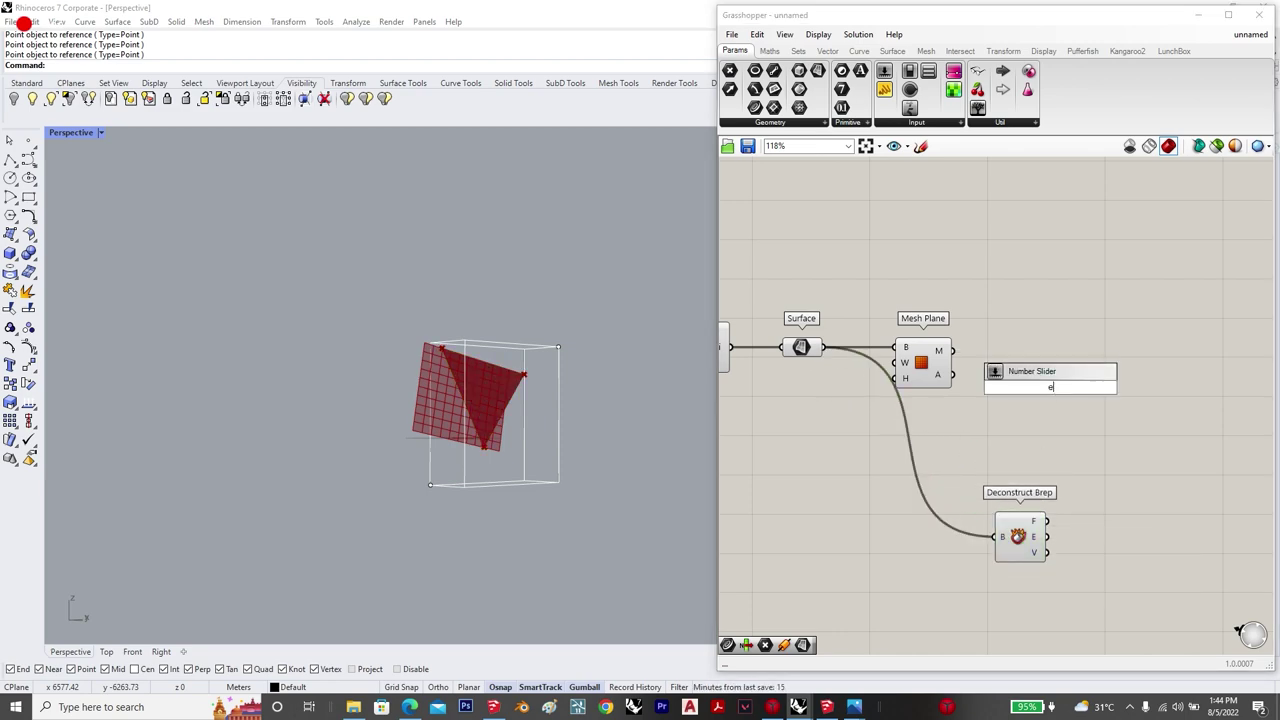
pyautogui.write('dheleng')
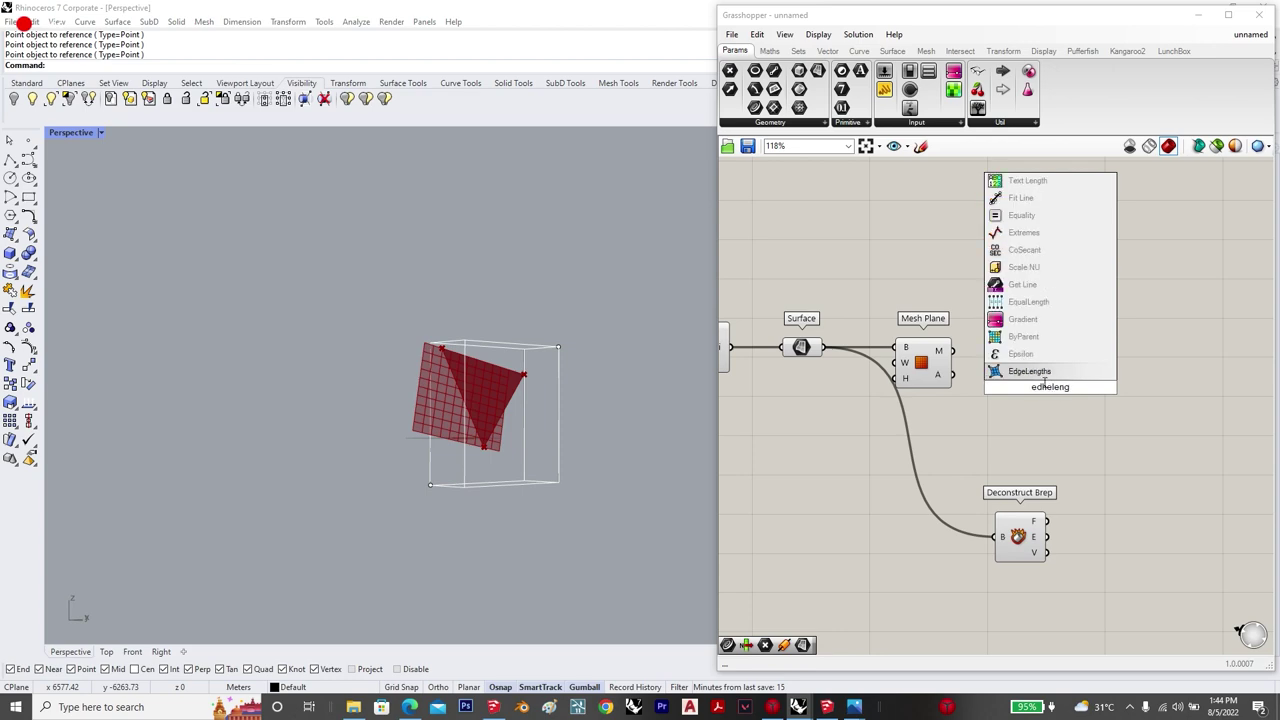
pyautogui.click(1049, 375)
pyautogui.moveTo(956, 350); pyautogui.dragTo(1050, 271)
pyautogui.click(812, 248)
pyautogui.doubleClick(812, 248)
pyautogui.write('0.5')
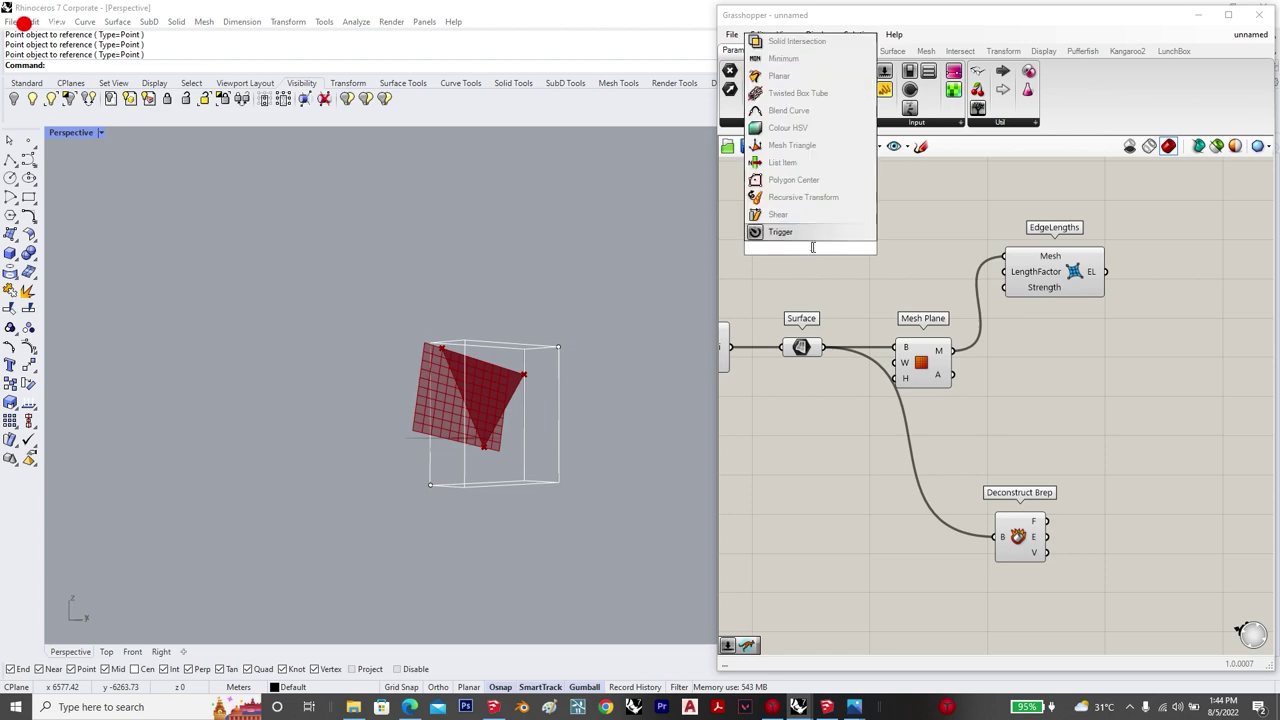
pyautogui.press('Return')
pyautogui.click(840, 253)
pyautogui.press('Delete')
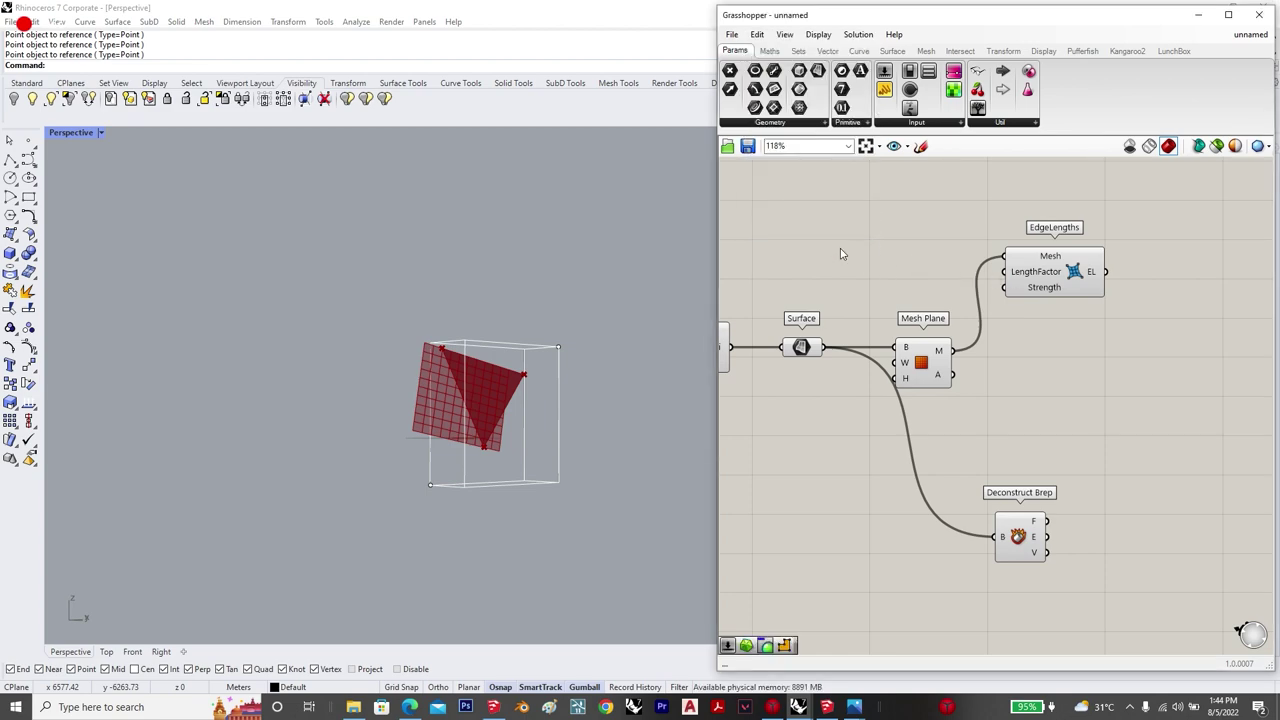
# Step: Add a number slider set to 0.25 and connect it to the LengthFactor input of EdgeLengths
pyautogui.doubleClick(838, 248)
pyautogui.write('0.25')
pyautogui.press('Return')
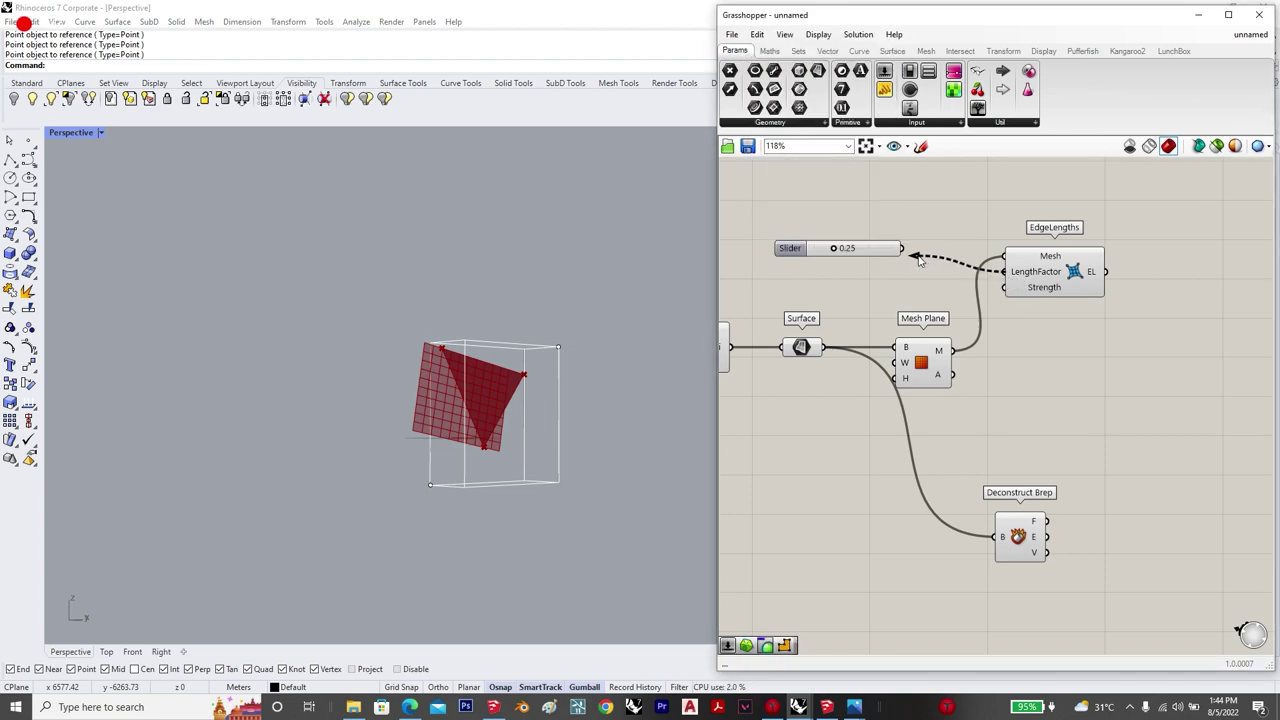
pyautogui.moveTo(988, 276); pyautogui.dragTo(1003, 271)
pyautogui.moveTo(901, 251); pyautogui.dragTo(909, 271)
# Step: Add a Show component and connect the mesh output M of Mesh Plane to its G input
pyautogui.moveTo(1090, 377); pyautogui.dragTo(1029, 371, button='right')
pyautogui.scroll(-1, 1029, 371)
pyautogui.scroll(1, 1027, 370)
pyautogui.doubleClick(1013, 347)
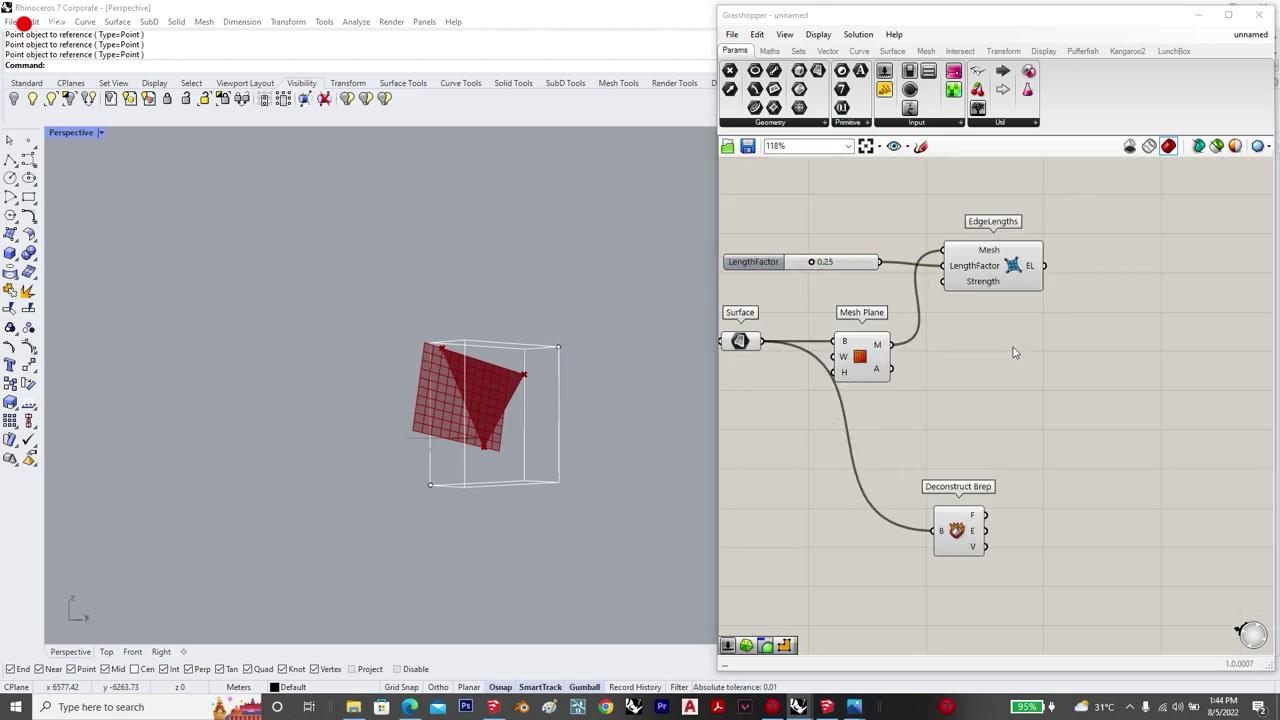
pyautogui.write('show')
pyautogui.press('Return')
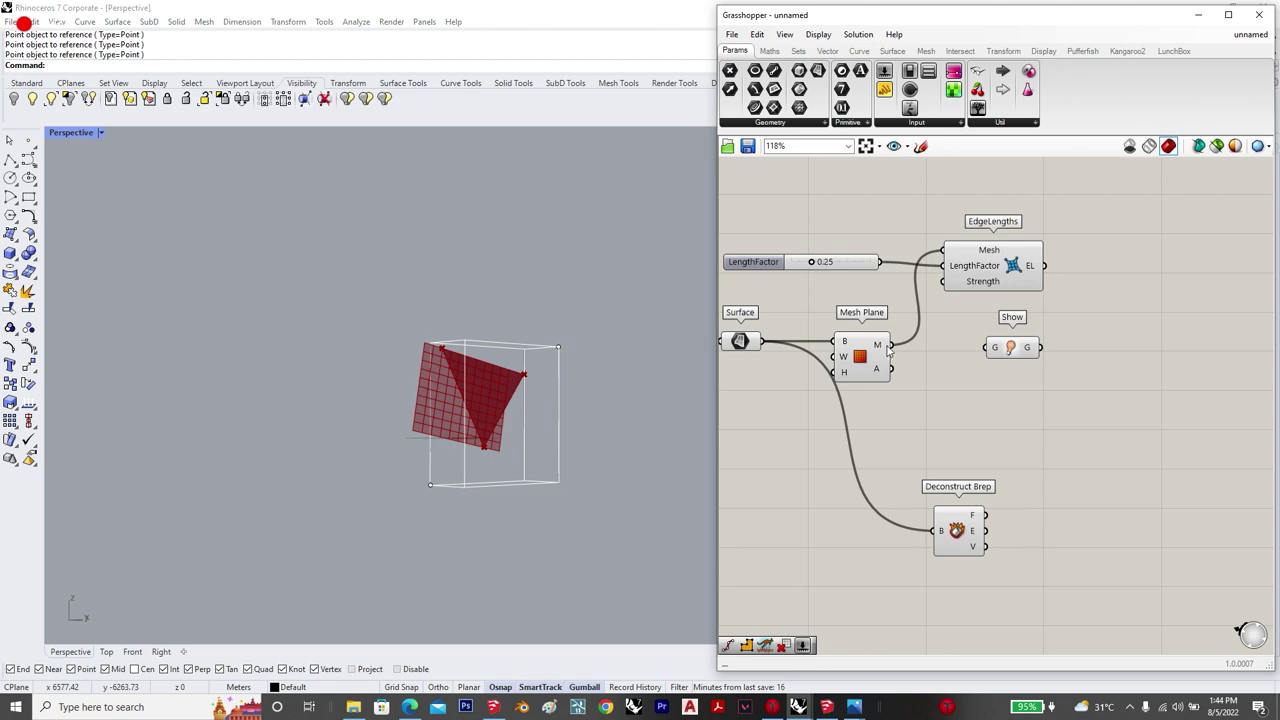
pyautogui.moveTo(1018, 351); pyautogui.dragTo(1009, 349)
pyautogui.scroll(-1, 944, 457)
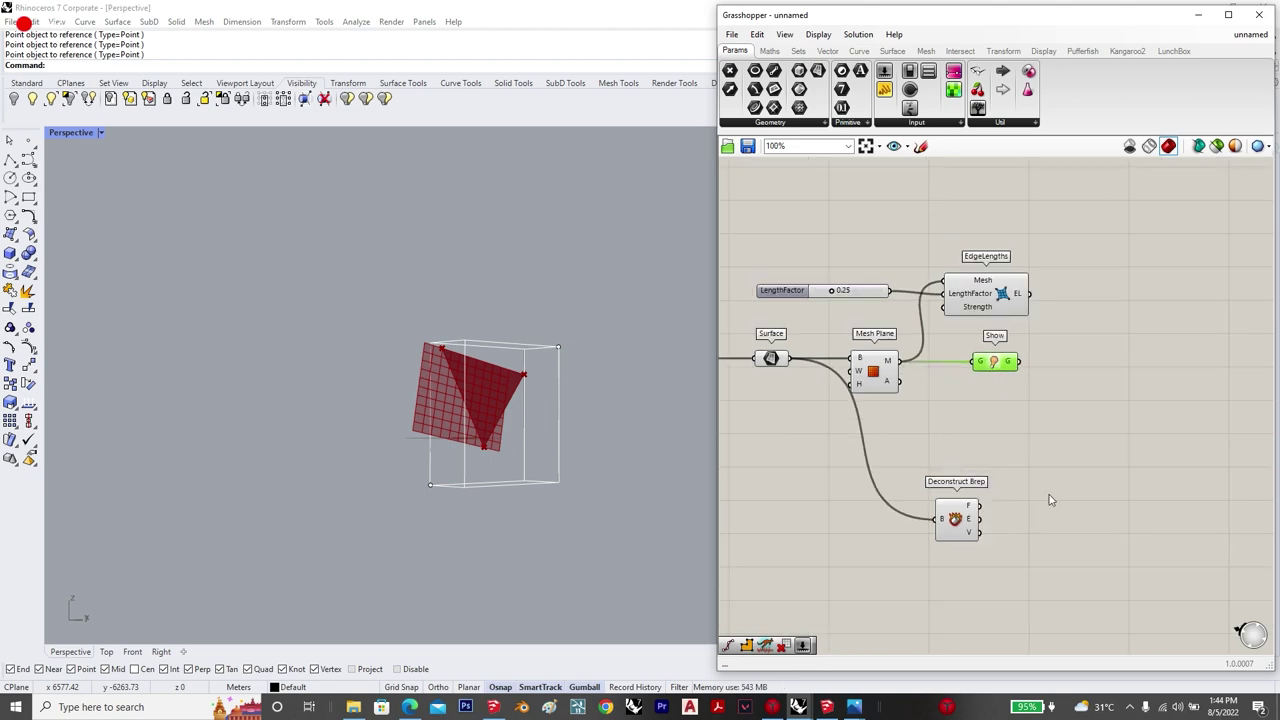
# Step: Add a MeshCorners component below Show and connect the mesh output of Mesh Plane to its M input
pyautogui.scroll(1, 1046, 492)
pyautogui.click(1045, 473)
pyautogui.doubleClick(1046, 472)
pyautogui.write('mes')
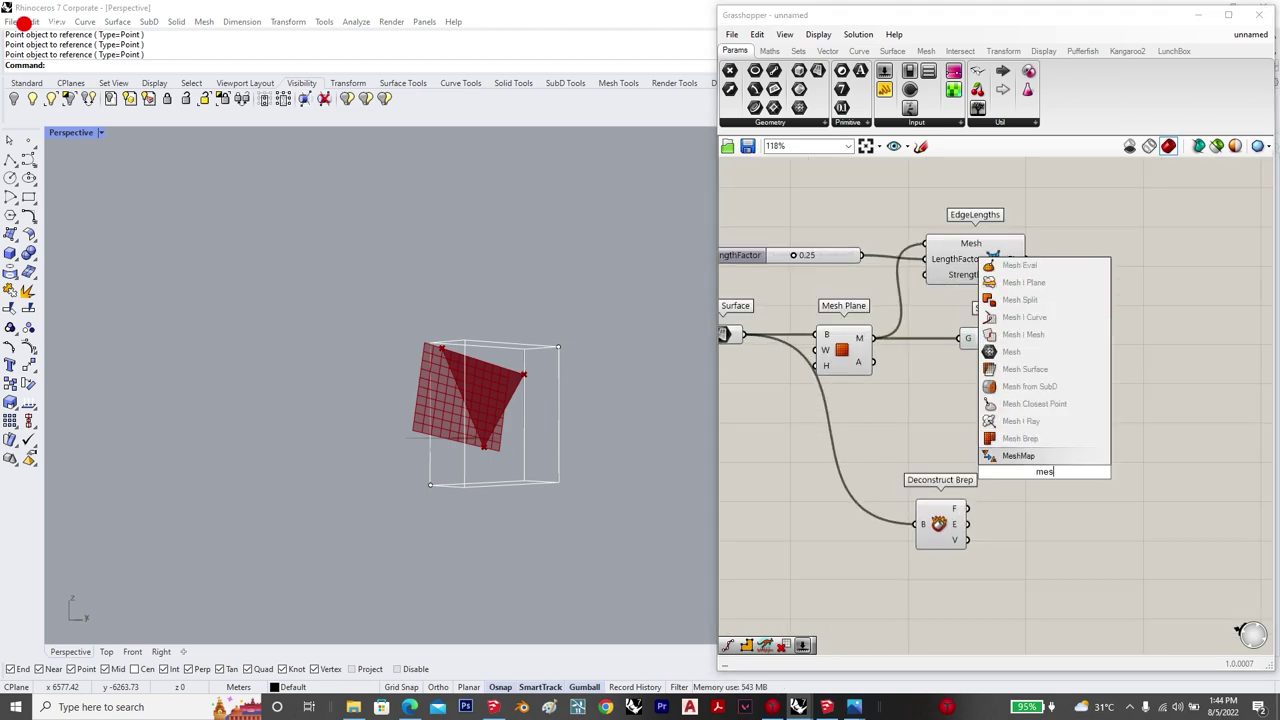
pyautogui.write('h corners')
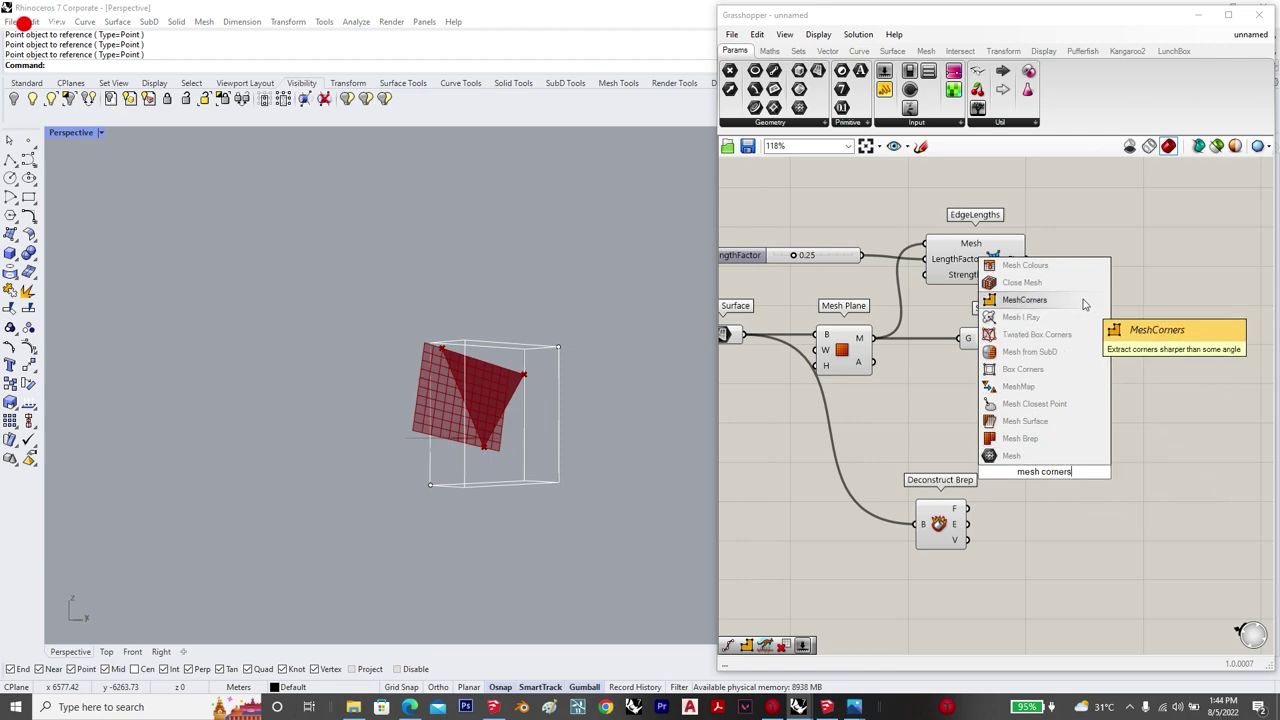
pyautogui.click(1082, 301)
pyautogui.moveTo(1018, 449); pyautogui.dragTo(969, 433)
# Step: Add an Anchor component and connect the vertices V of Deconstruct Brep to T and the MeshCorners output C to P
pyautogui.click(1055, 517)
pyautogui.doubleClick(1055, 517)
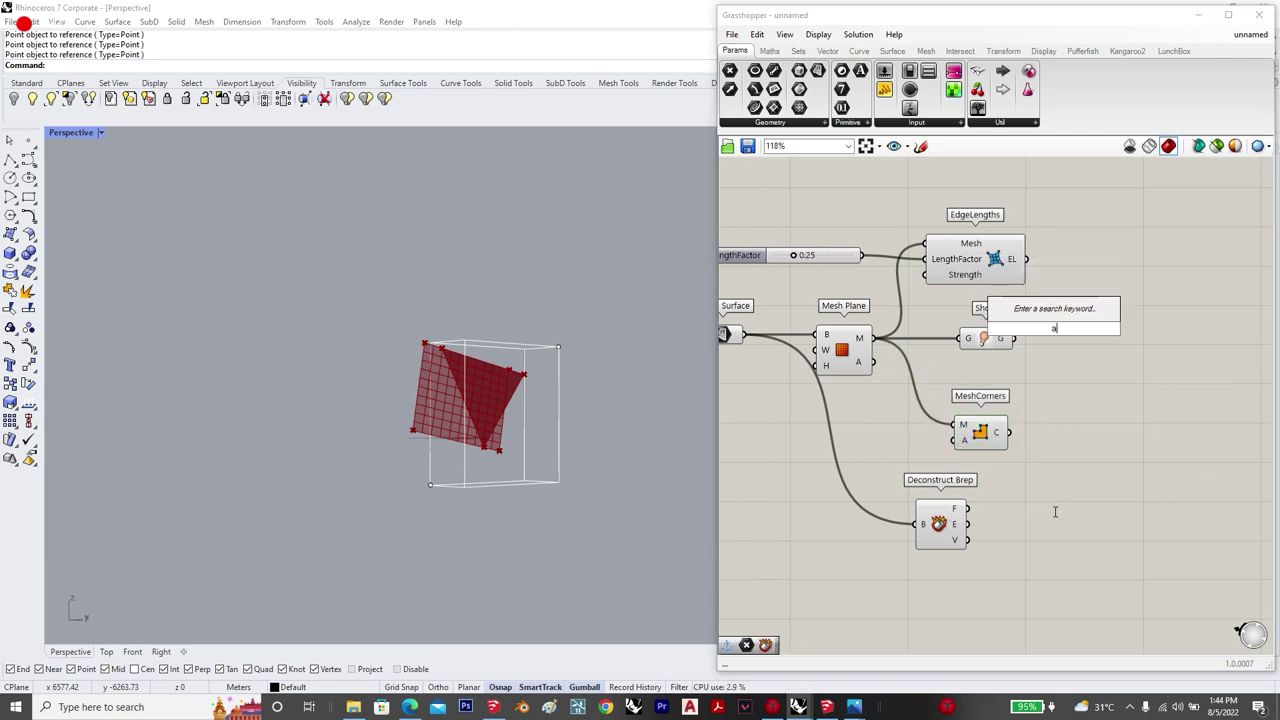
pyautogui.write('anchor points')
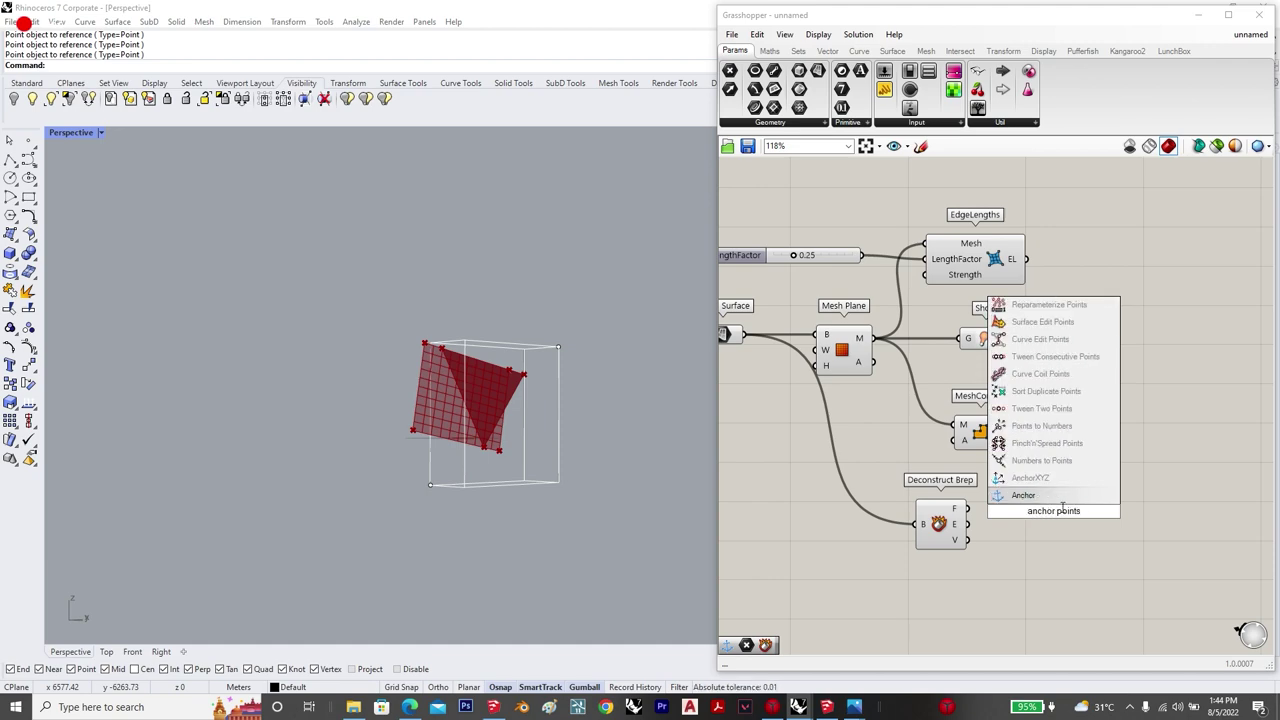
pyautogui.click(1081, 497)
pyautogui.moveTo(1042, 527); pyautogui.dragTo(1103, 543)
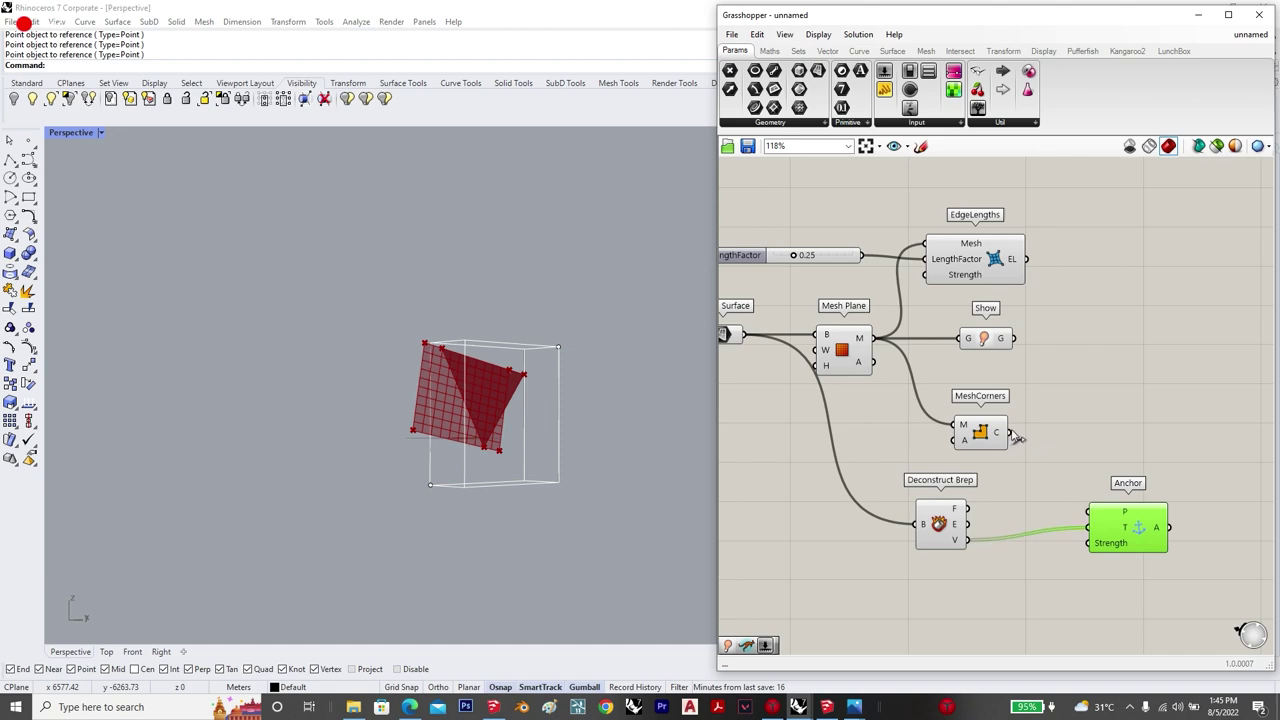
# Step: Move the Show and EdgeLengths components over so they line up above Anchor
pyautogui.scroll(-2, 988, 440)
pyautogui.moveTo(1000, 368); pyautogui.dragTo(1107, 371)
pyautogui.moveTo(998, 318); pyautogui.dragTo(1096, 316)
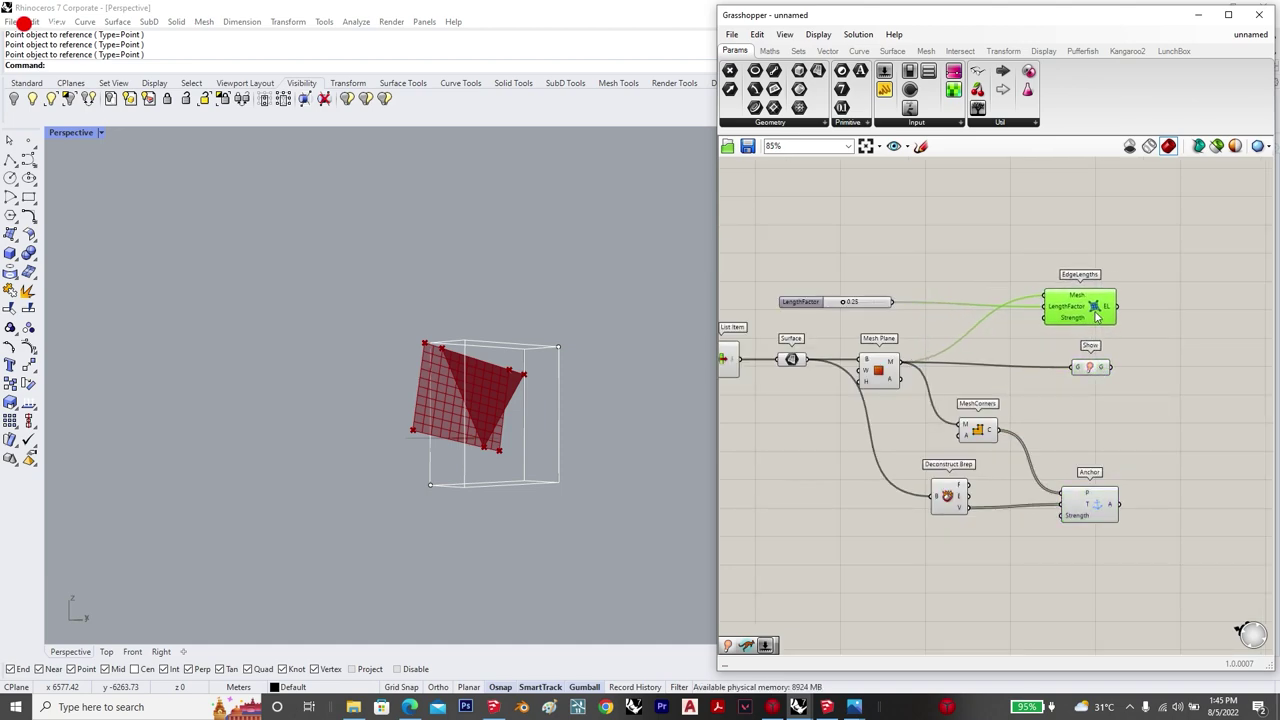
# Step: Add a BouncySolver component beyond the EdgeLengths, Show and Anchor goals
pyautogui.scroll(-1, 1114, 360)
pyautogui.click(1115, 357)
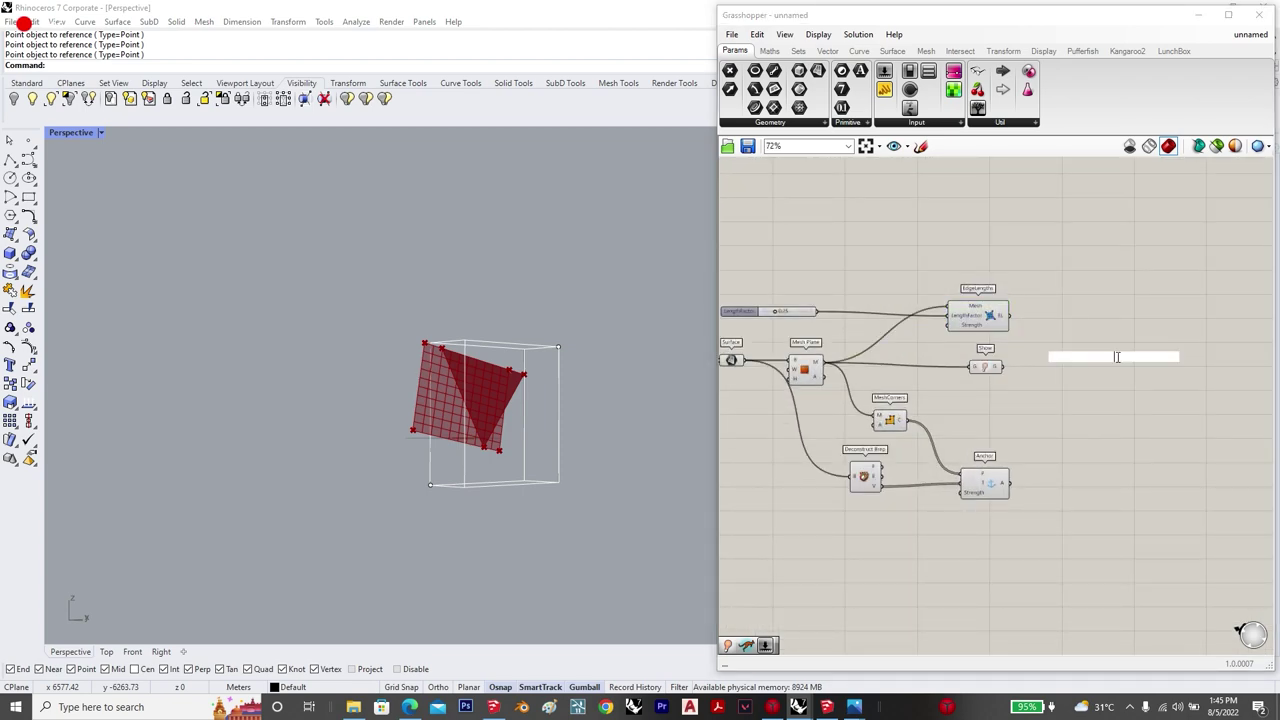
pyautogui.write('bouncy solver')
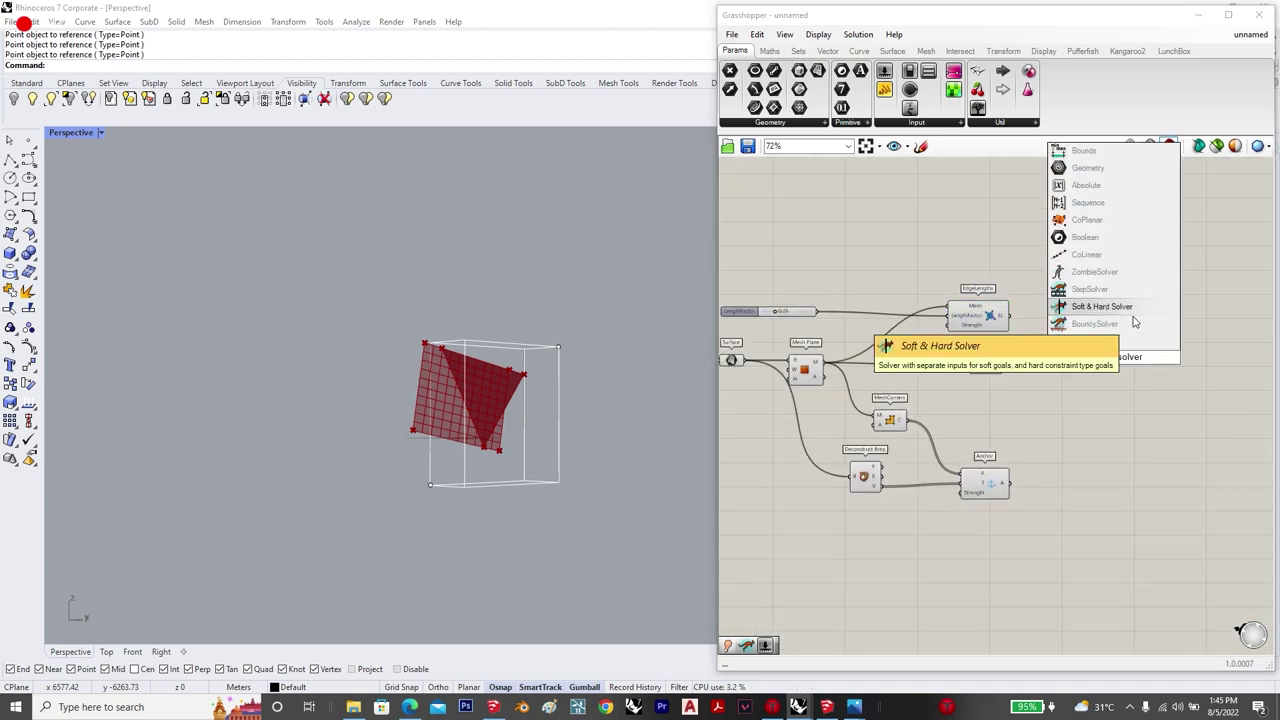
pyautogui.press('Return')
# Step: Connect the outputs of EdgeLengths, Show and Anchor to the GoalObjects input of BouncySolver
pyautogui.scroll(3, 1168, 396)
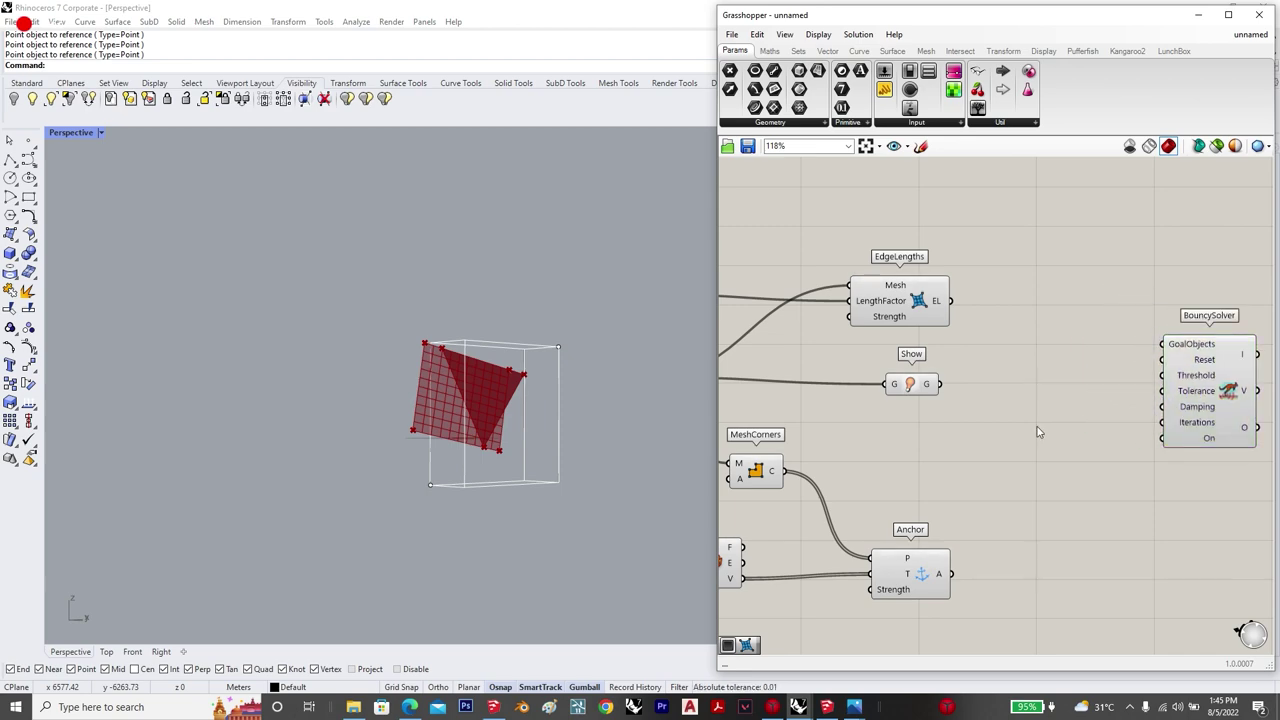
pyautogui.scroll(-1, 1041, 431)
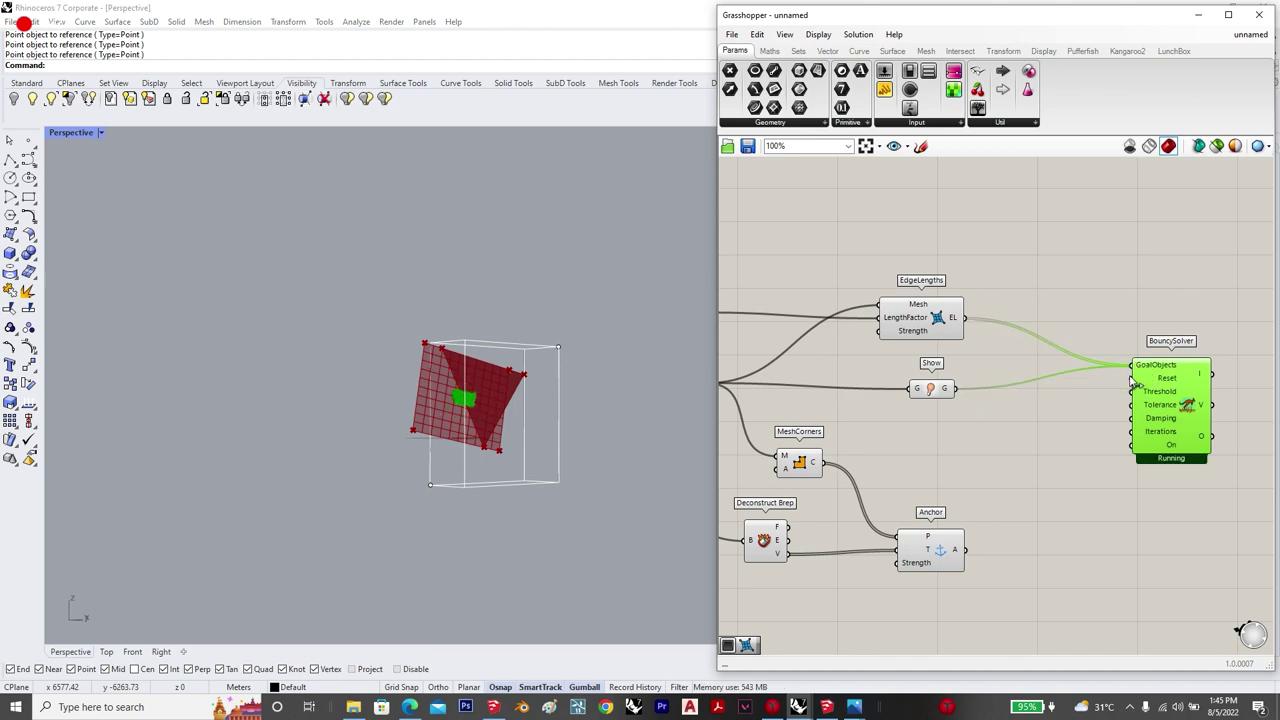
pyautogui.keyDown('shift'); pyautogui.moveTo(1133, 367); pyautogui.dragTo(963, 549); pyautogui.keyUp('shift')
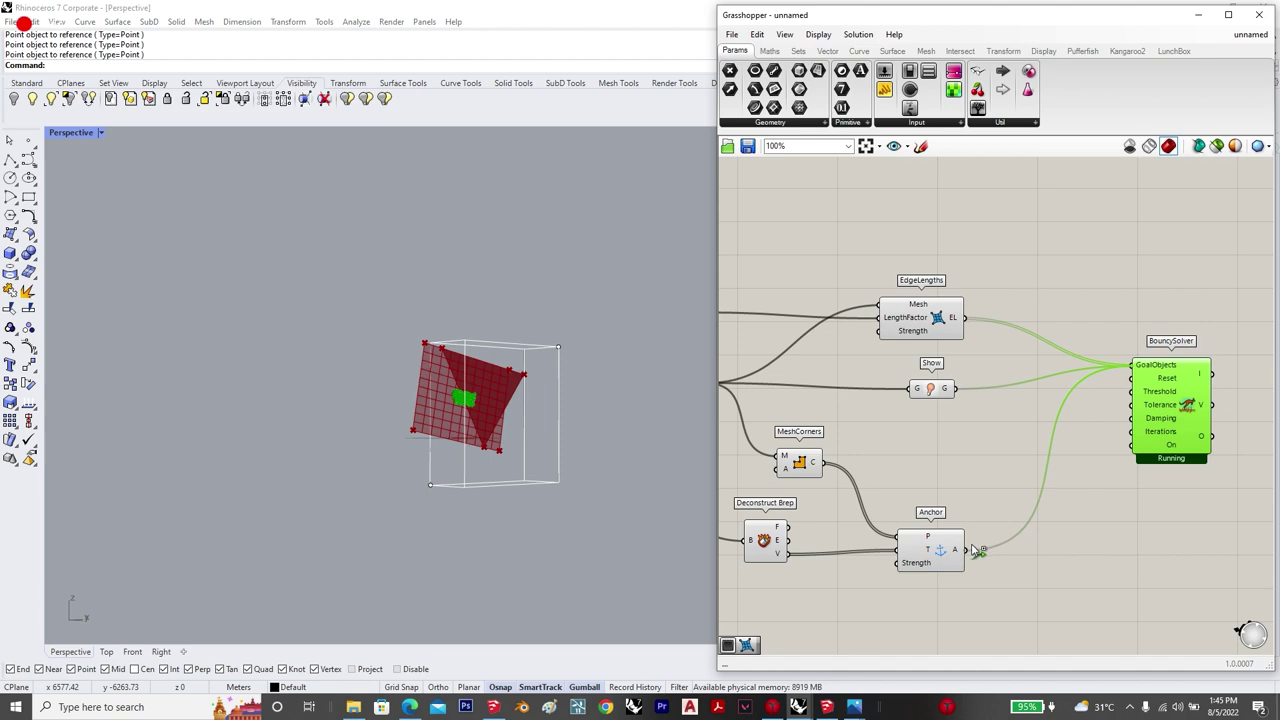
# Step: Turn off the preview of all components upstream of BouncySolver
pyautogui.scroll(-4, 1135, 501)
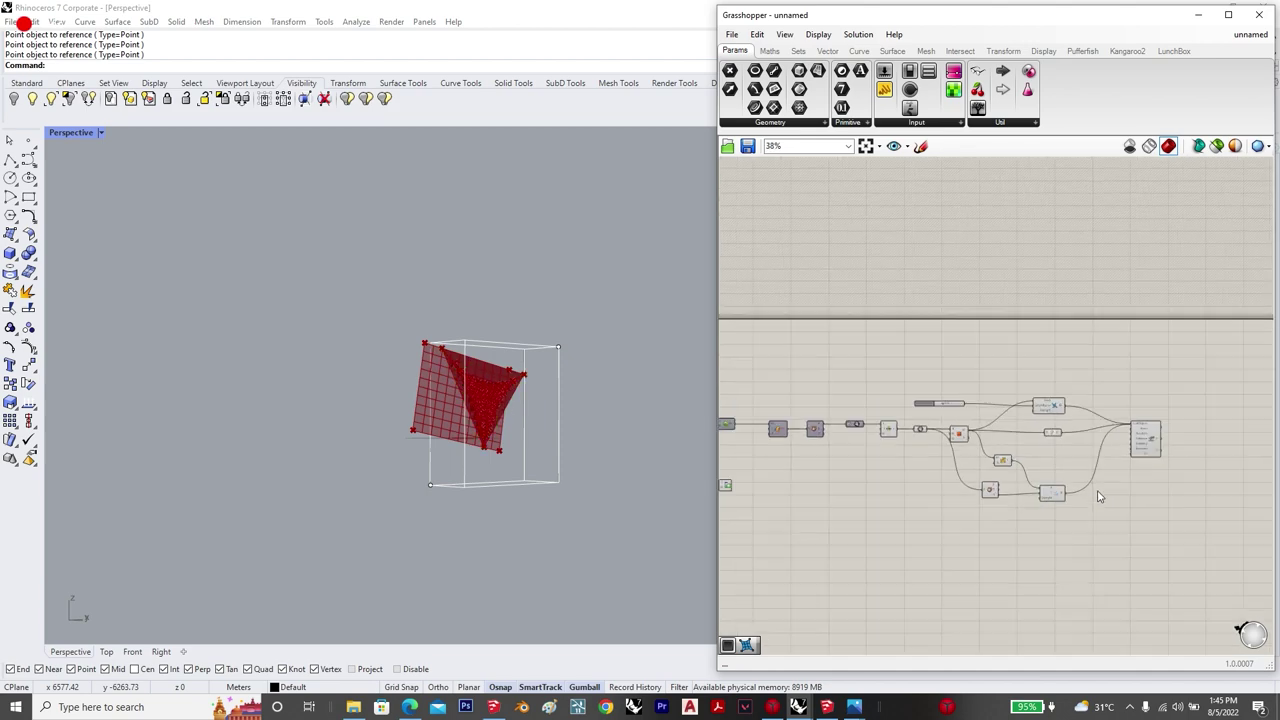
pyautogui.moveTo(1093, 558); pyautogui.dragTo(713, 355)
pyautogui.middleClick(735, 366)
pyautogui.click(760, 334)
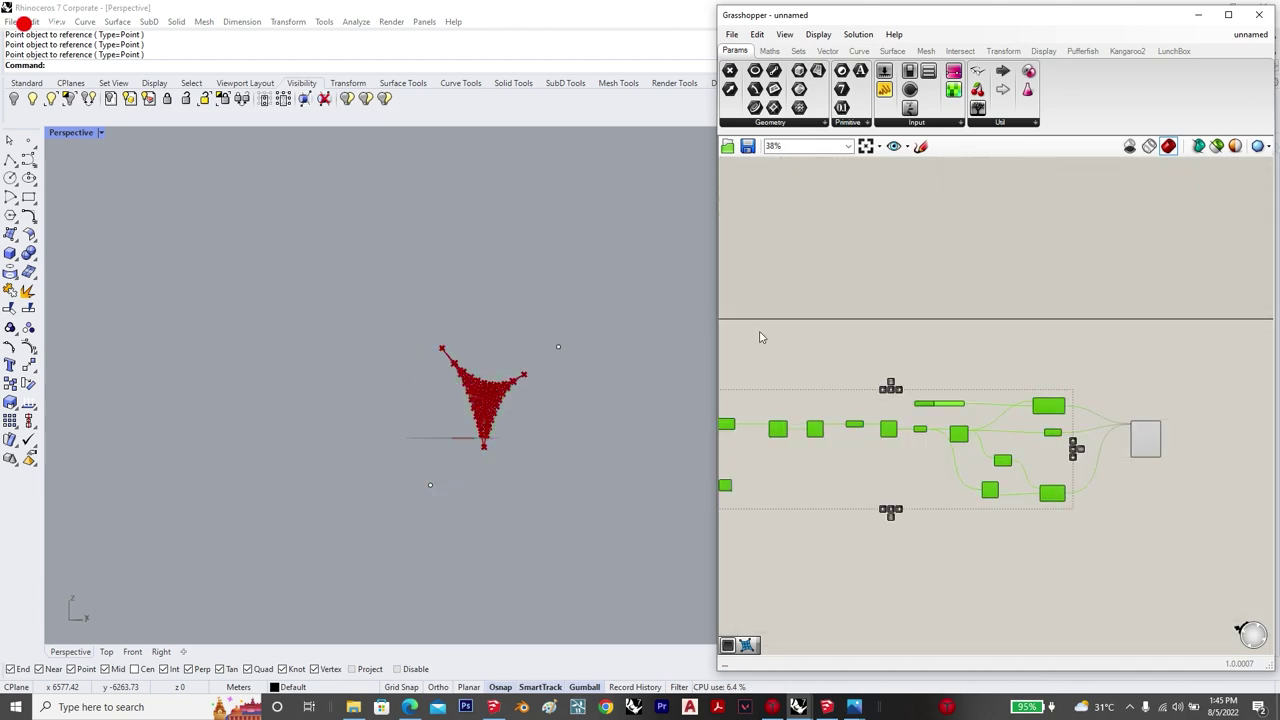
pyautogui.scroll(8, 489, 406)
pyautogui.click(1090, 509)
pyautogui.scroll(2, 1176, 455)
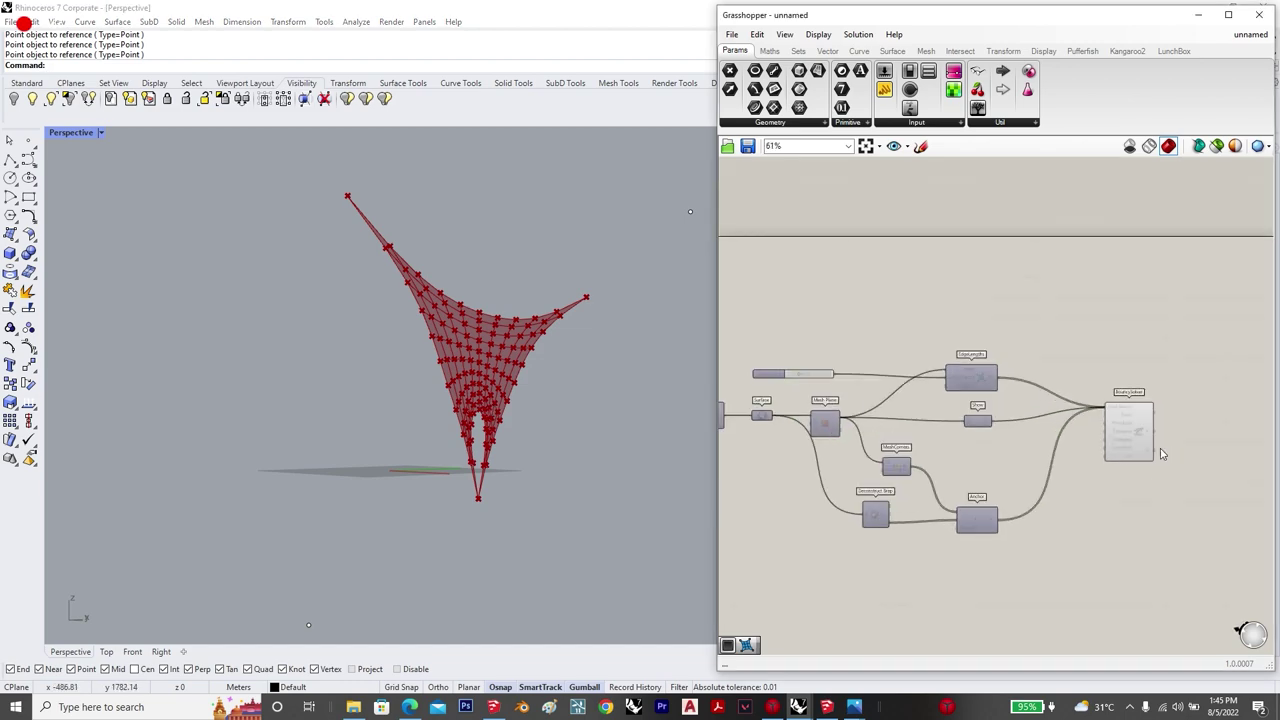
# Step: Add a Geometry parameter beside BouncySolver and connect the solver's output O to it
pyautogui.moveTo(1128, 424); pyautogui.dragTo(1135, 425)
pyautogui.click(1218, 441)
pyautogui.doubleClick(1207, 450)
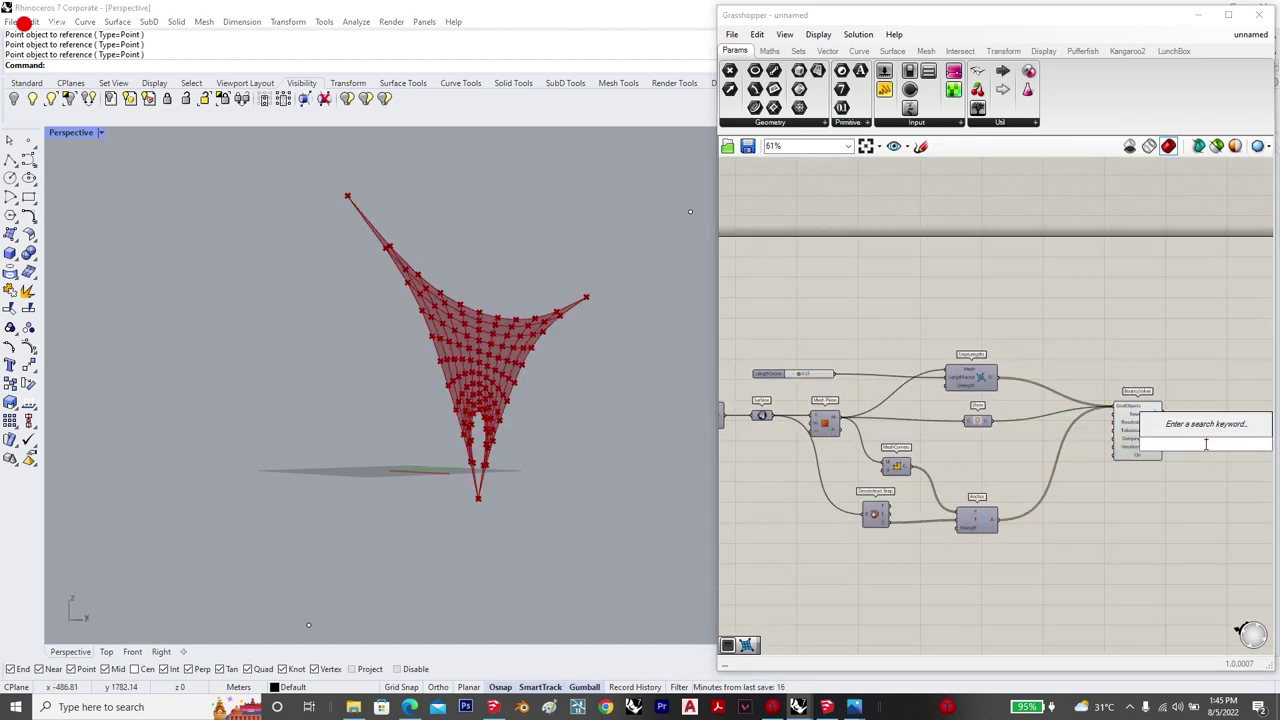
pyautogui.write('gemetry')
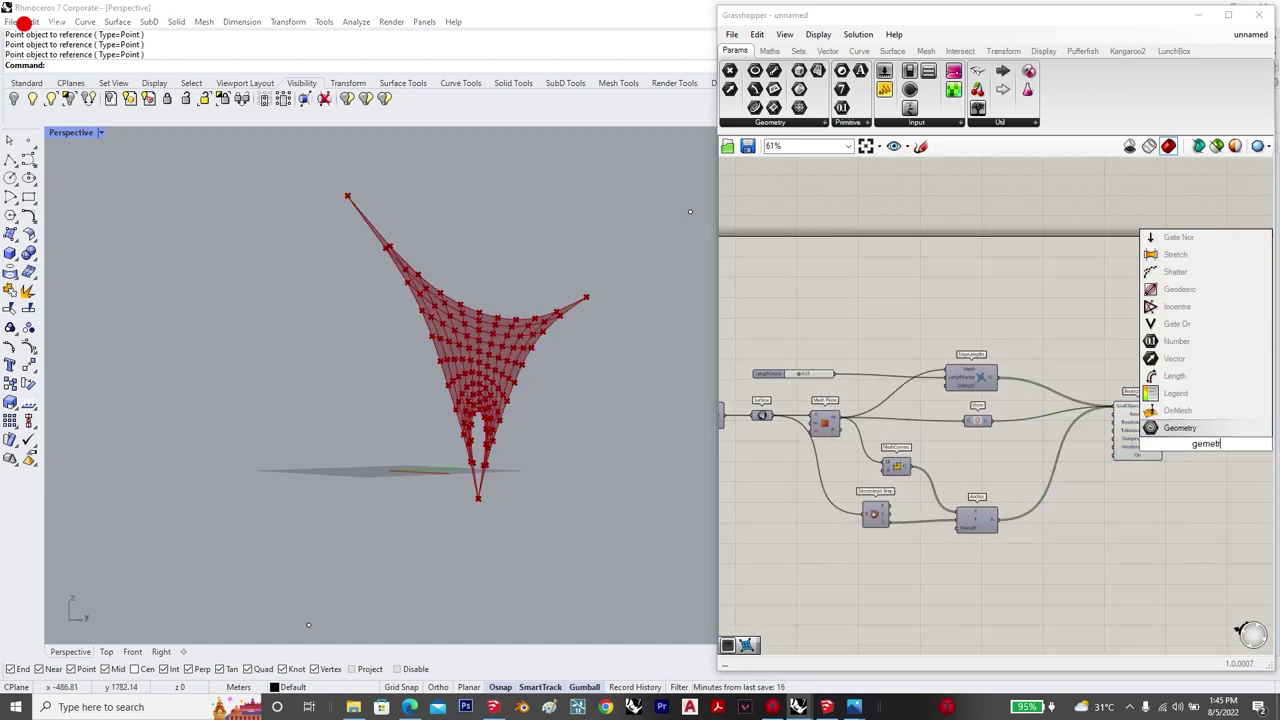
pyautogui.click(1193, 429)
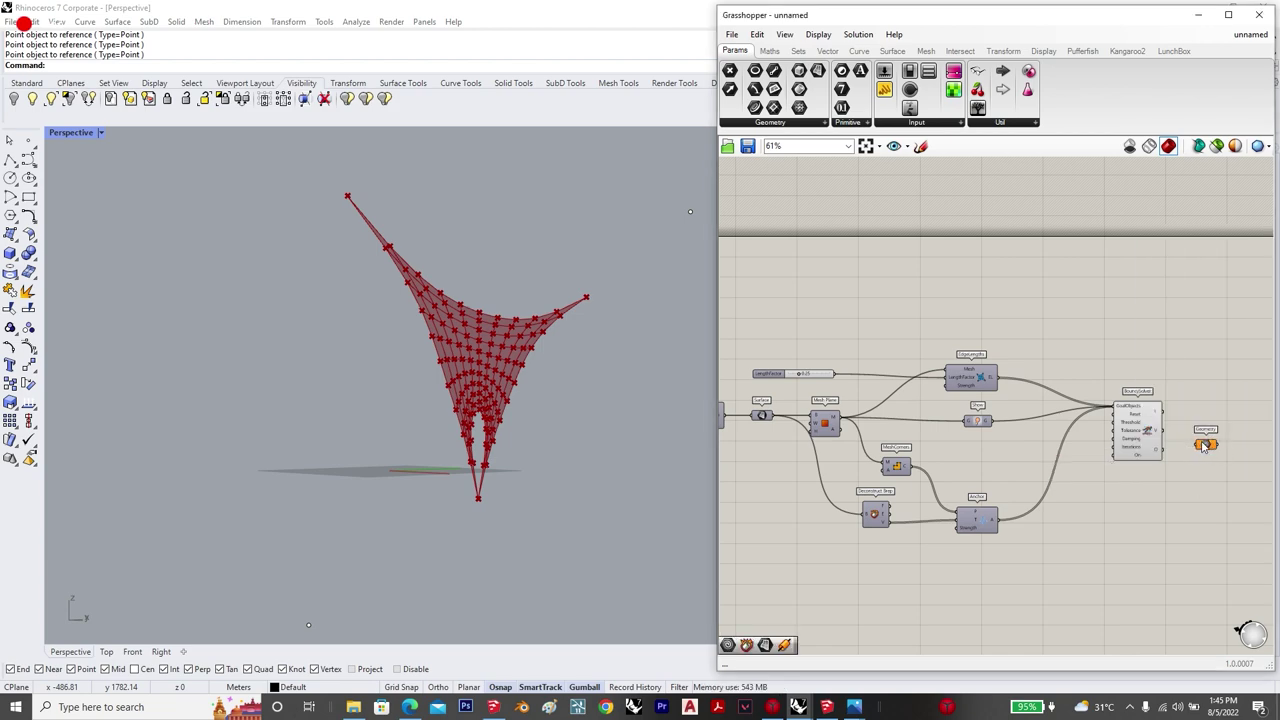
pyautogui.moveTo(1180, 452); pyautogui.dragTo(1203, 447)
pyautogui.click(1214, 444)
# Step: Turn off the preview of BouncySolver so its points are hidden
pyautogui.moveTo(1164, 531); pyautogui.dragTo(862, 343)
pyautogui.middleClick(862, 343)
pyautogui.click(908, 301)
# Step: Turn the preview of the pipe frame's Custom Preview component back on
pyautogui.scroll(-2, 1153, 387)
pyautogui.scroll(7, 880, 421)
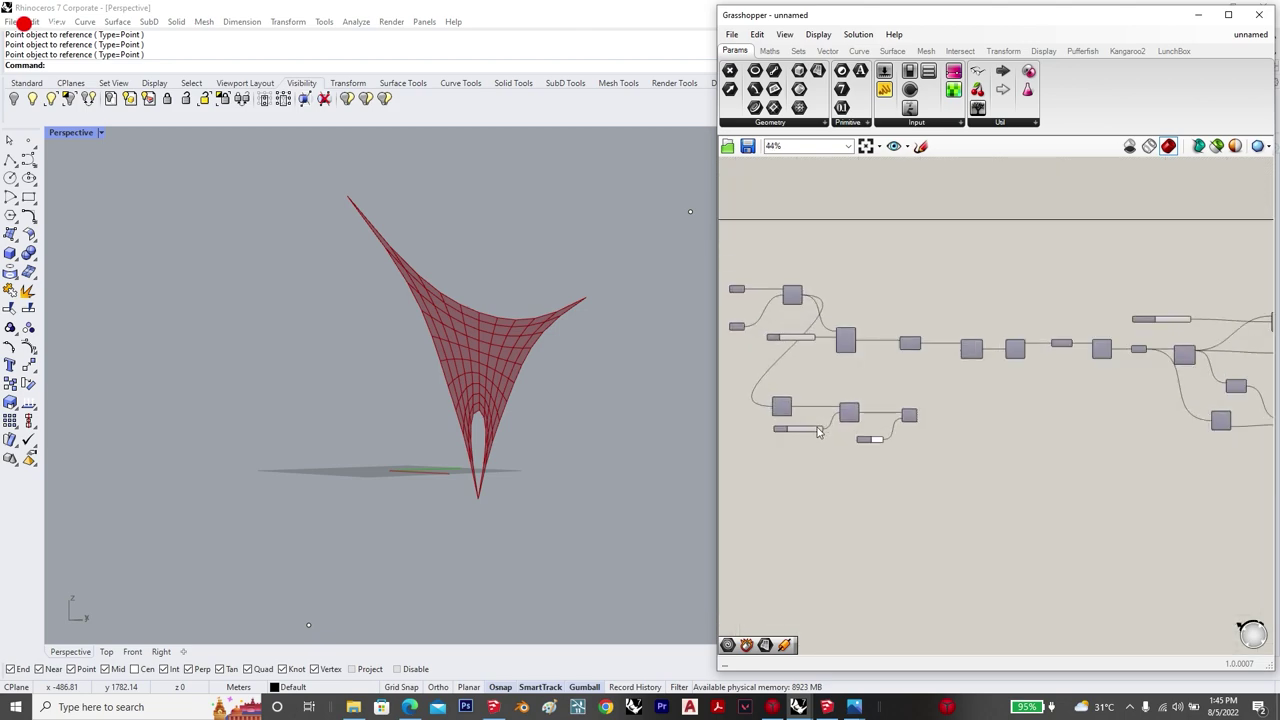
pyautogui.click(891, 418)
pyautogui.middleClick(891, 418)
pyautogui.click(915, 400)
pyautogui.click(918, 400)
pyautogui.scroll(-6, 918, 400)
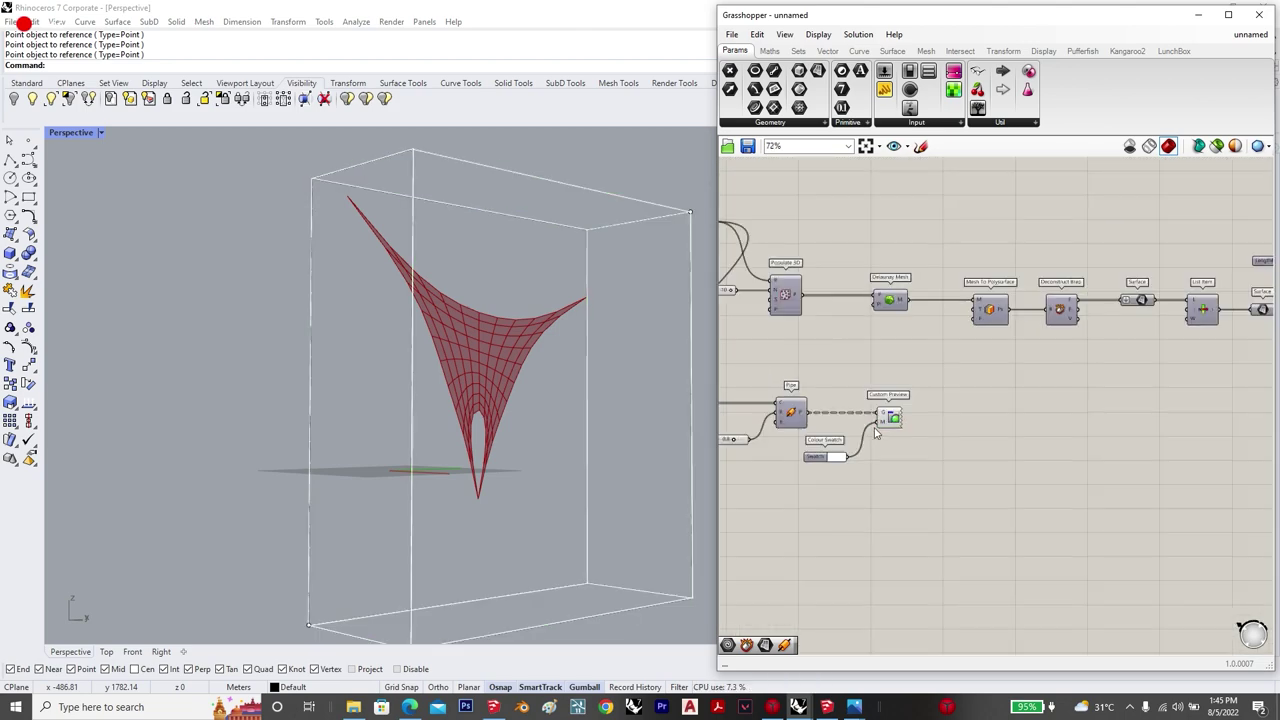
# Step: Add a Custom Preview component, connect the Geometry parameter to its G input and line it up with the parameter
pyautogui.scroll(3, 960, 443)
pyautogui.scroll(-1, 1050, 440)
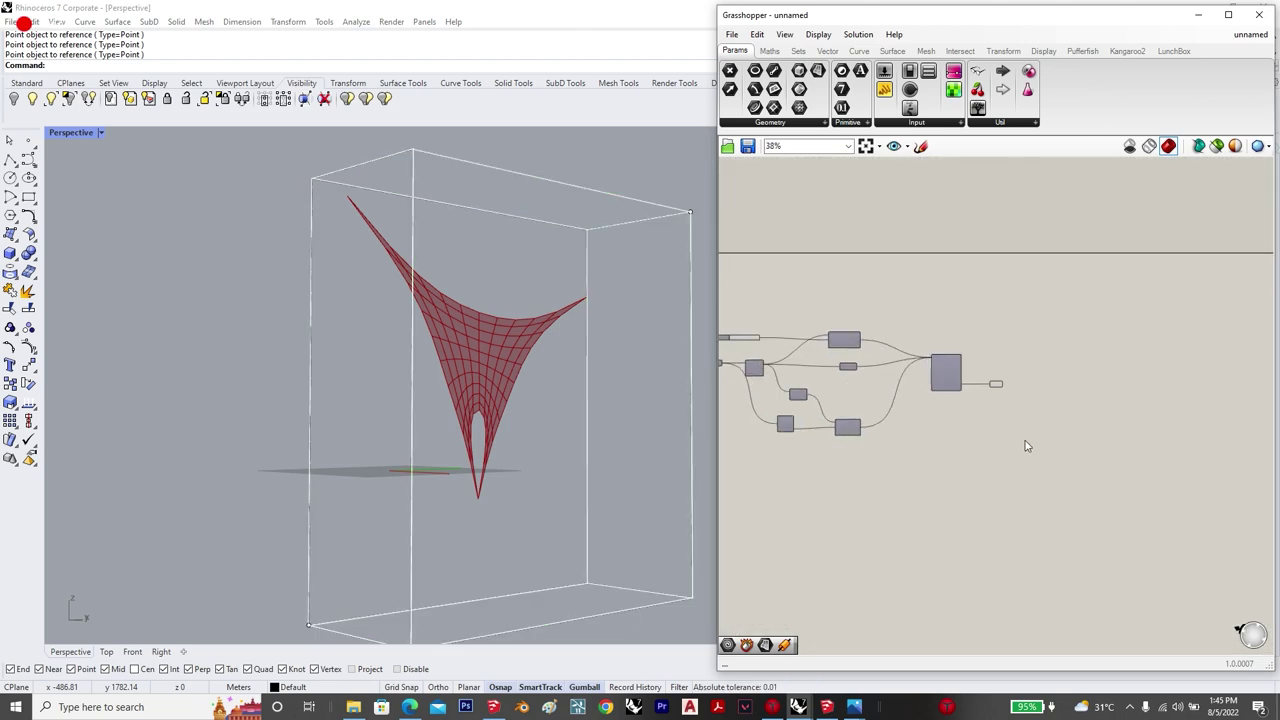
pyautogui.doubleClick(1069, 451)
pyautogui.write('custom')
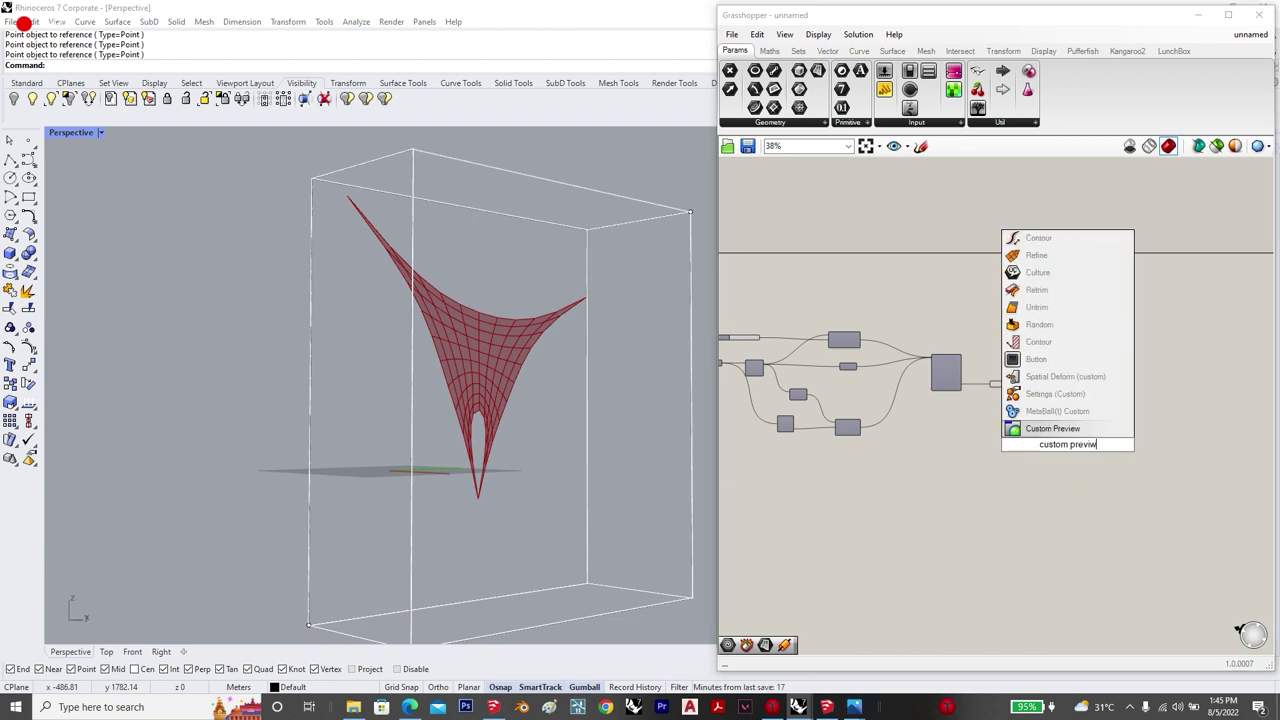
pyautogui.write(' previw')
pyautogui.press('Return')
pyautogui.scroll(3, 1088, 448)
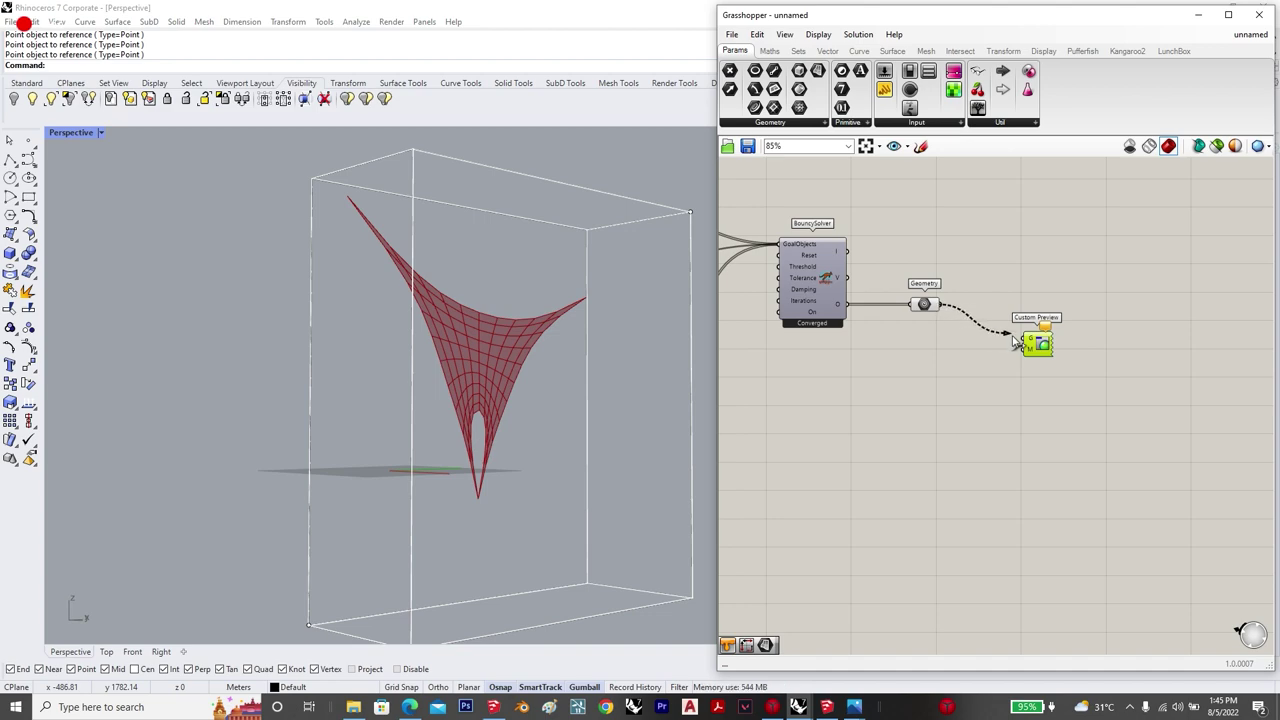
pyautogui.moveTo(1016, 342); pyautogui.dragTo(1038, 333)
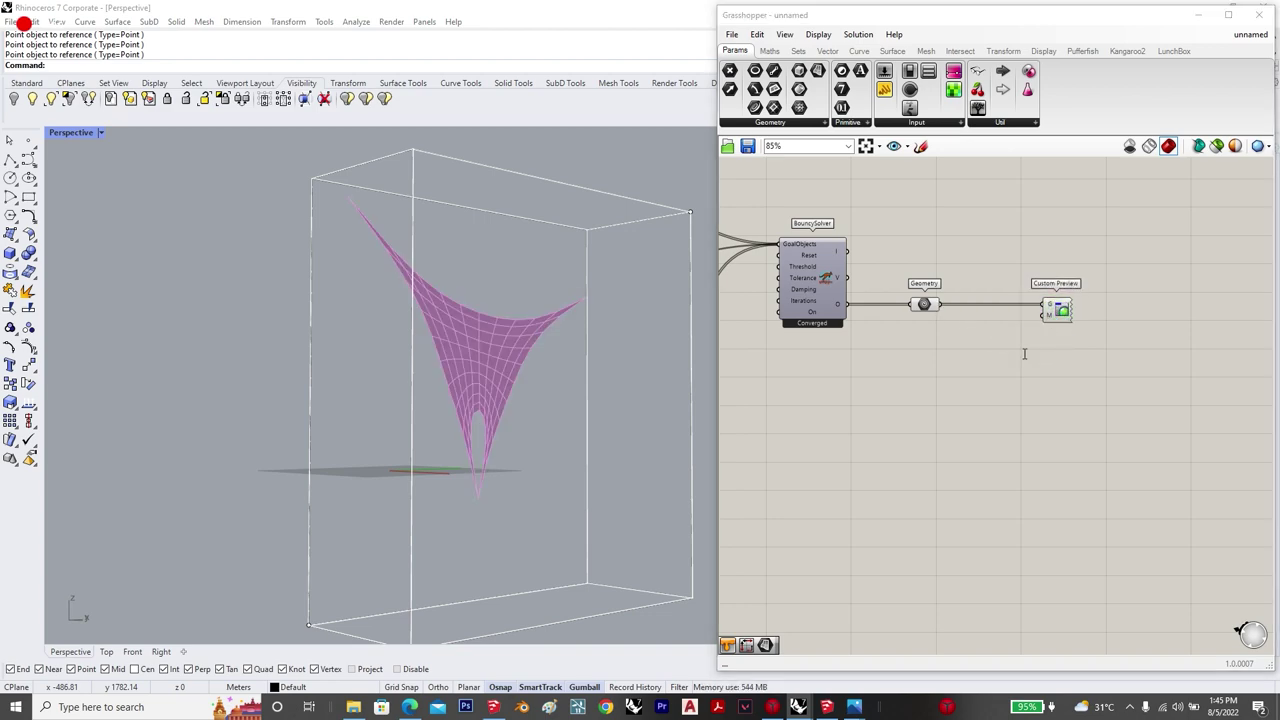
pyautogui.doubleClick(1026, 353)
pyautogui.write('color')
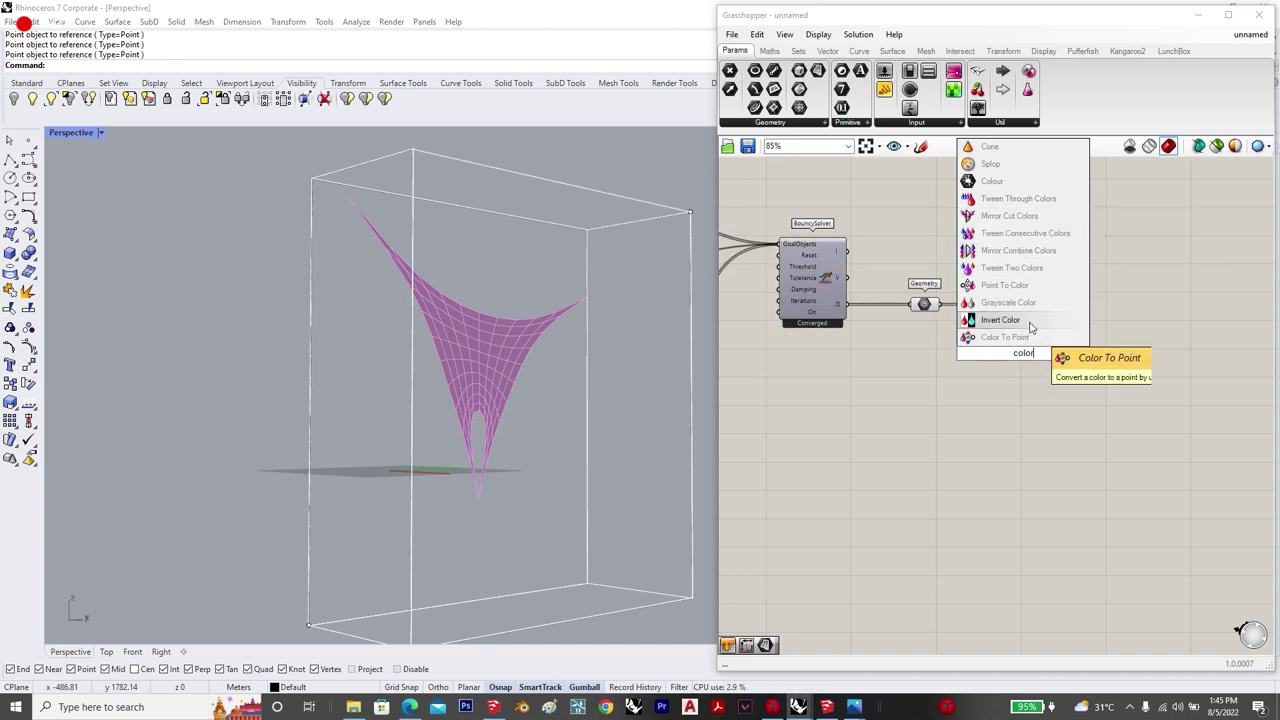
pyautogui.click(1065, 420)
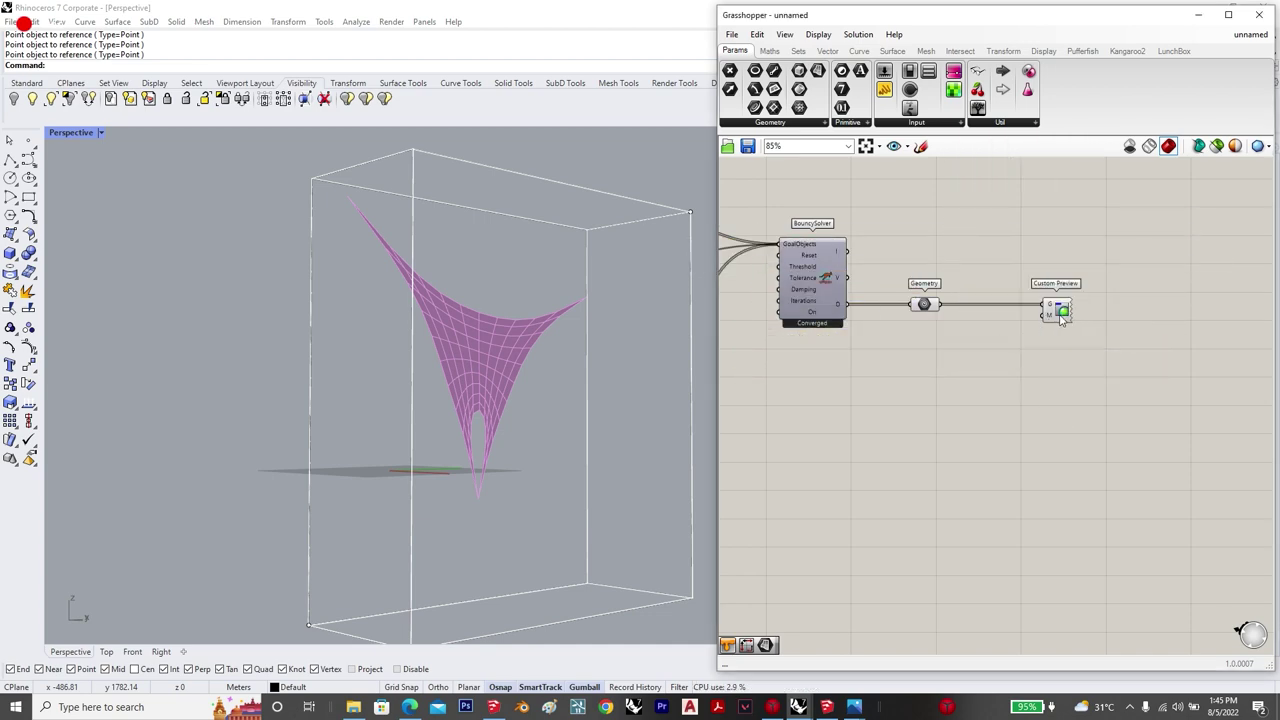
# Step: Examine the component chain from Mesh To Polysurface through Deconstruct Brep and List Item to Mesh Plane
pyautogui.scroll(-5, 1066, 332)
pyautogui.moveTo(769, 285); pyautogui.dragTo(817, 313, button='right')
pyautogui.scroll(4, 822, 328)
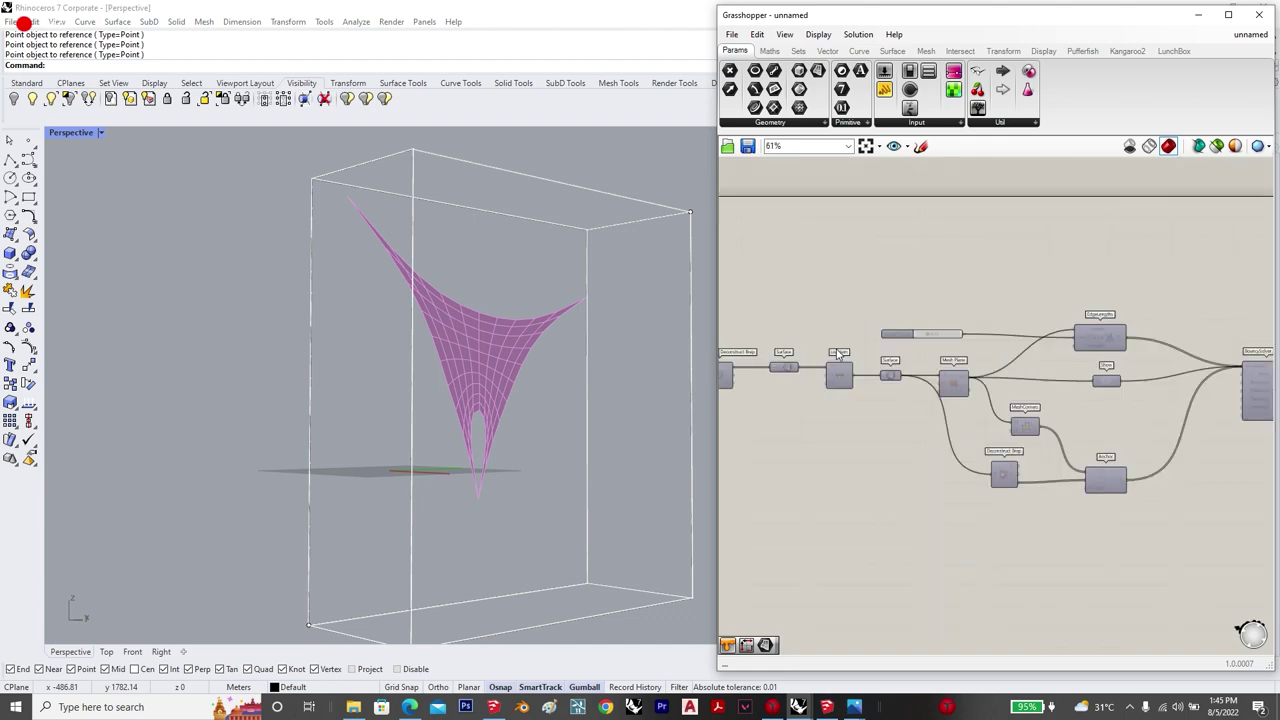
pyautogui.scroll(2, 812, 390)
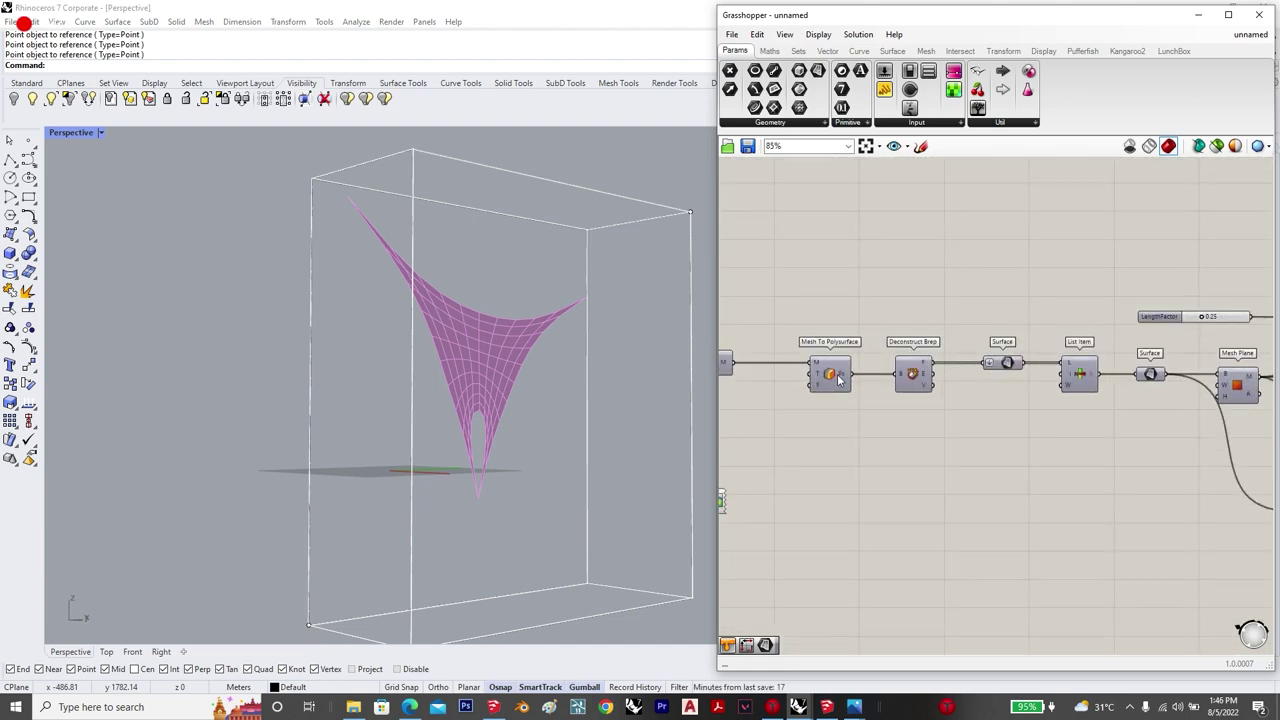
pyautogui.scroll(-2, 843, 377)
pyautogui.scroll(3, 878, 362)
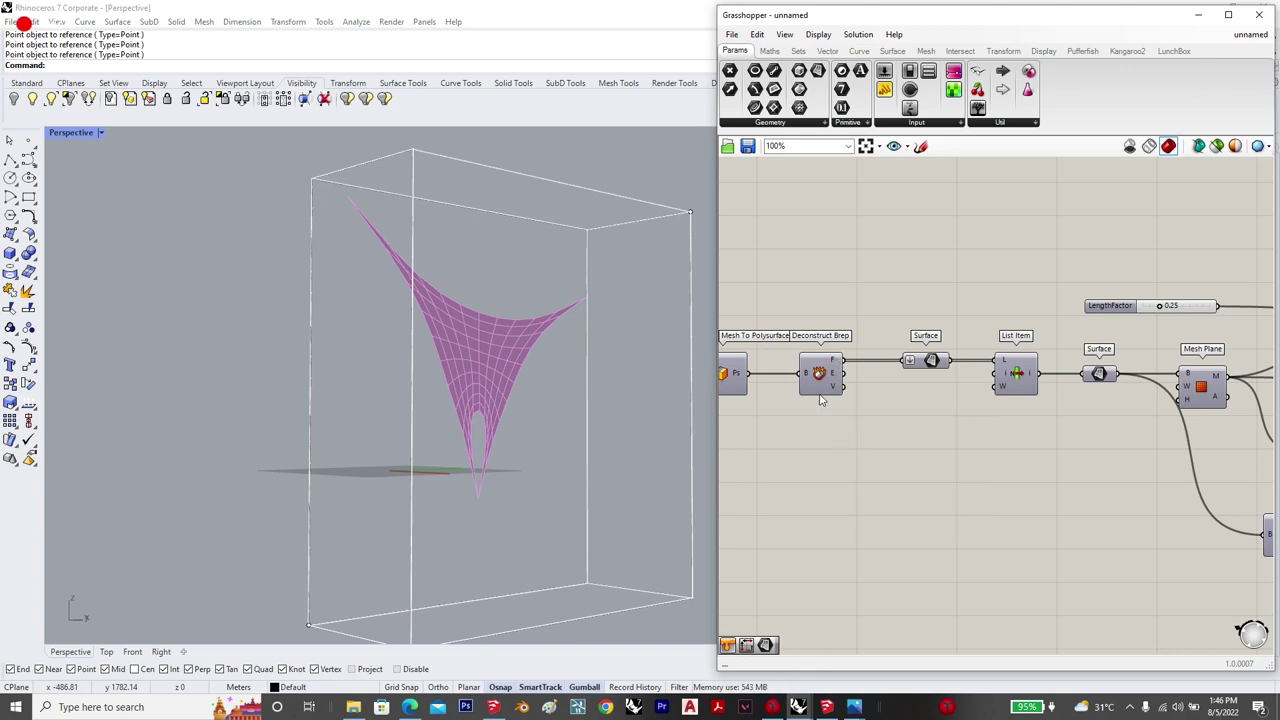
pyautogui.scroll(-5, 1012, 427)
pyautogui.scroll(2, 1013, 432)
# Step: Turn off the preview of the Geometry parameter between BouncySolver and Custom Preview
pyautogui.moveTo(1049, 423); pyautogui.dragTo(1016, 347)
pyautogui.middleClick(1038, 349)
pyautogui.click(1020, 470)
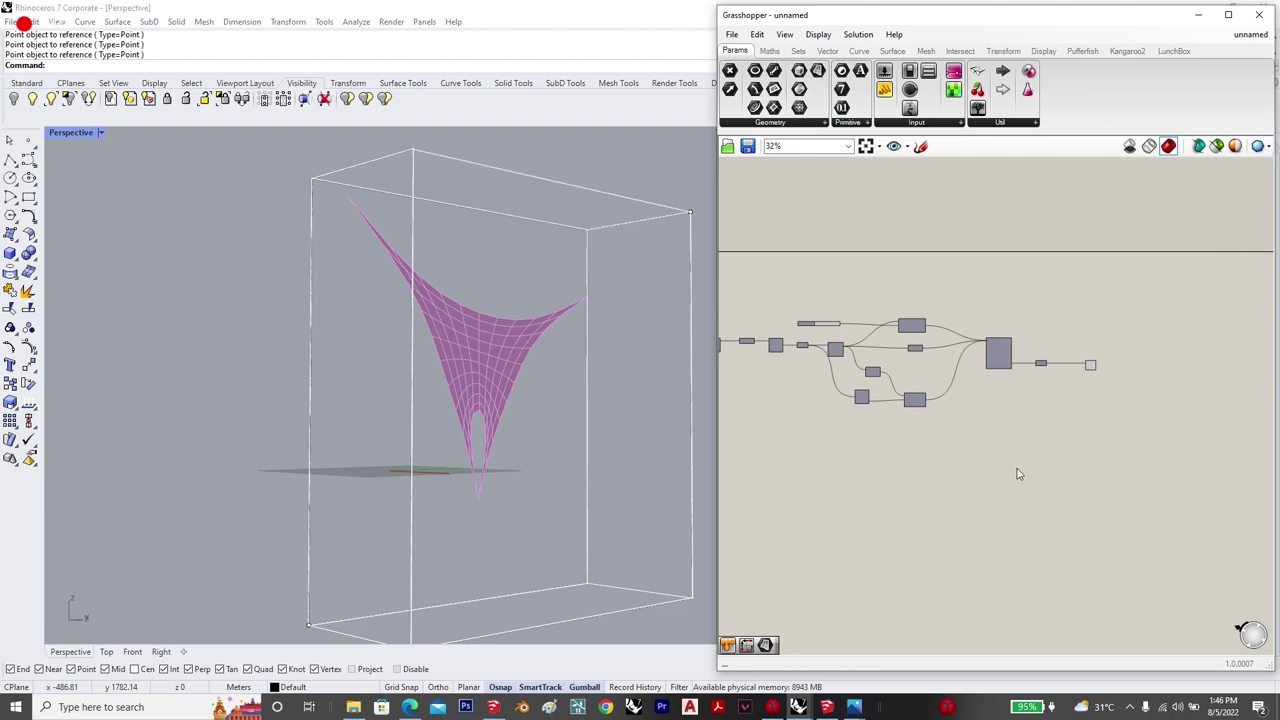
# Step: Duplicate the chain from List Item to the Geometry parameter and place the copy below the original
pyautogui.moveTo(1040, 458); pyautogui.dragTo(792, 302)
pyautogui.scroll(5, 775, 335)
pyautogui.scroll(-4, 810, 364)
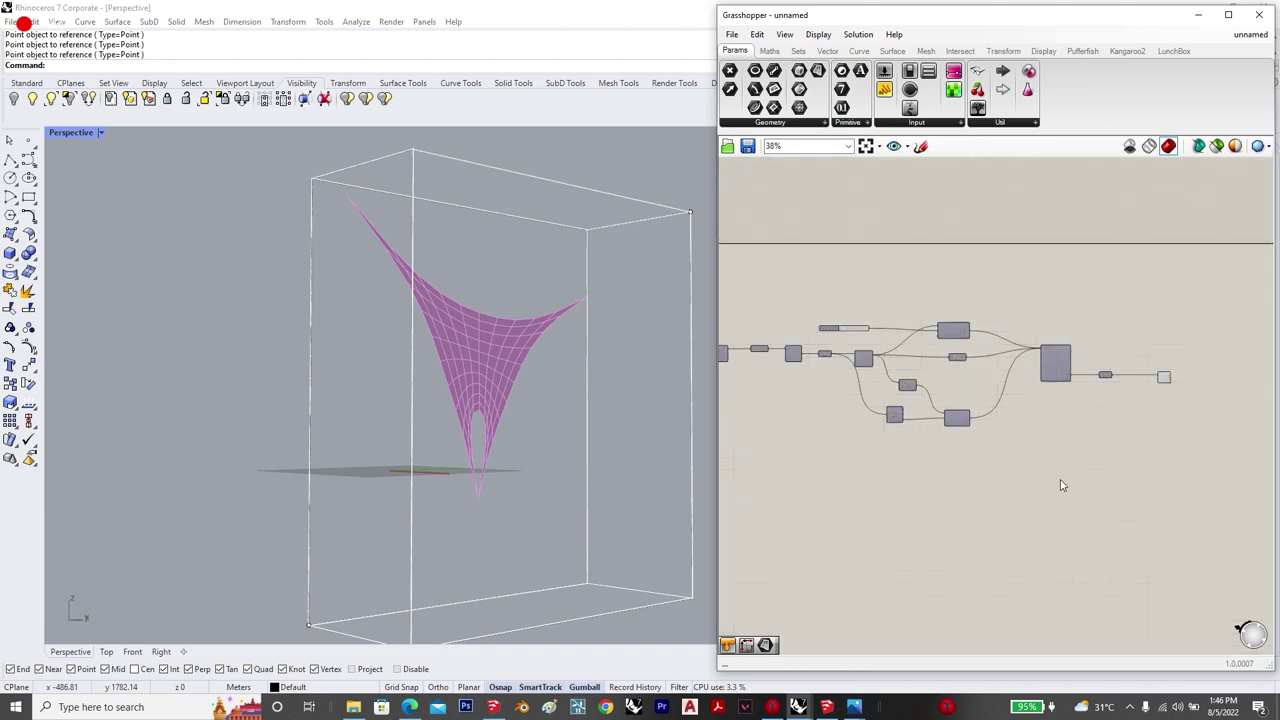
pyautogui.moveTo(1120, 458); pyautogui.dragTo(792, 288)
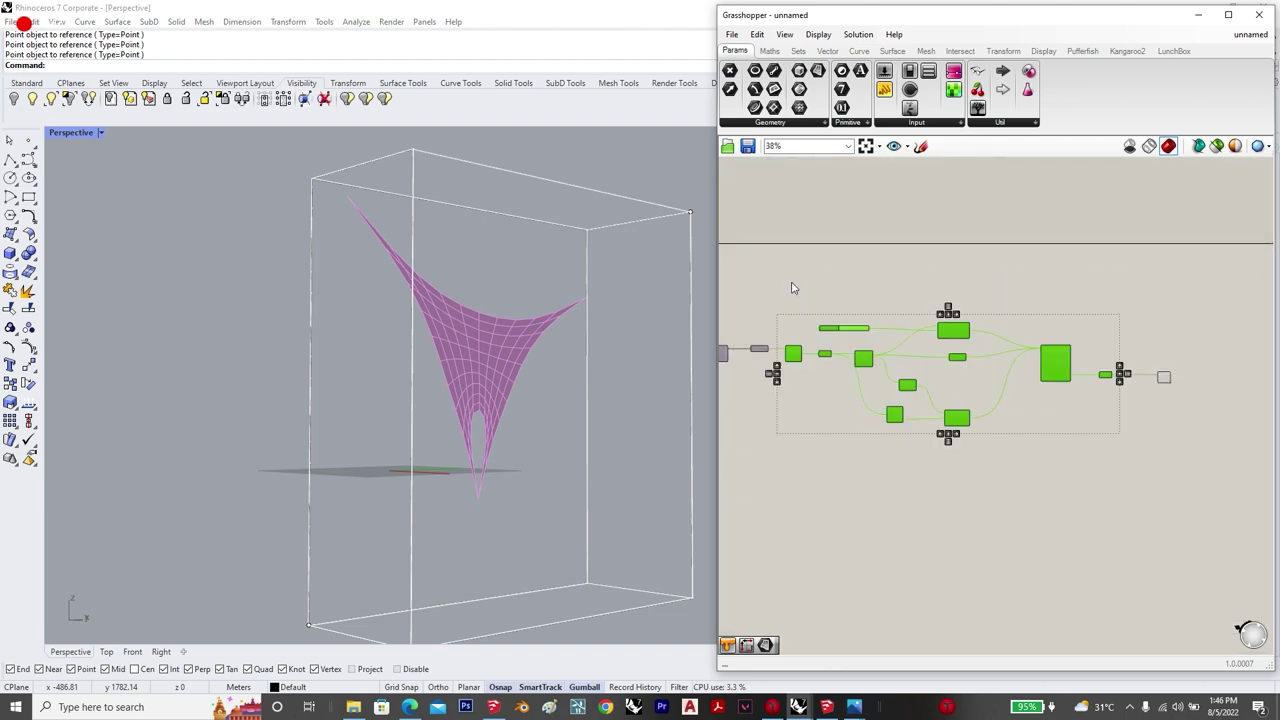
pyautogui.hotkey('ctrl', 'v')
pyautogui.keyDown('alt'); pyautogui.moveTo(794, 358); pyautogui.dragTo(810, 528); pyautogui.keyUp('alt')
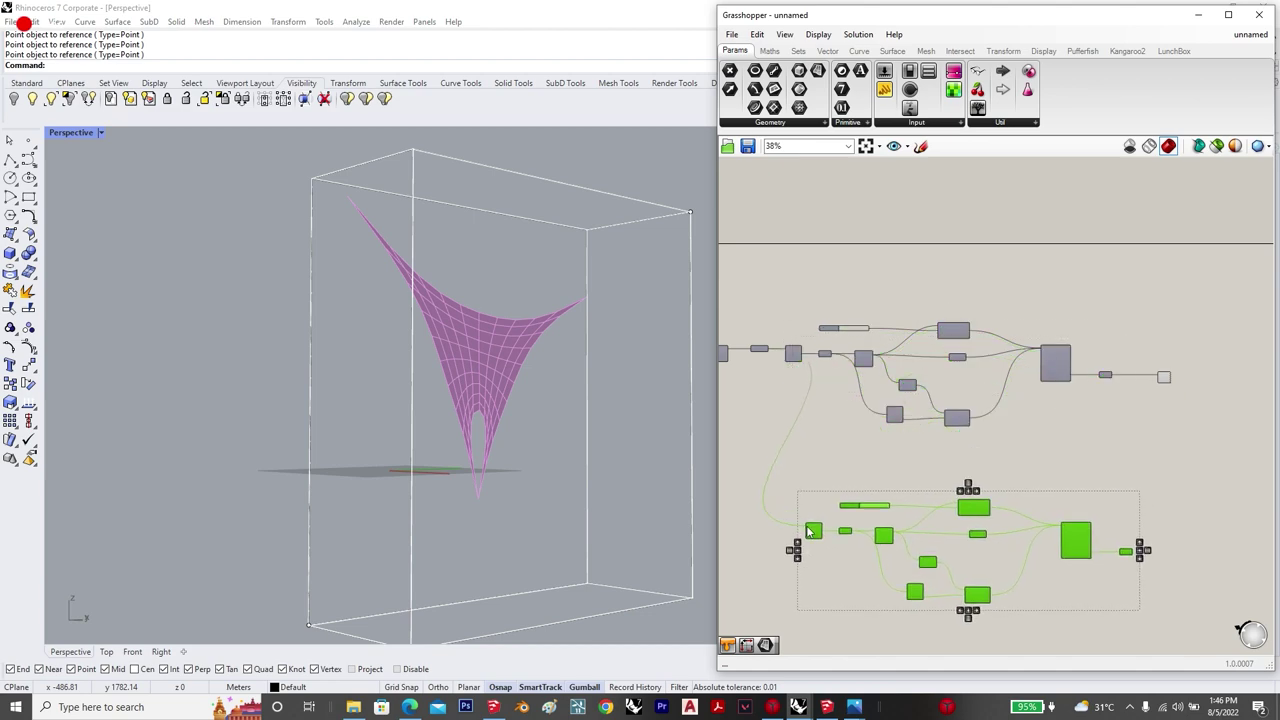
# Step: Group the original chain from List Item to the Geometry parameter and give the group a blob outline
pyautogui.moveTo(1116, 445); pyautogui.dragTo(764, 286)
pyautogui.middleClick(824, 324)
pyautogui.click(850, 296)
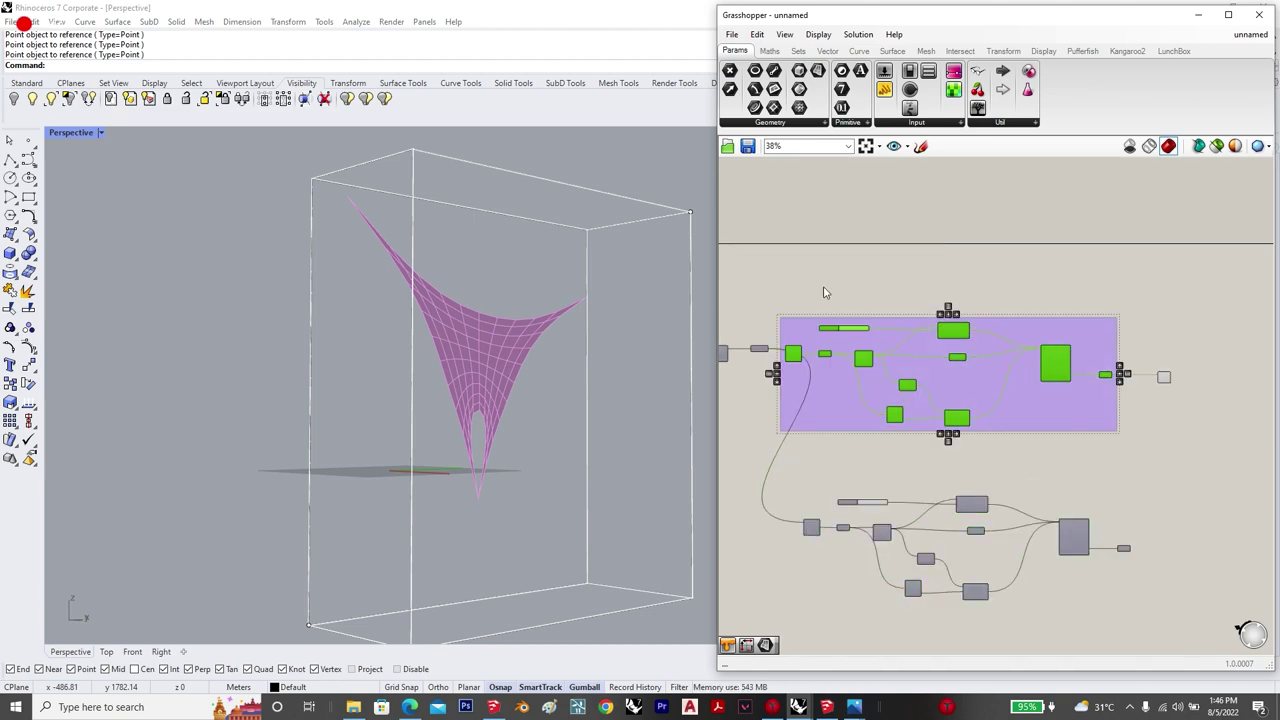
pyautogui.scroll(3, 1027, 399)
pyautogui.click(1116, 403)
pyautogui.rightClick(1116, 403)
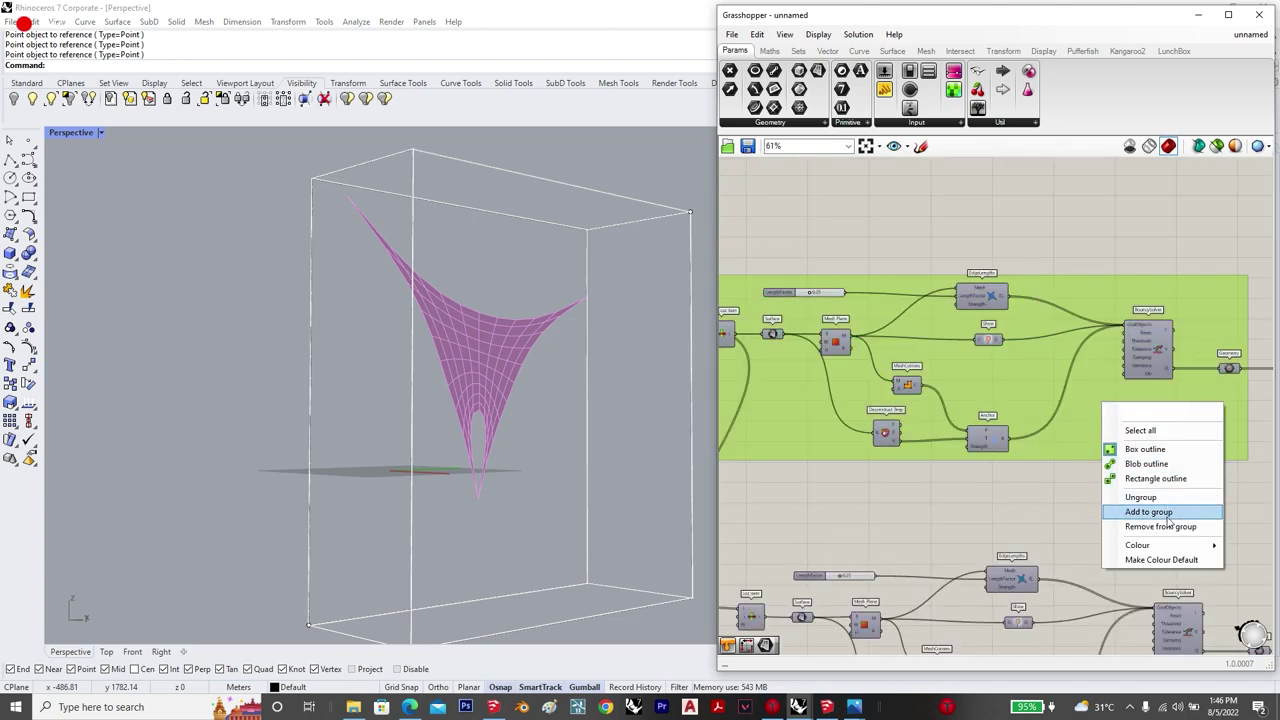
pyautogui.click(1146, 464)
pyautogui.click(997, 443)
# Step: Delete the ungrouped copy of the chain below the group
pyautogui.scroll(-2, 997, 443)
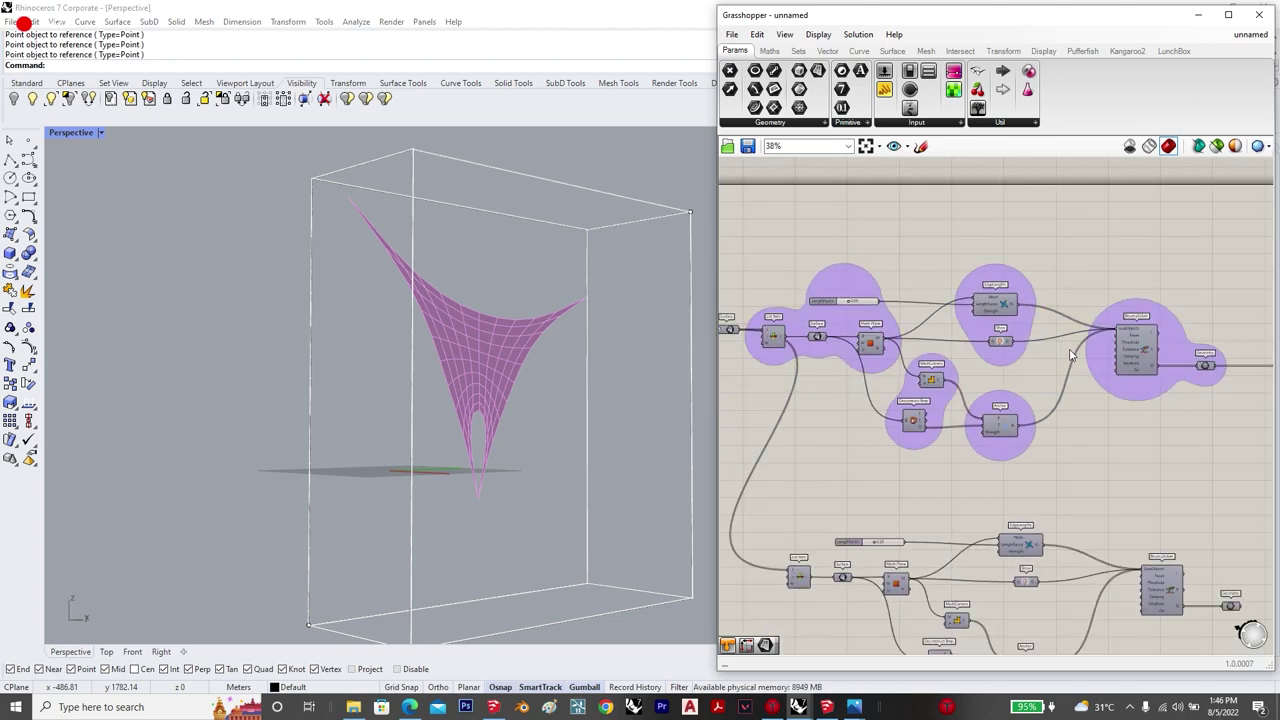
pyautogui.moveTo(832, 456); pyautogui.dragTo(1255, 620)
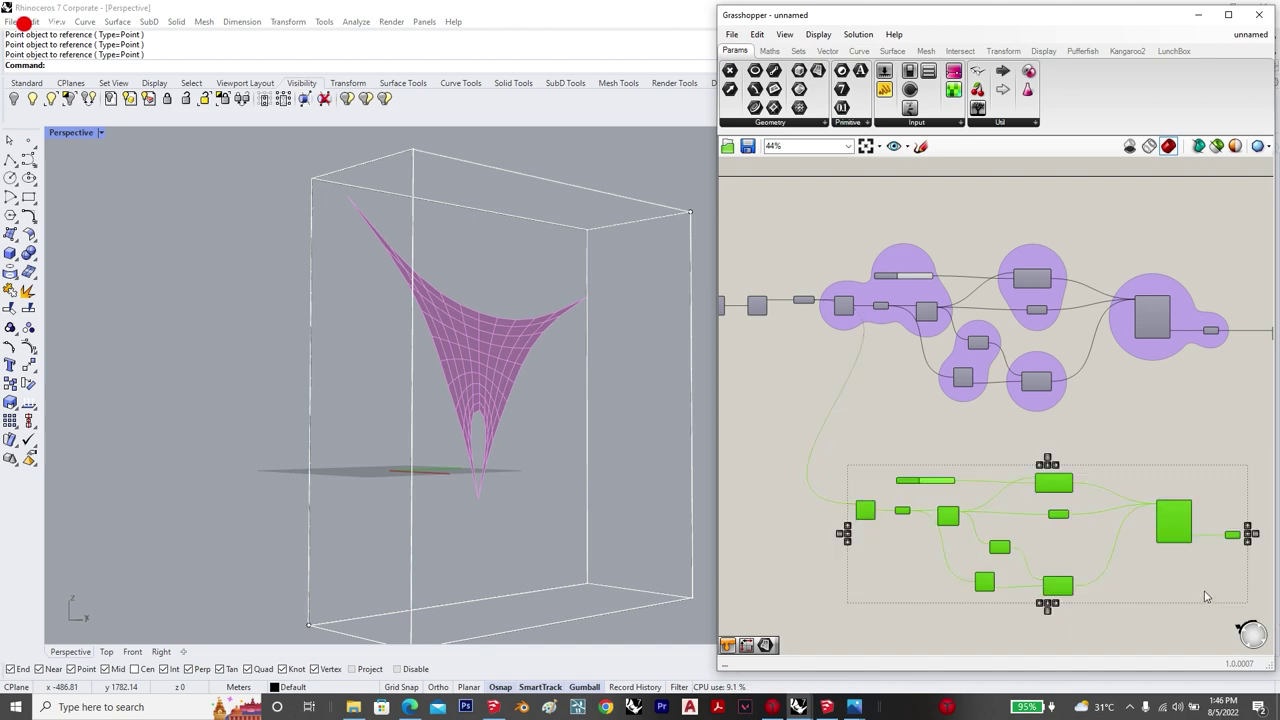
pyautogui.press('Delete')
# Step: Duplicate the grouped chain together with its Custom Preview and place the copy below the original
pyautogui.moveTo(1206, 449); pyautogui.dragTo(897, 290)
pyautogui.scroll(-2, 980, 457)
pyautogui.scroll(-1, 1170, 452)
pyautogui.moveTo(1172, 455); pyautogui.dragTo(870, 306)
pyautogui.hotkey('ctrl', 'v')
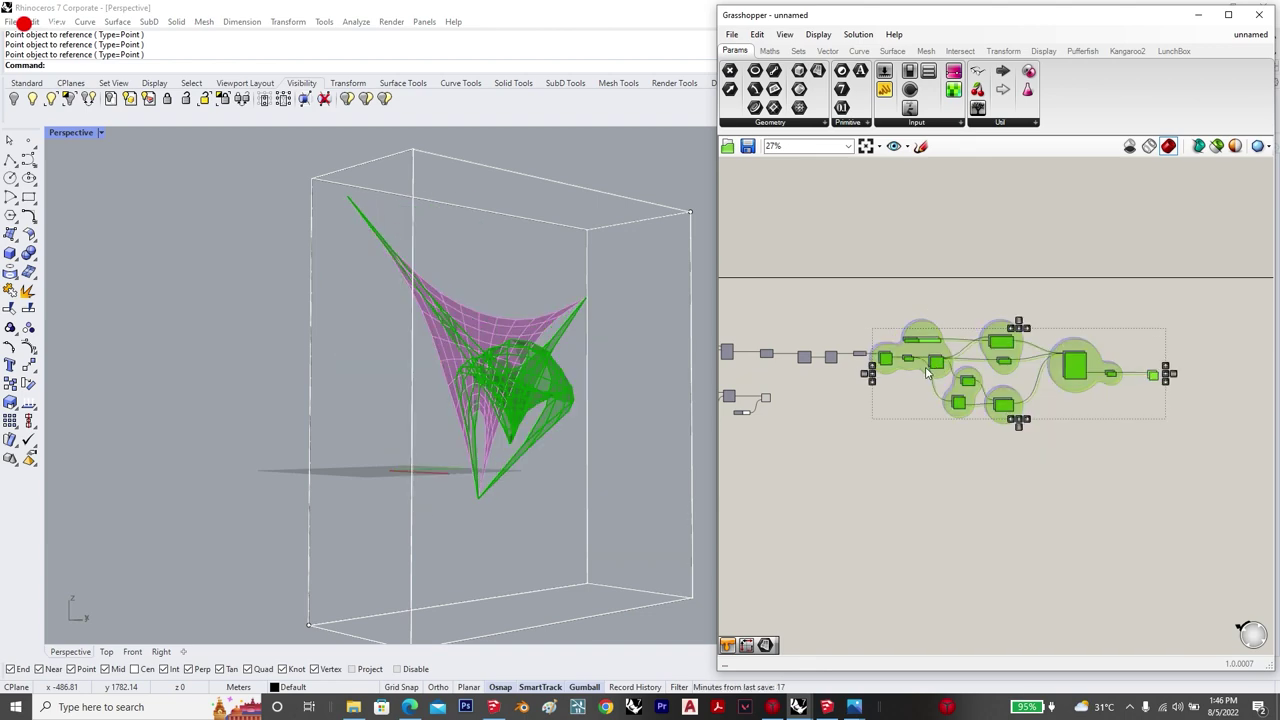
pyautogui.keyDown('alt'); pyautogui.moveTo(886, 363); pyautogui.dragTo(886, 490); pyautogui.keyUp('alt')
# Step: Add a number slider with value 1 and connect it to the index input i of the lower List Item
pyautogui.scroll(4, 884, 488)
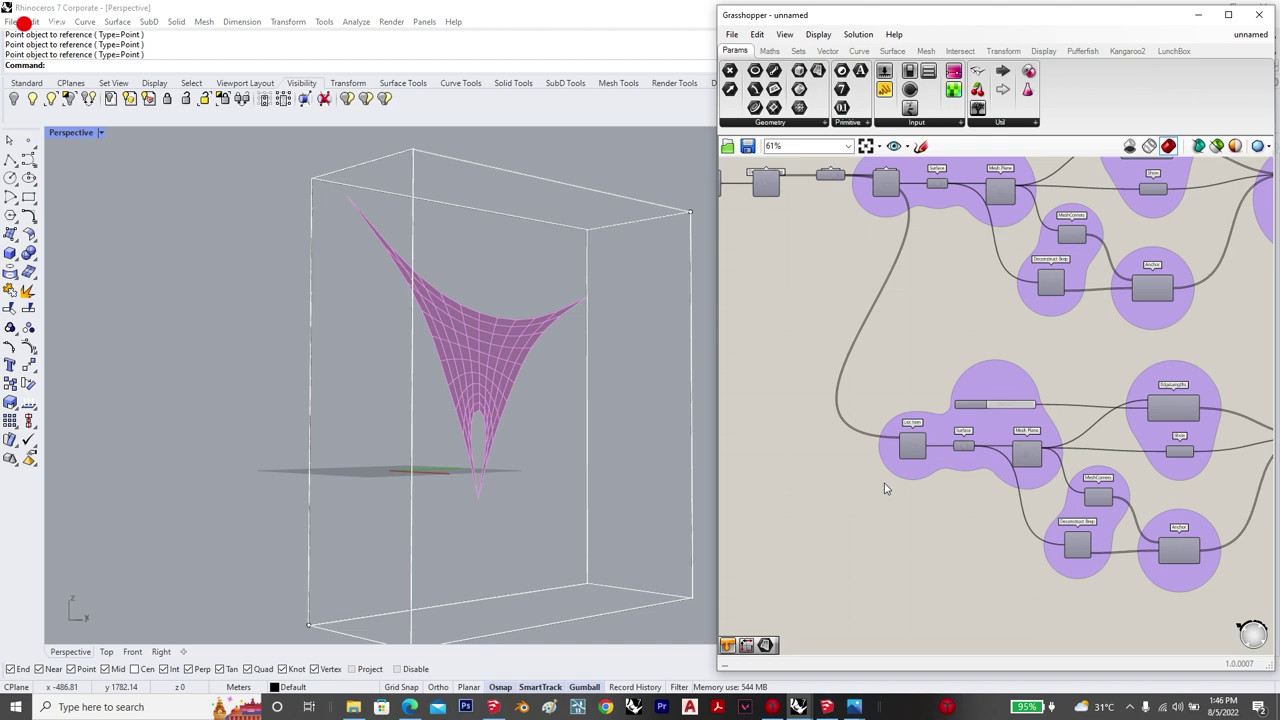
pyautogui.doubleClick(842, 447)
pyautogui.write('1')
pyautogui.press('Return')
pyautogui.scroll(1, 916, 447)
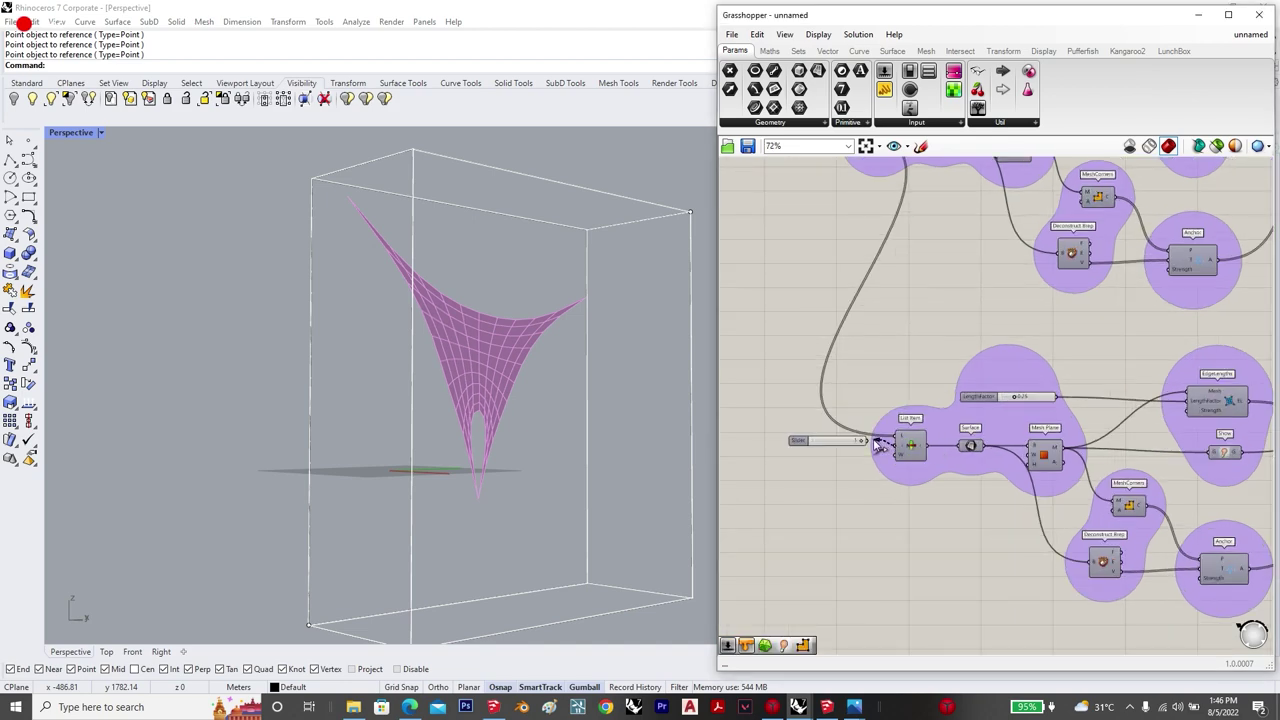
pyautogui.moveTo(877, 445); pyautogui.dragTo(898, 441)
# Step: Duplicate the second chain together with its index slider and Custom Preview, and place the copy below as a third chain
pyautogui.scroll(-7, 838, 445)
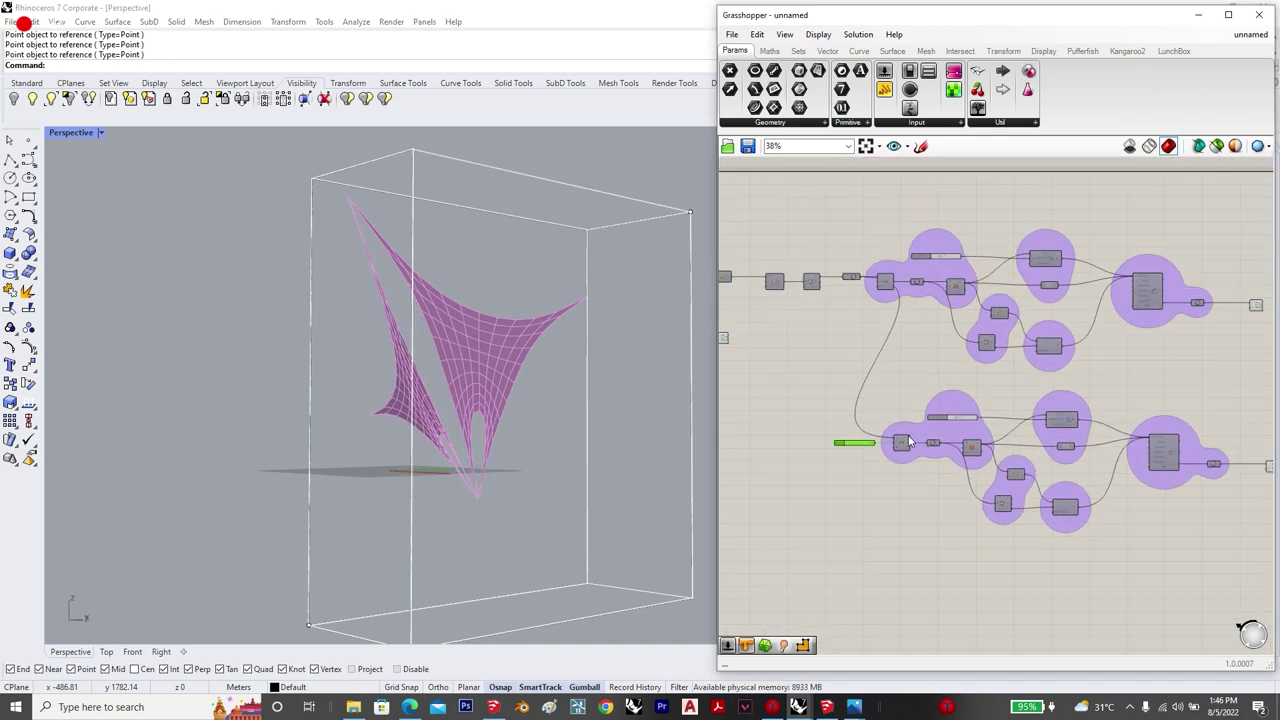
pyautogui.moveTo(1150, 511); pyautogui.dragTo(846, 410)
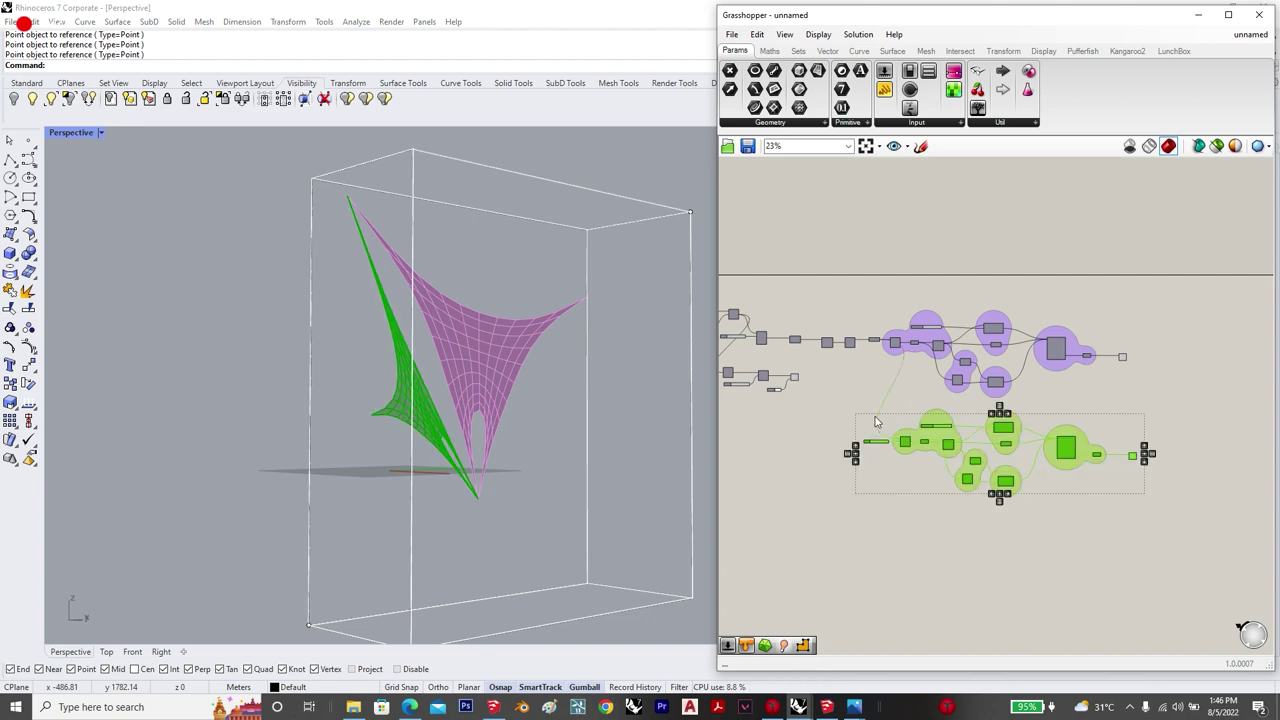
pyautogui.keyDown('alt'); pyautogui.moveTo(1070, 447); pyautogui.dragTo(1068, 534); pyautogui.keyUp('alt')
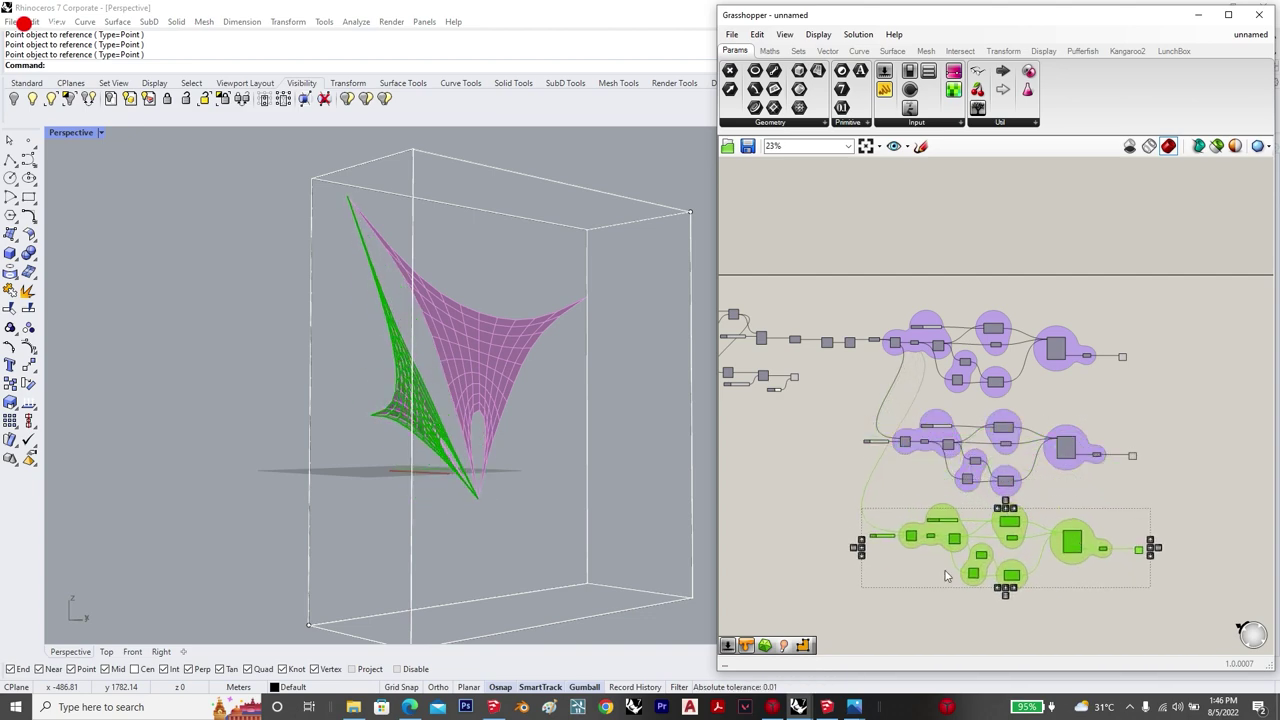
pyautogui.click(848, 562)
# Step: Replace the third chain's index slider with a new number slider of value 2 connected to the List Item index input
pyautogui.scroll(6, 873, 535)
pyautogui.doubleClick(873, 532)
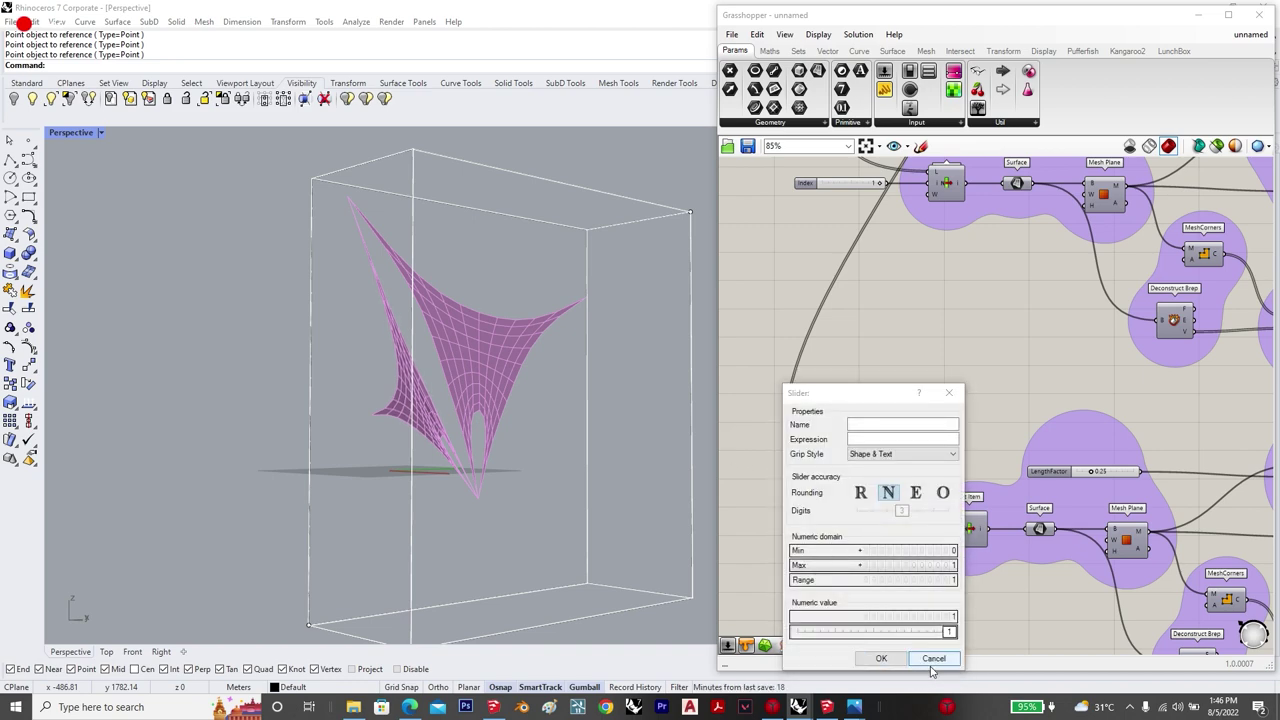
pyautogui.click(933, 660)
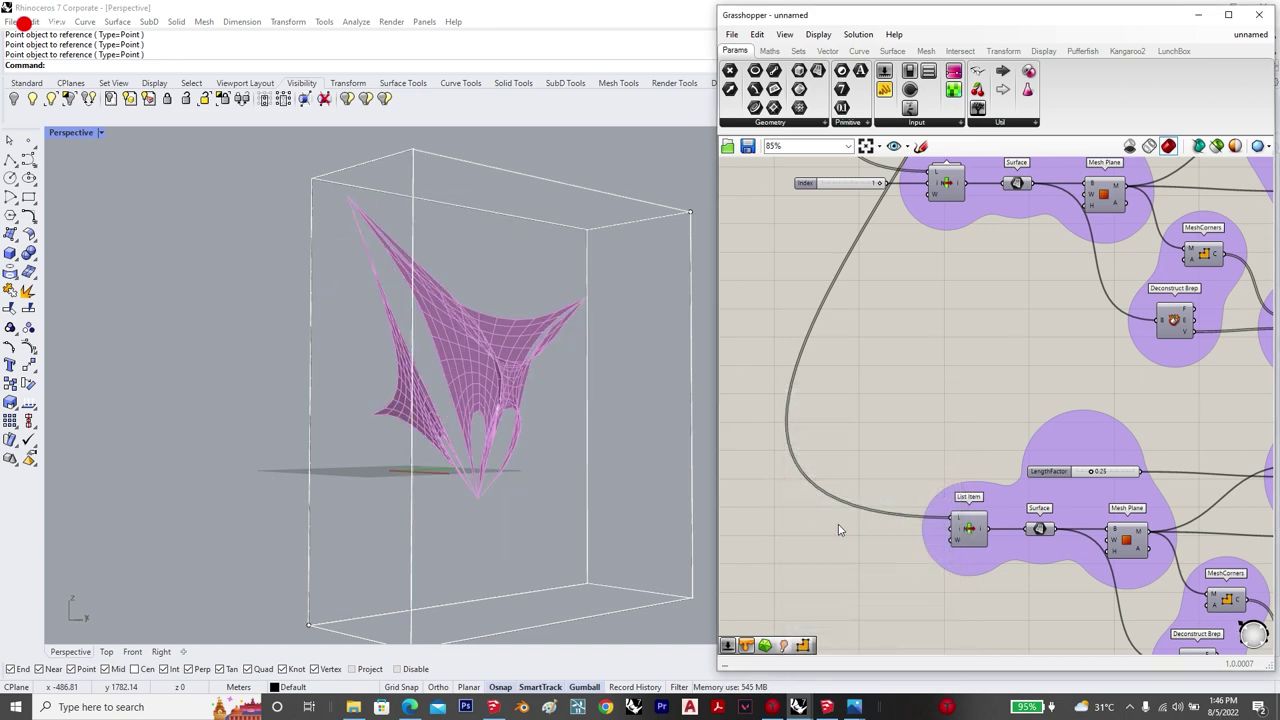
pyautogui.doubleClick(829, 529)
pyautogui.write('2')
pyautogui.press('Return')
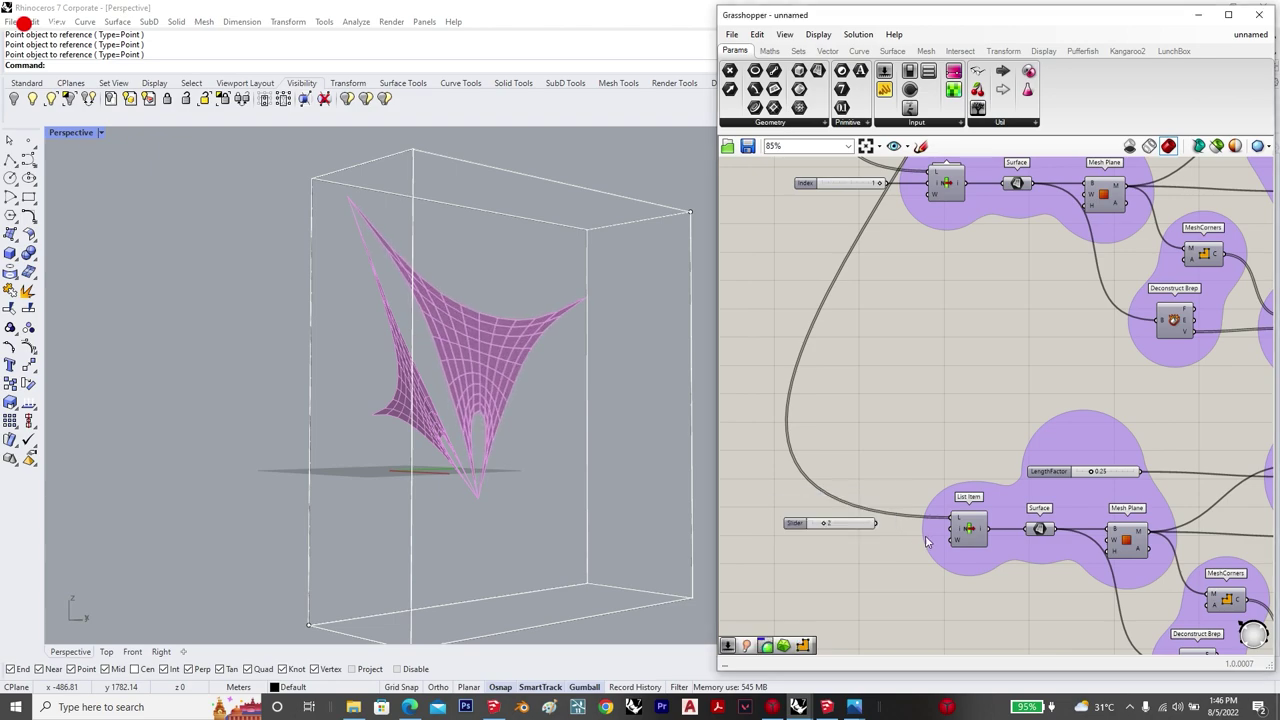
# Step: Duplicate the third chain with its slider below it as a fourth chain and set the copy's index to 3
pyautogui.scroll(-6, 880, 490)
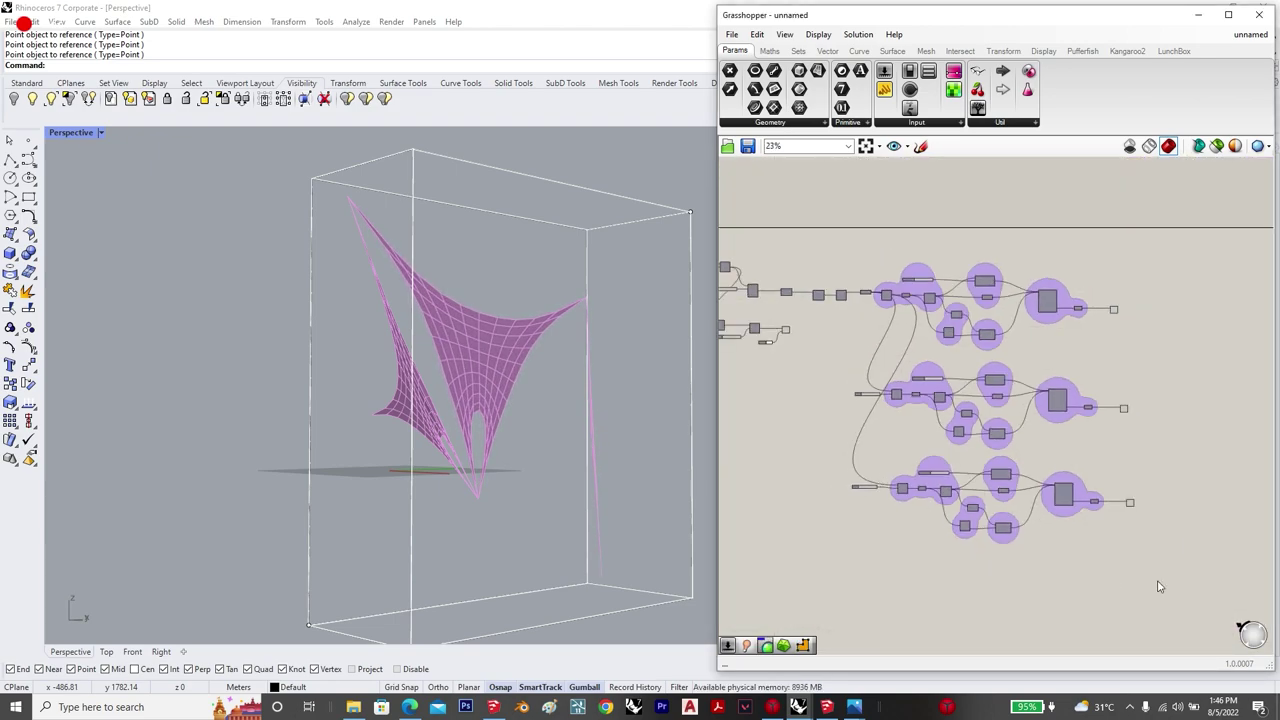
pyautogui.moveTo(1185, 582); pyautogui.dragTo(838, 466)
pyautogui.hotkey('ctrl', 'c')
pyautogui.hotkey('ctrl', 'v')
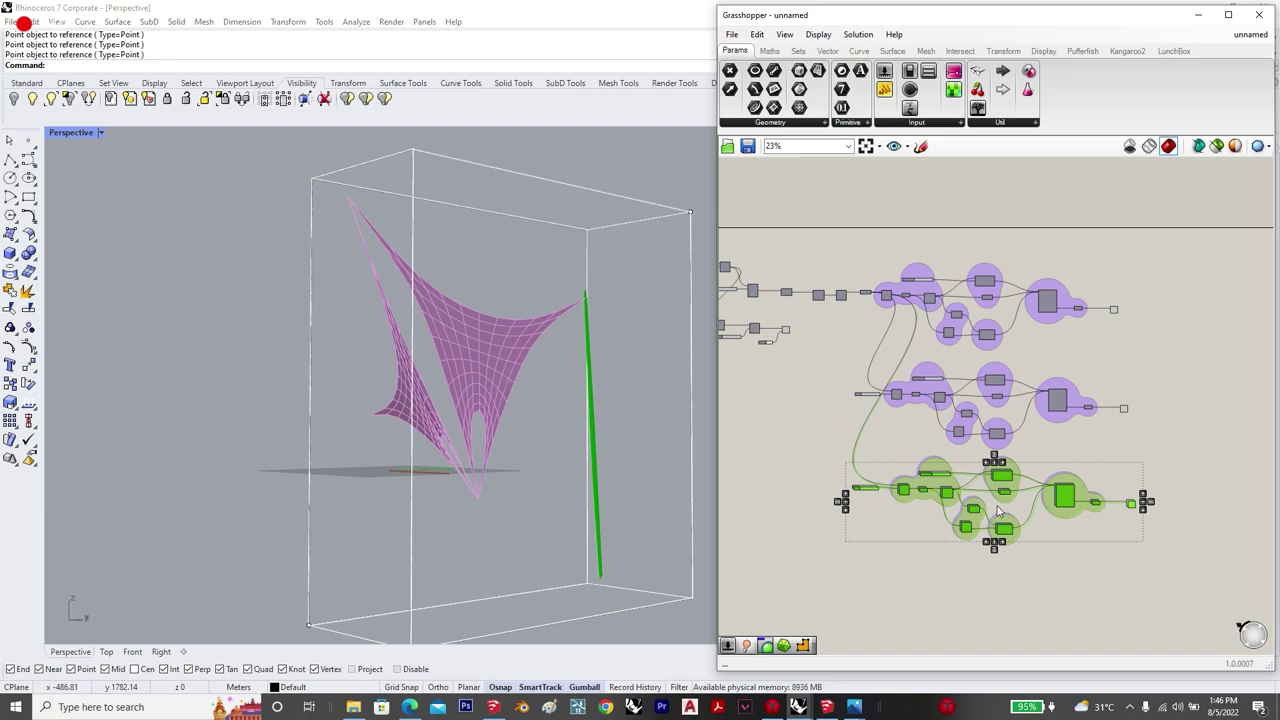
pyautogui.moveTo(1070, 500); pyautogui.dragTo(1072, 612)
pyautogui.click(846, 620)
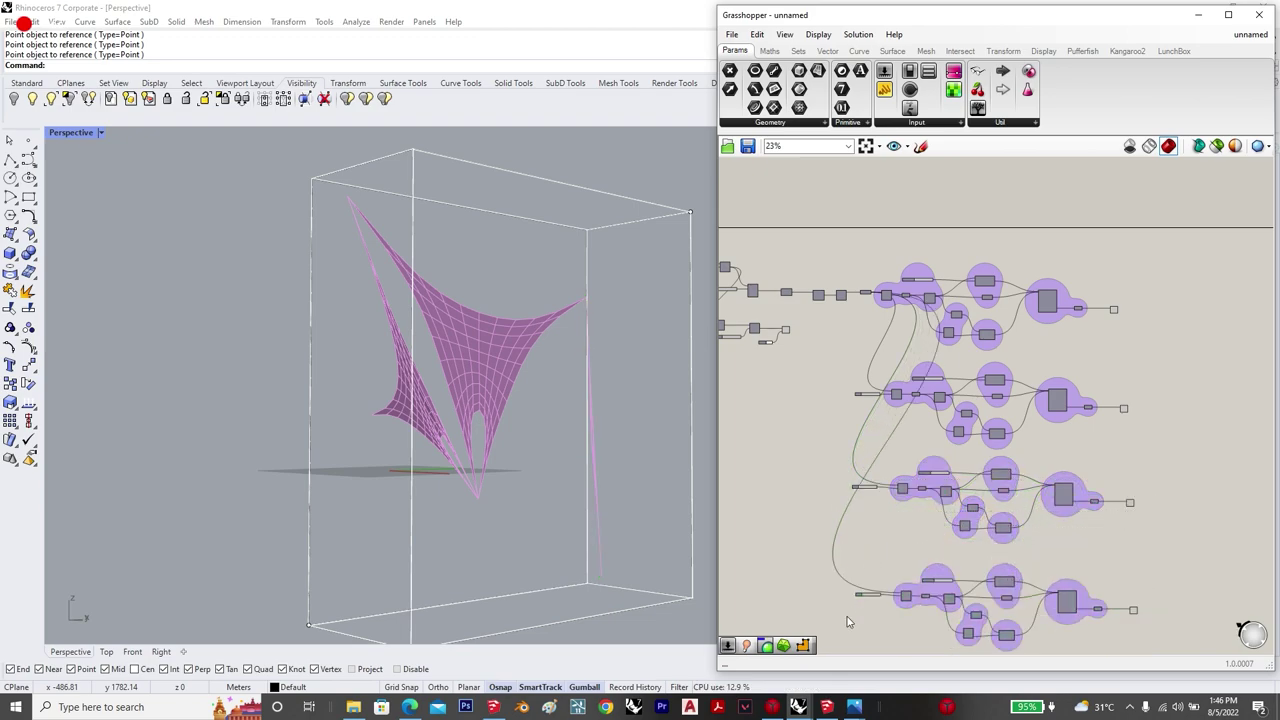
pyautogui.scroll(6, 886, 587)
pyautogui.scroll(1, 886, 587)
pyautogui.click(910, 566)
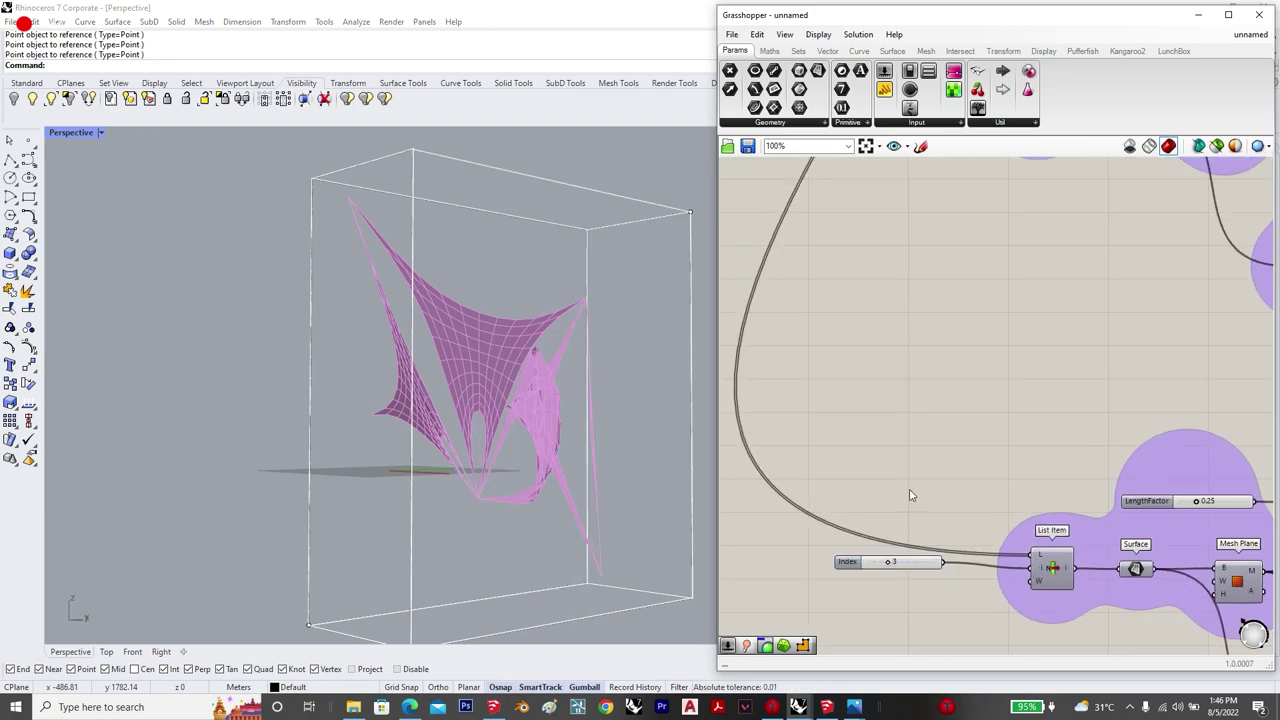
# Step: Duplicate the fourth chain with its slider and place the copy below as a fifth chain
pyautogui.scroll(-8, 910, 495)
pyautogui.moveTo(1008, 563); pyautogui.dragTo(829, 486)
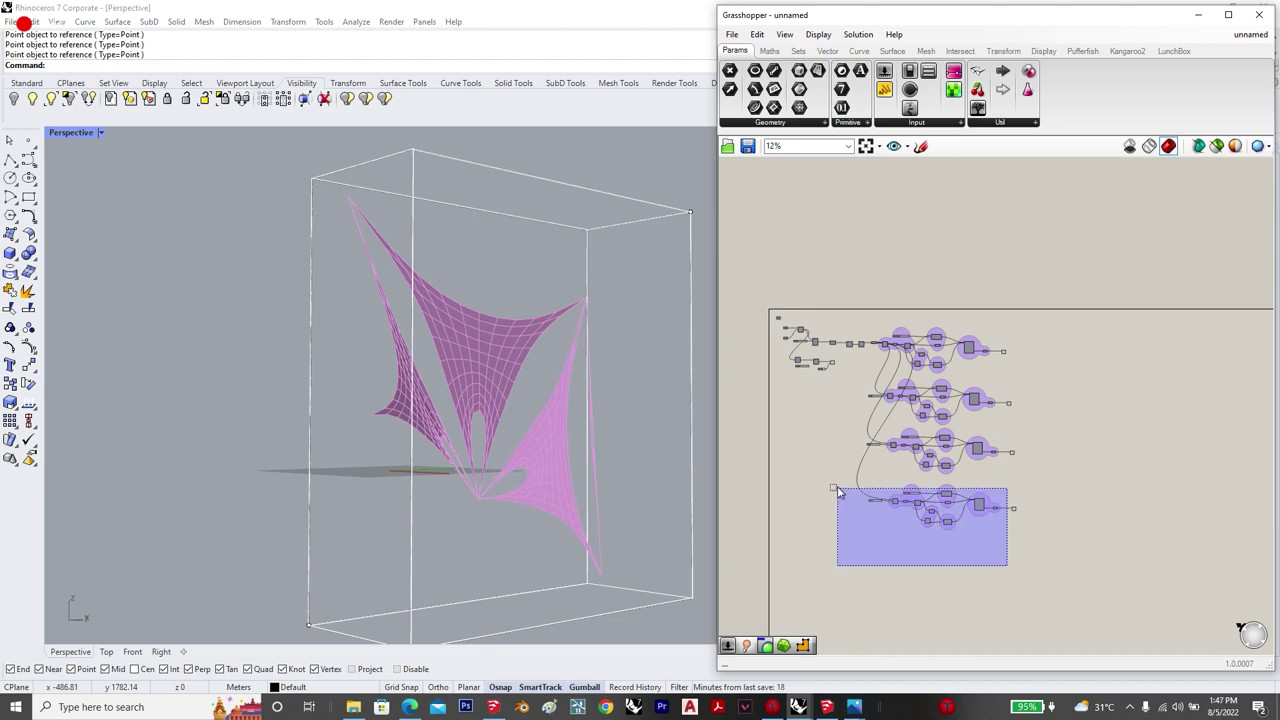
pyautogui.moveTo(1063, 557); pyautogui.dragTo(872, 562)
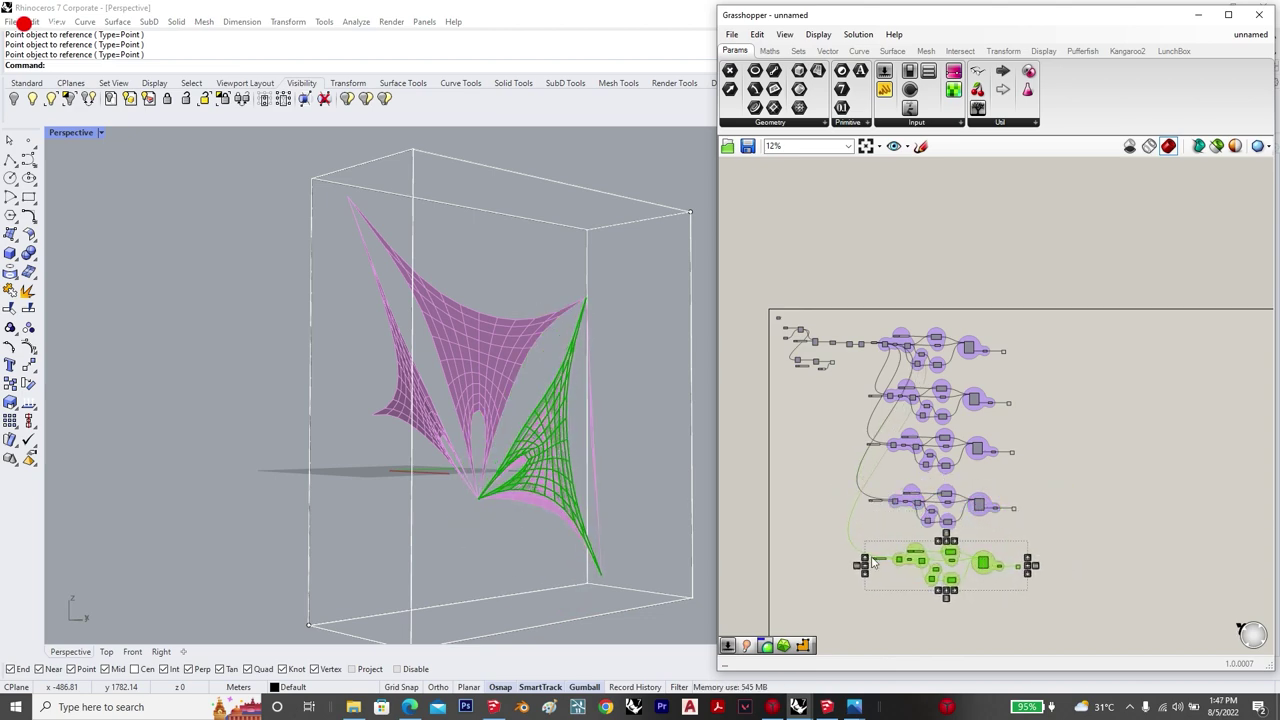
pyautogui.scroll(7, 879, 541)
pyautogui.doubleClick(879, 541)
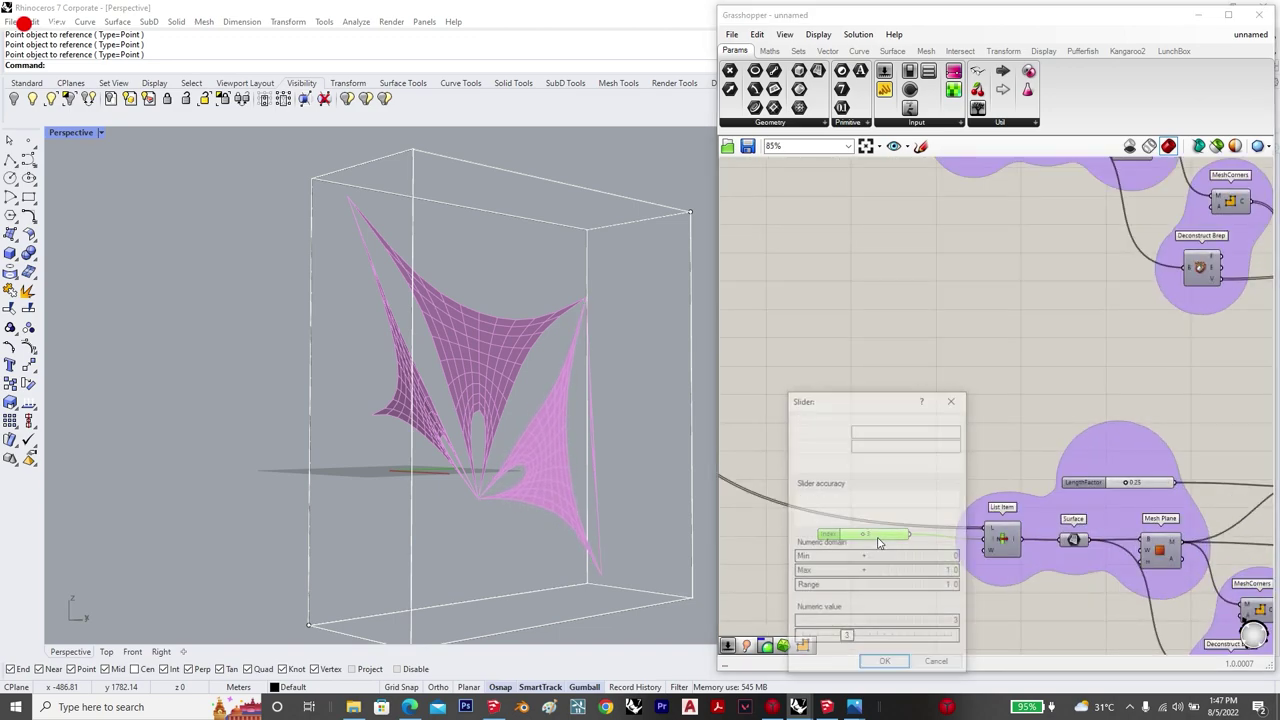
pyautogui.click(951, 402)
pyautogui.click(916, 488)
pyautogui.doubleClick(881, 537)
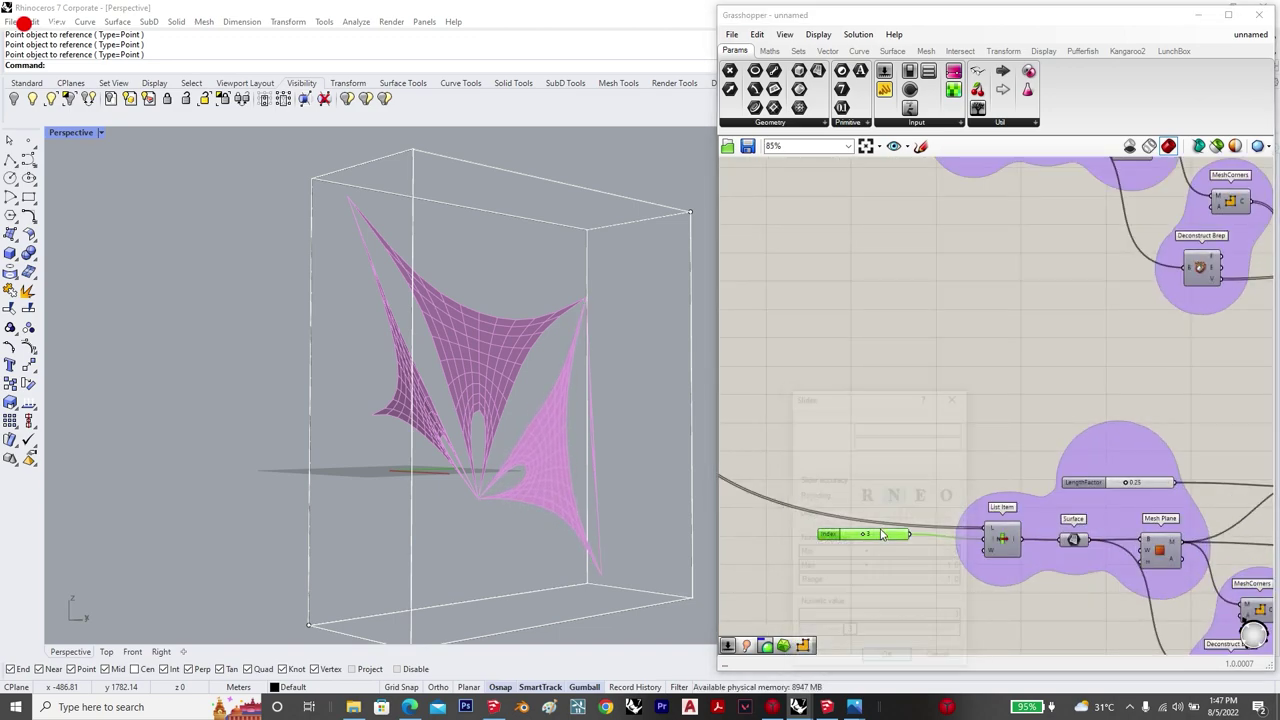
pyautogui.click(951, 402)
pyautogui.click(886, 468)
# Step: Set the fifth chain's index slider to 4
pyautogui.scroll(-4, 886, 469)
pyautogui.scroll(6, 853, 501)
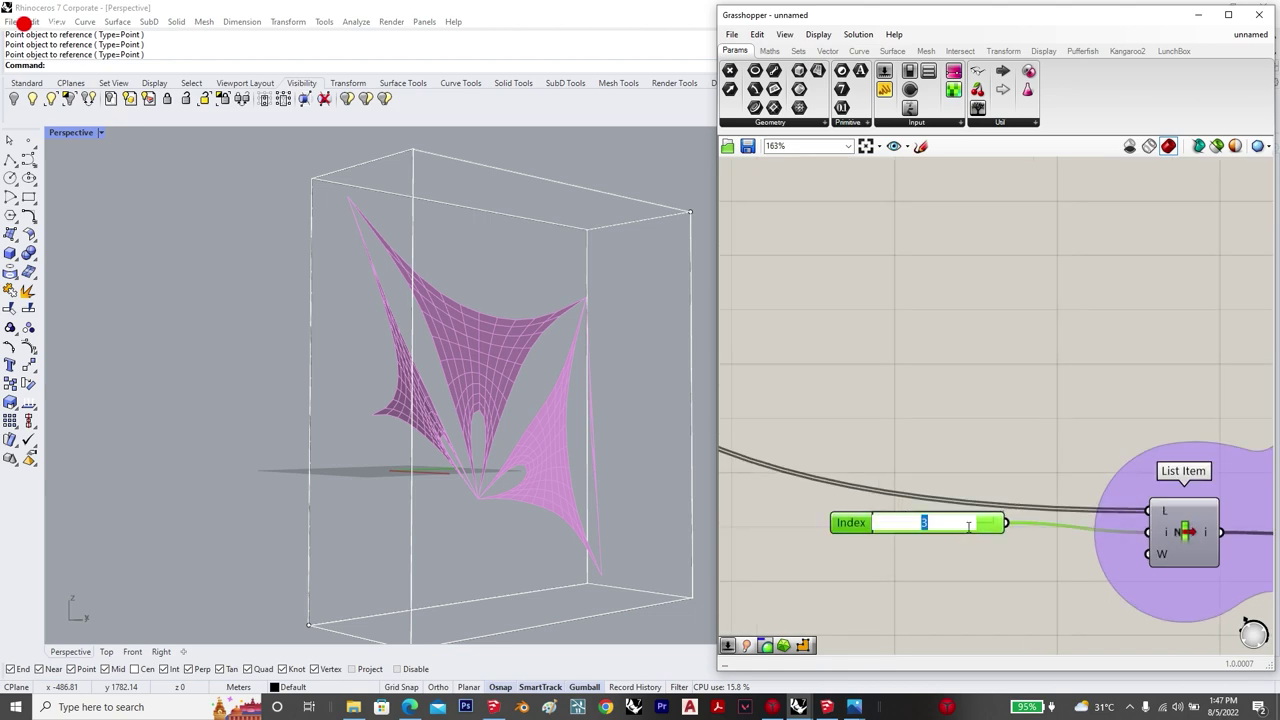
pyautogui.scroll(-7, 983, 443)
# Step: Duplicate the fifth chain with its slider below it as a sixth chain and set the copy's index to 5
pyautogui.moveTo(1226, 553); pyautogui.dragTo(893, 457)
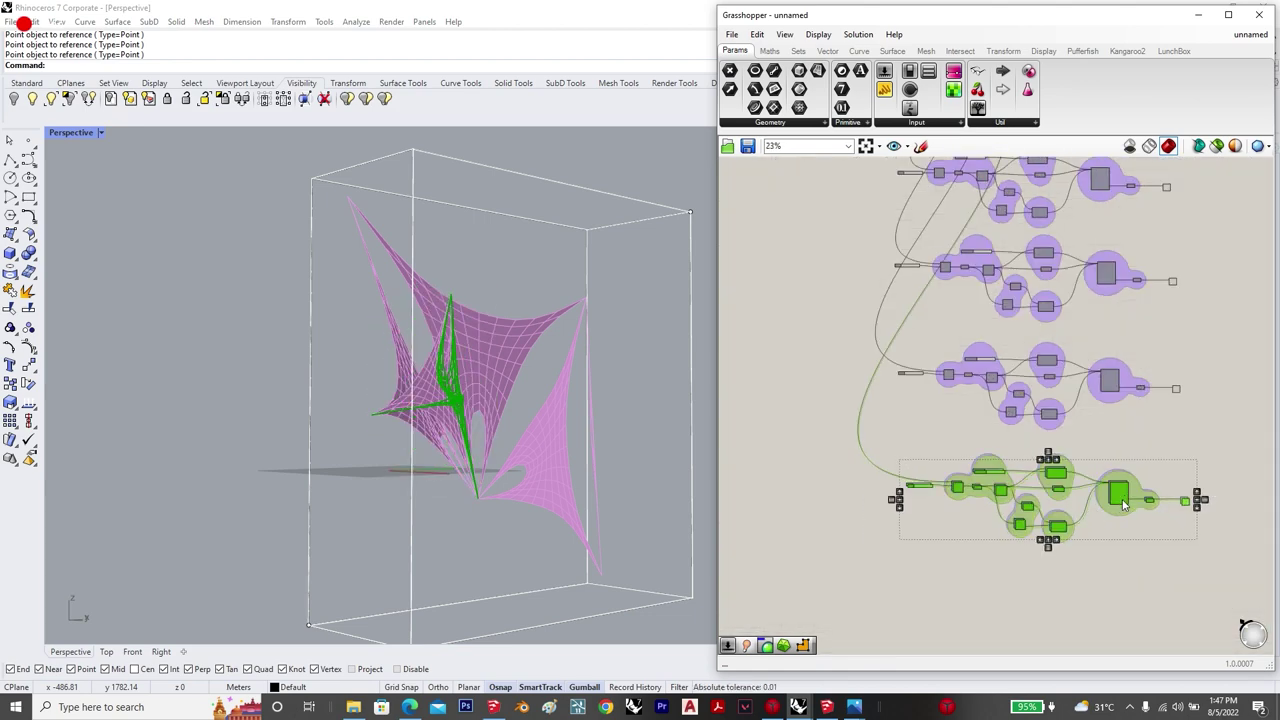
pyautogui.moveTo(1120, 496); pyautogui.dragTo(1122, 600)
pyautogui.click(929, 528)
pyautogui.scroll(5, 965, 555)
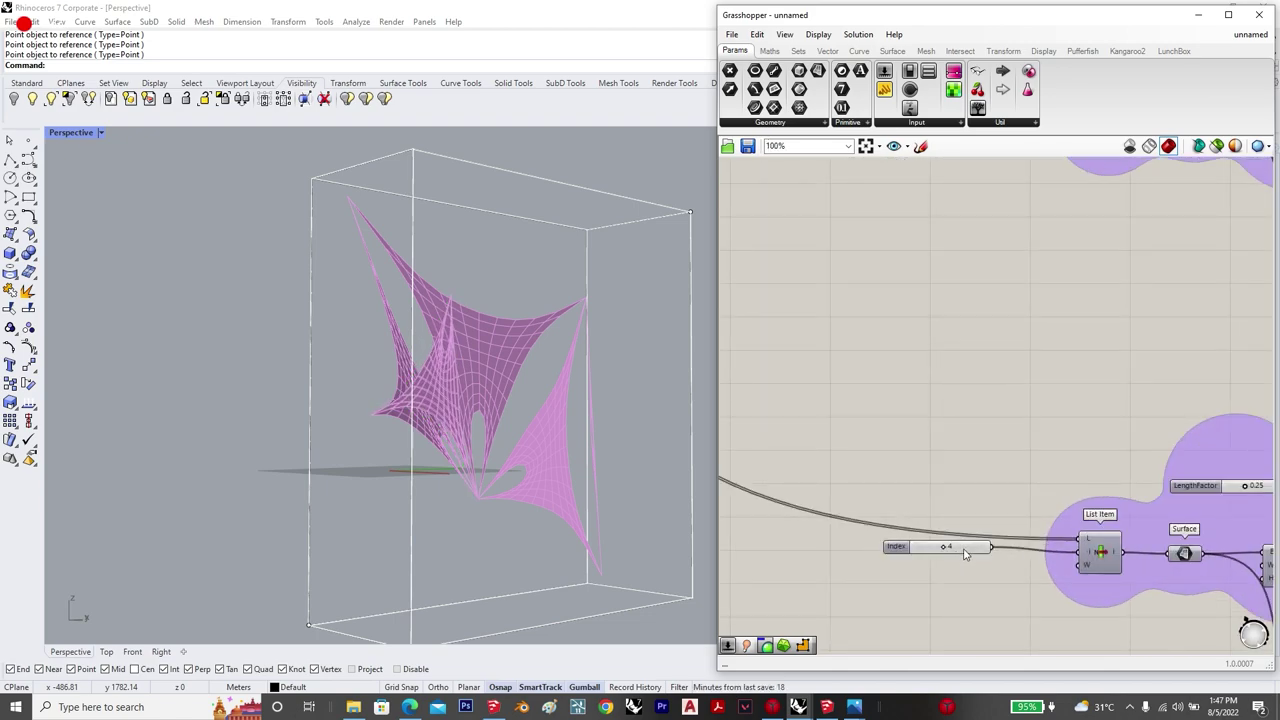
pyautogui.write('5')
pyautogui.press('Return')
pyautogui.click(972, 468)
# Step: Duplicate the sixth chain with its slider below it as a seventh chain and set the copy's index to 6
pyautogui.scroll(-8, 871, 504)
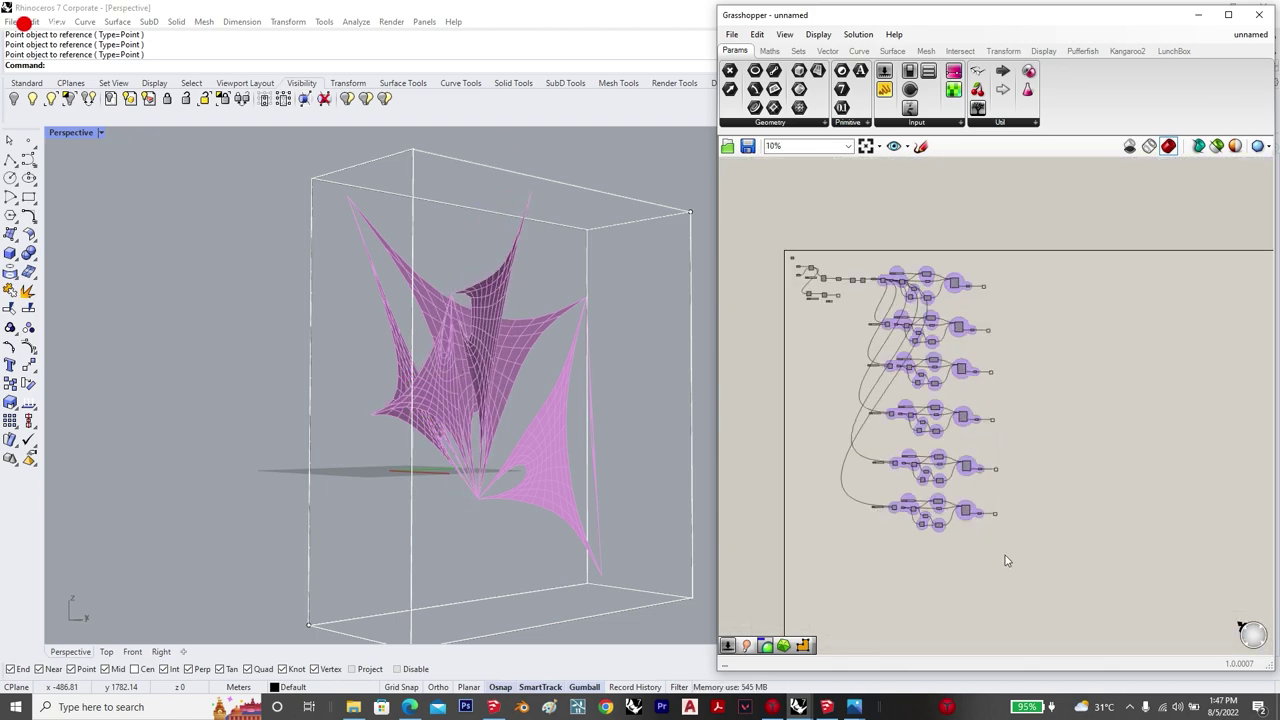
pyautogui.scroll(2, 940, 520)
pyautogui.moveTo(1032, 562); pyautogui.dragTo(835, 488)
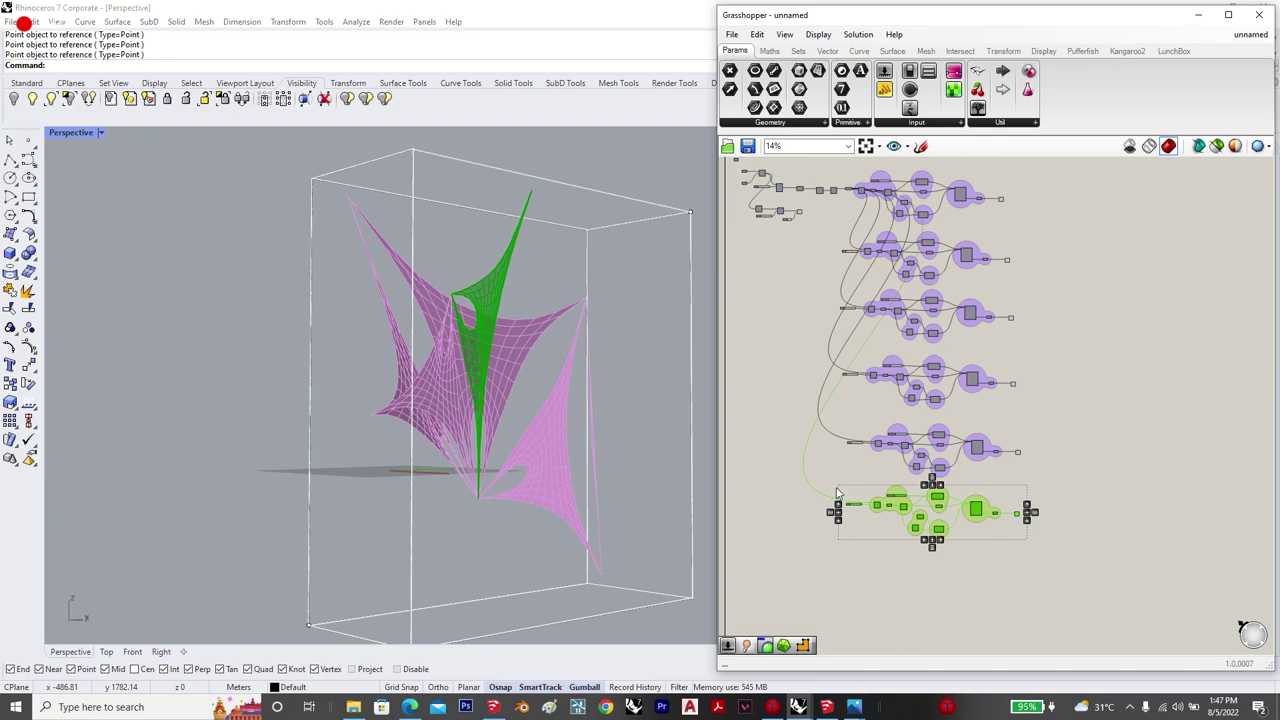
pyautogui.hotkey('ctrl', 'c')
pyautogui.hotkey('ctrl', 'v')
pyautogui.moveTo(977, 509); pyautogui.dragTo(984, 577)
pyautogui.click(846, 583)
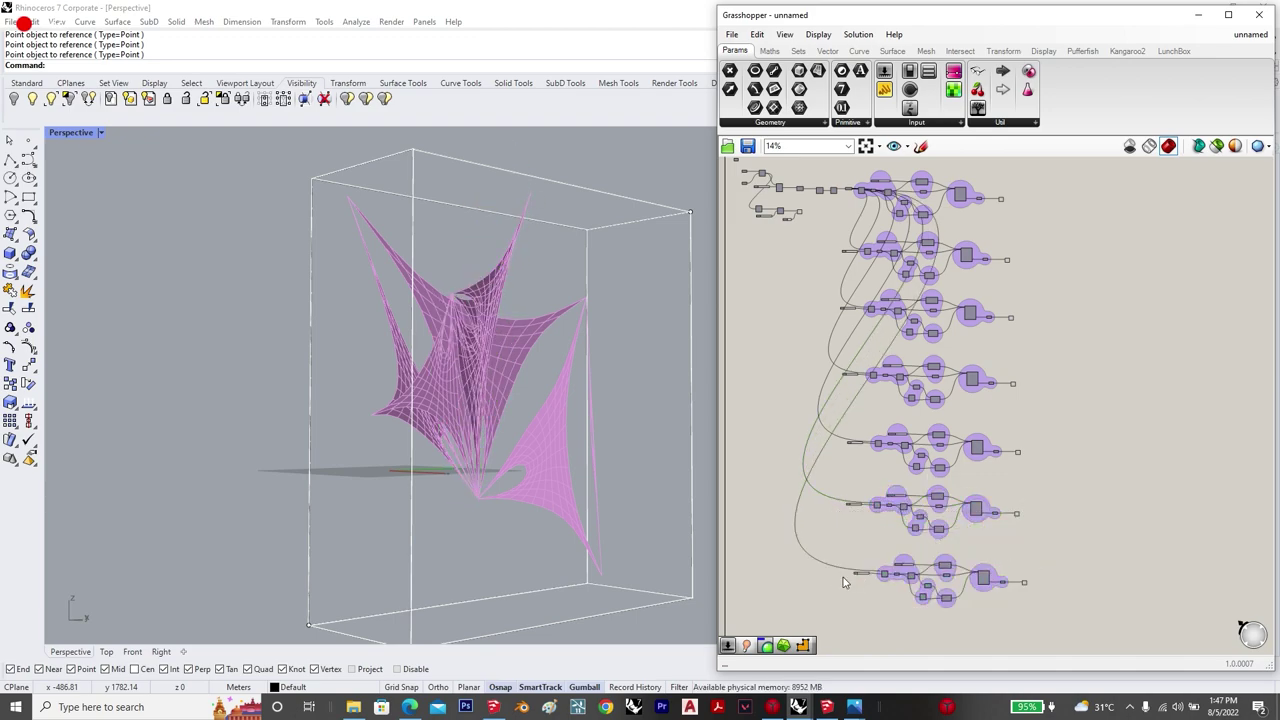
pyautogui.scroll(11, 868, 577)
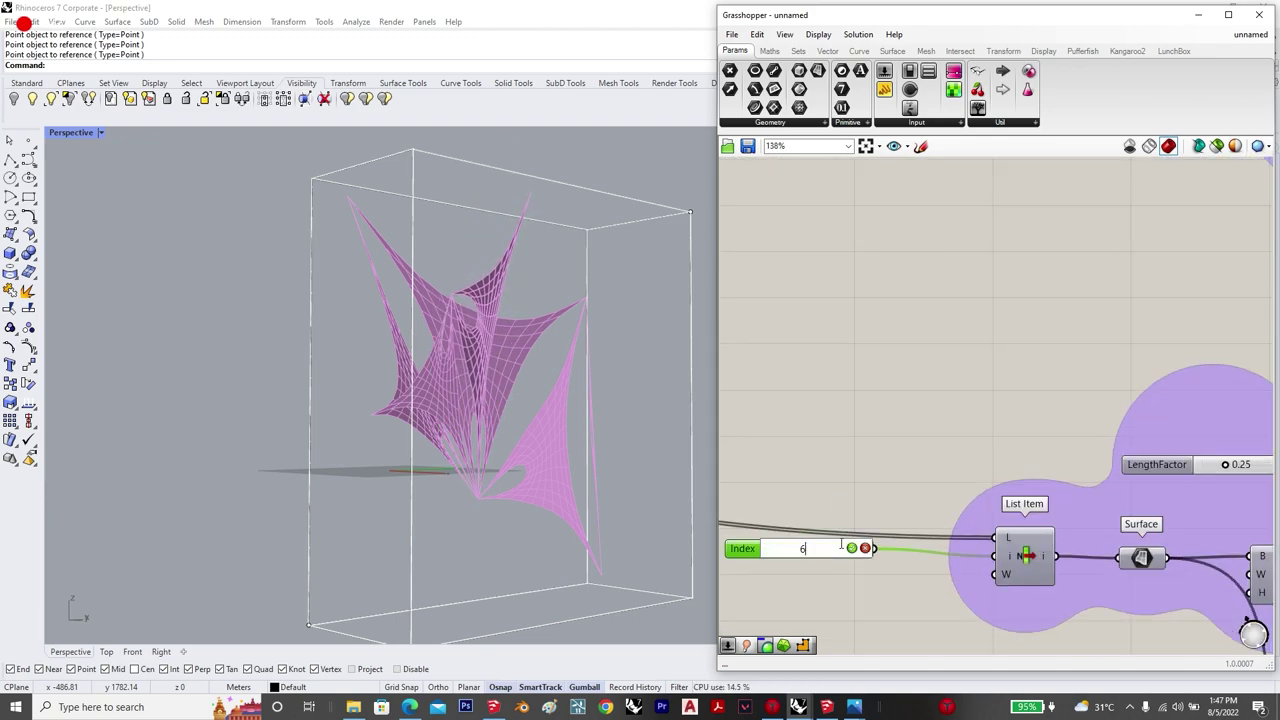
pyautogui.press('Return')
# Step: Duplicate the seventh chain below it as an eighth chain and advance the copy's index slider to the next face
pyautogui.scroll(-4, 830, 469)
pyautogui.scroll(-2, 624, 457)
pyautogui.moveTo(624, 457); pyautogui.dragTo(501, 490, button='right')
pyautogui.scroll(-4, 492, 428)
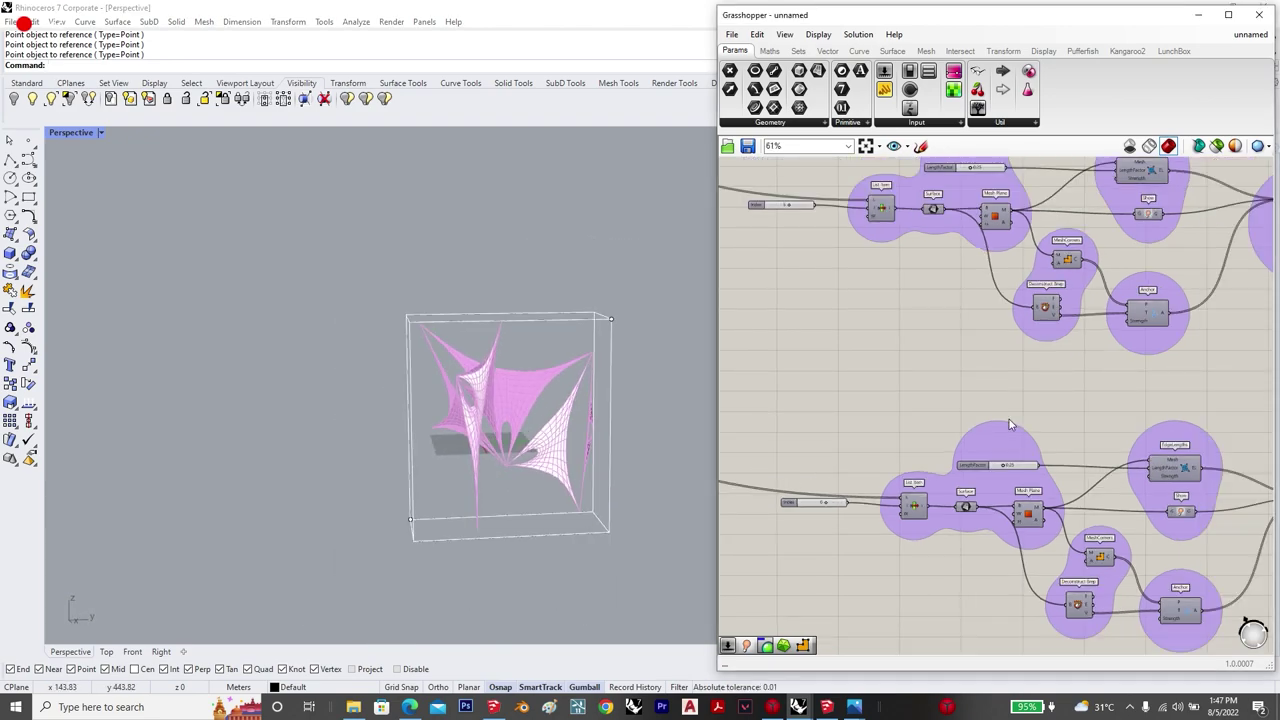
pyautogui.scroll(-5, 1009, 424)
pyautogui.moveTo(1156, 520); pyautogui.dragTo(849, 422)
pyautogui.keyDown('alt'); pyautogui.moveTo(1008, 450); pyautogui.dragTo(1007, 556); pyautogui.keyUp('alt')
pyautogui.click(896, 572)
pyautogui.scroll(6, 887, 561)
pyautogui.scroll(2, 889, 563)
pyautogui.click(884, 553)
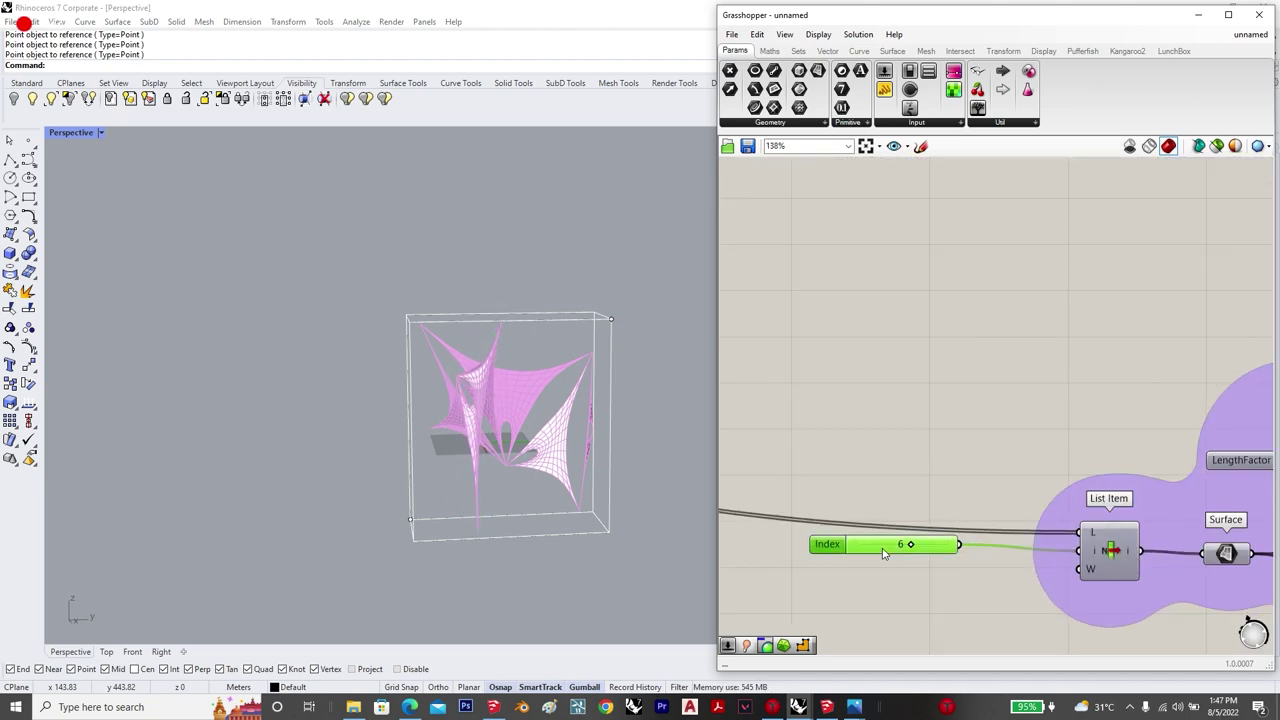
# Step: Duplicate the eighth chain with its slider below it as a ninth chain and set the copy's index to 8
pyautogui.scroll(-7, 893, 457)
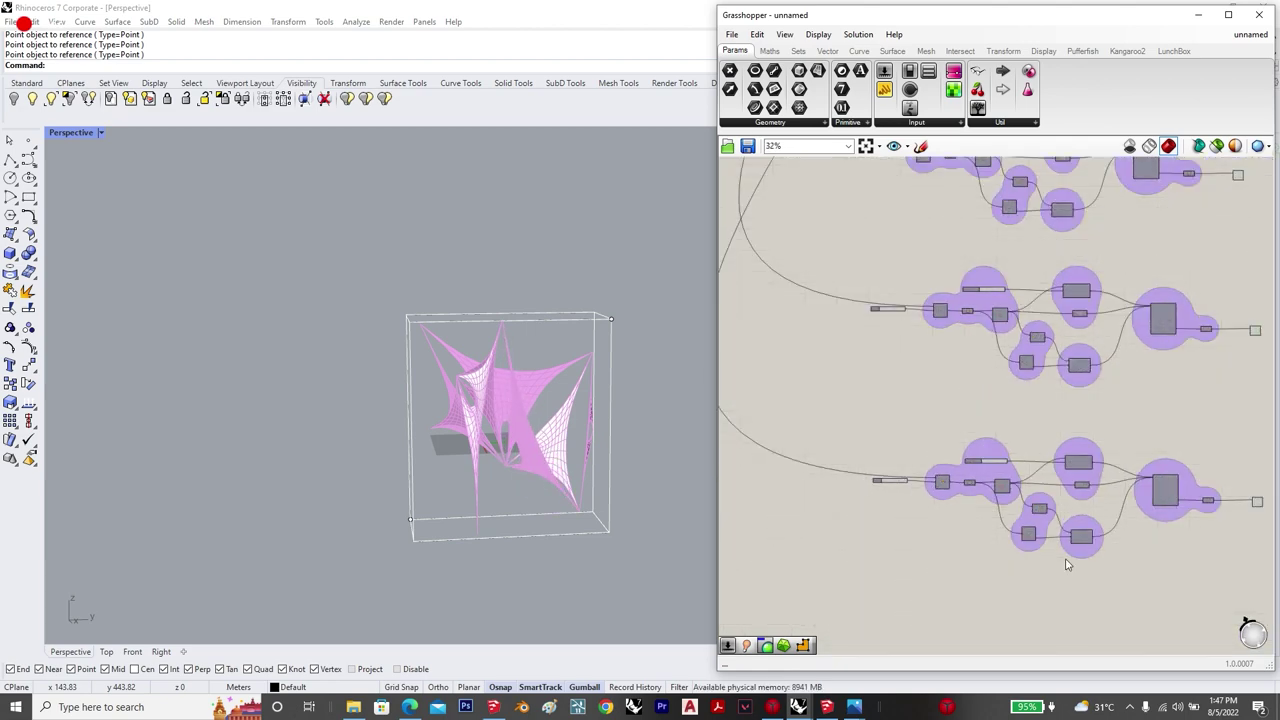
pyautogui.moveTo(1218, 586); pyautogui.dragTo(916, 469)
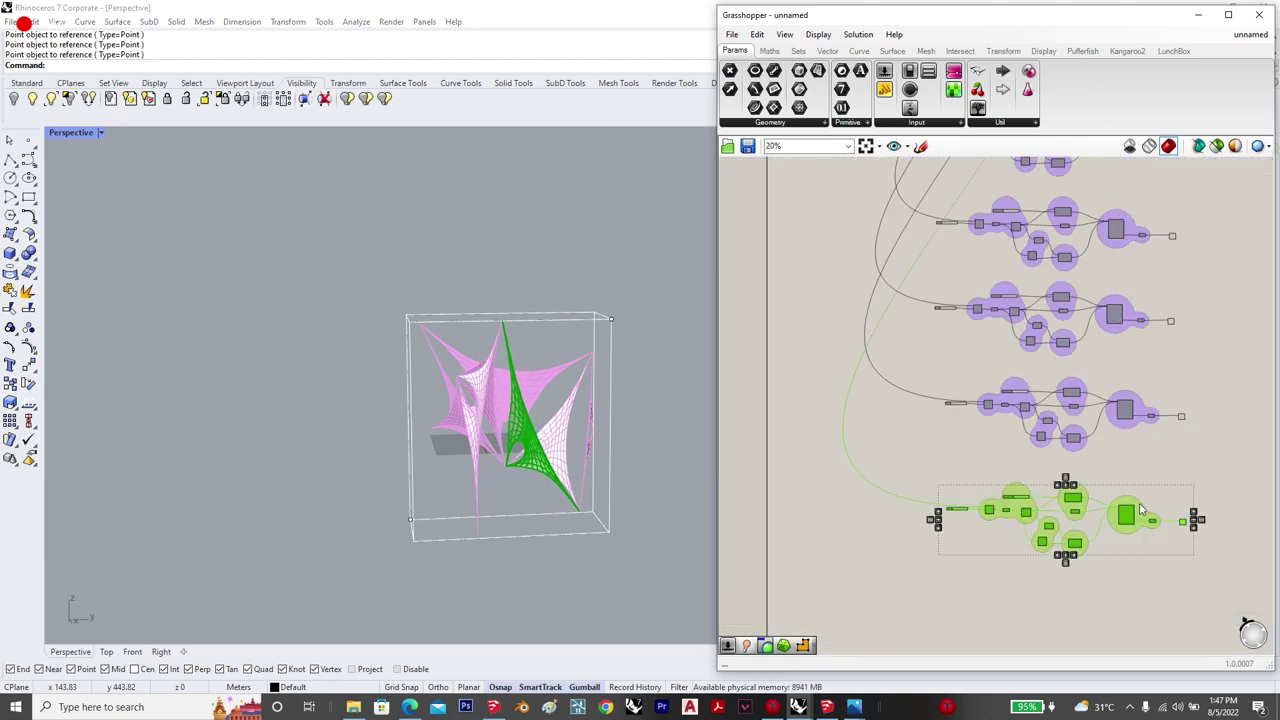
pyautogui.keyDown('alt'); pyautogui.moveTo(1140, 510); pyautogui.dragTo(1148, 605); pyautogui.keyUp('alt')
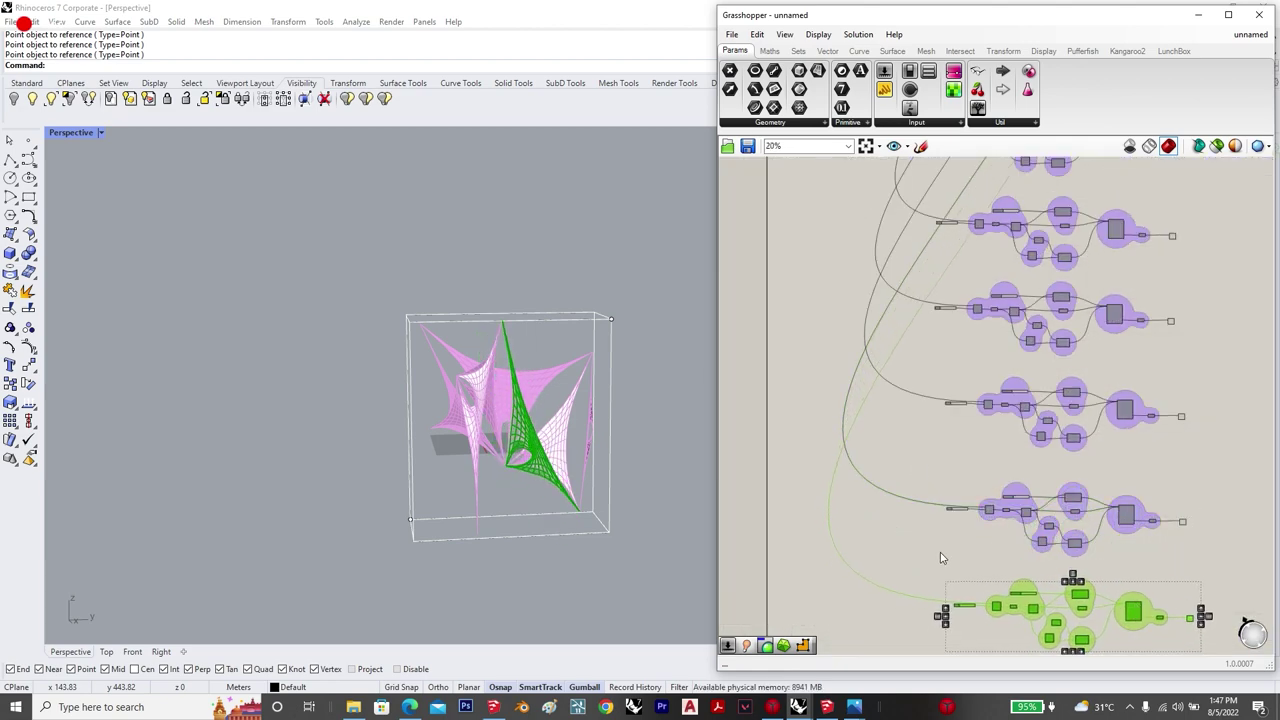
pyautogui.click(940, 558)
pyautogui.scroll(7, 985, 588)
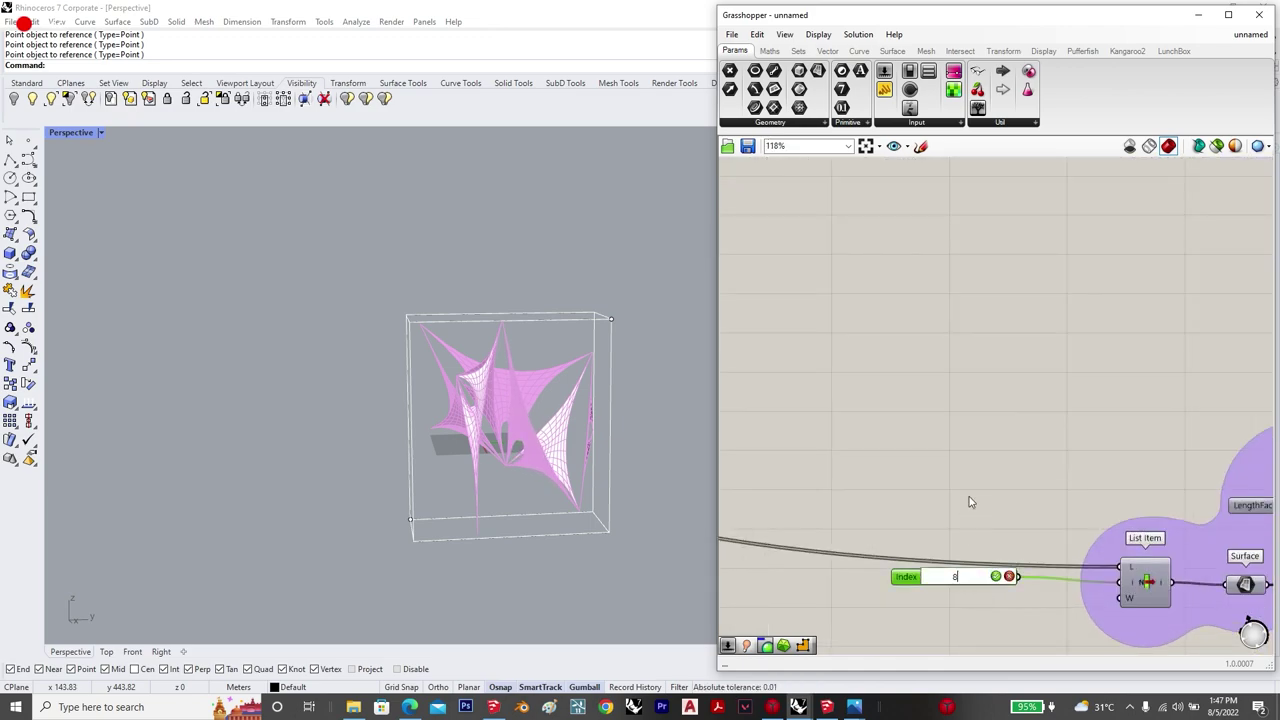
# Step: Duplicate the ninth chain with its slider below it as a tenth chain and set the copy's index to 9
pyautogui.scroll(-8, 969, 502)
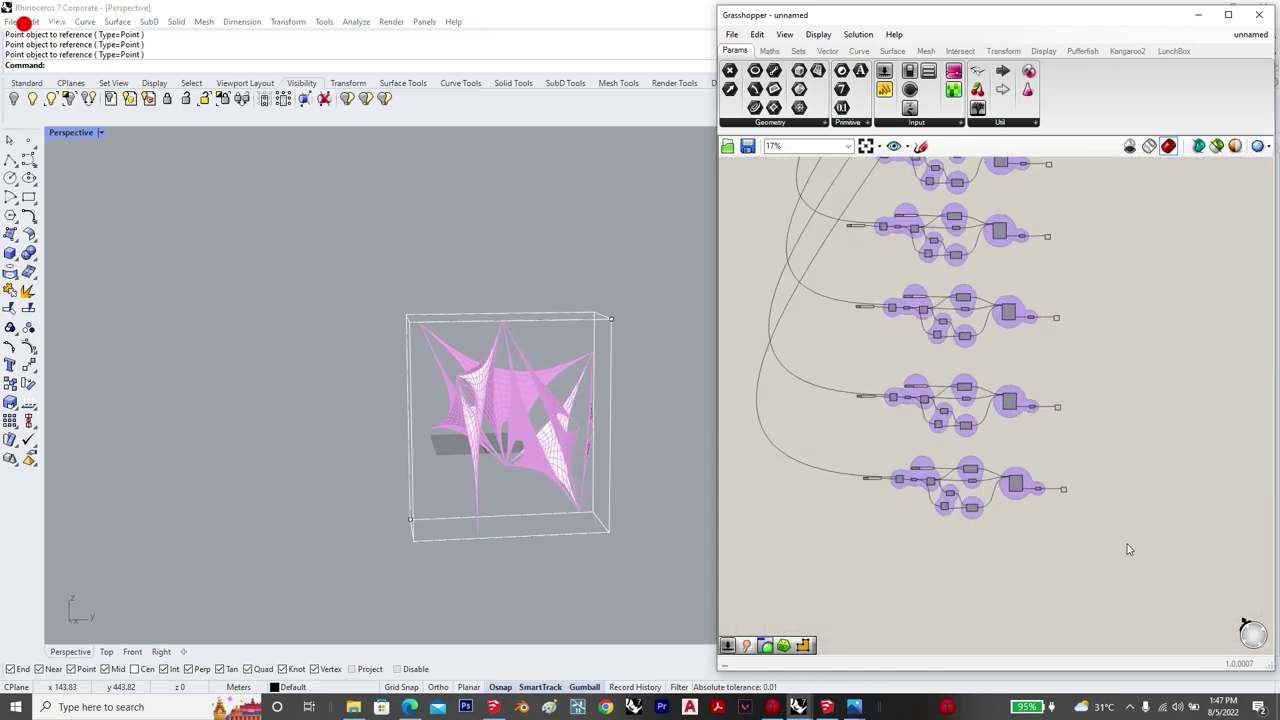
pyautogui.moveTo(1120, 542); pyautogui.dragTo(858, 461)
pyautogui.hotkey('ctrl', 'c')
pyautogui.hotkey('ctrl', 'v')
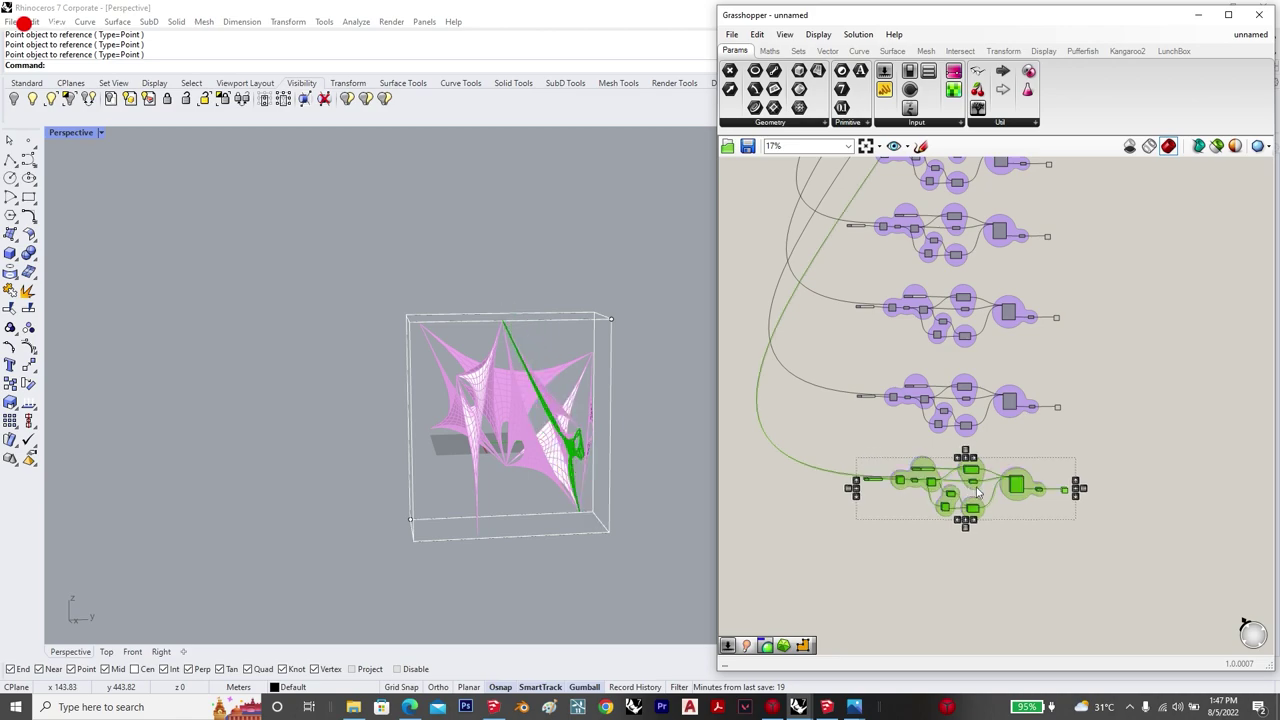
pyautogui.moveTo(1016, 490); pyautogui.dragTo(1019, 562)
pyautogui.scroll(6, 1086, 522)
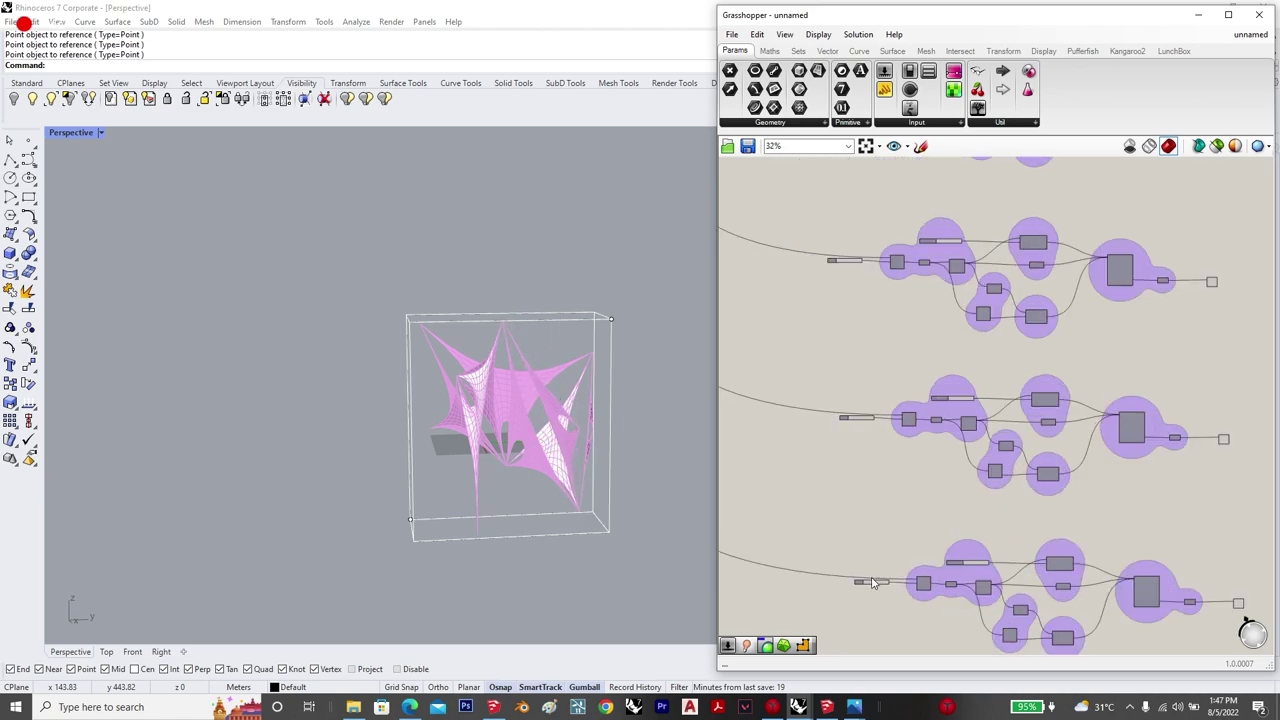
pyautogui.scroll(2, 883, 597)
pyautogui.click(879, 590)
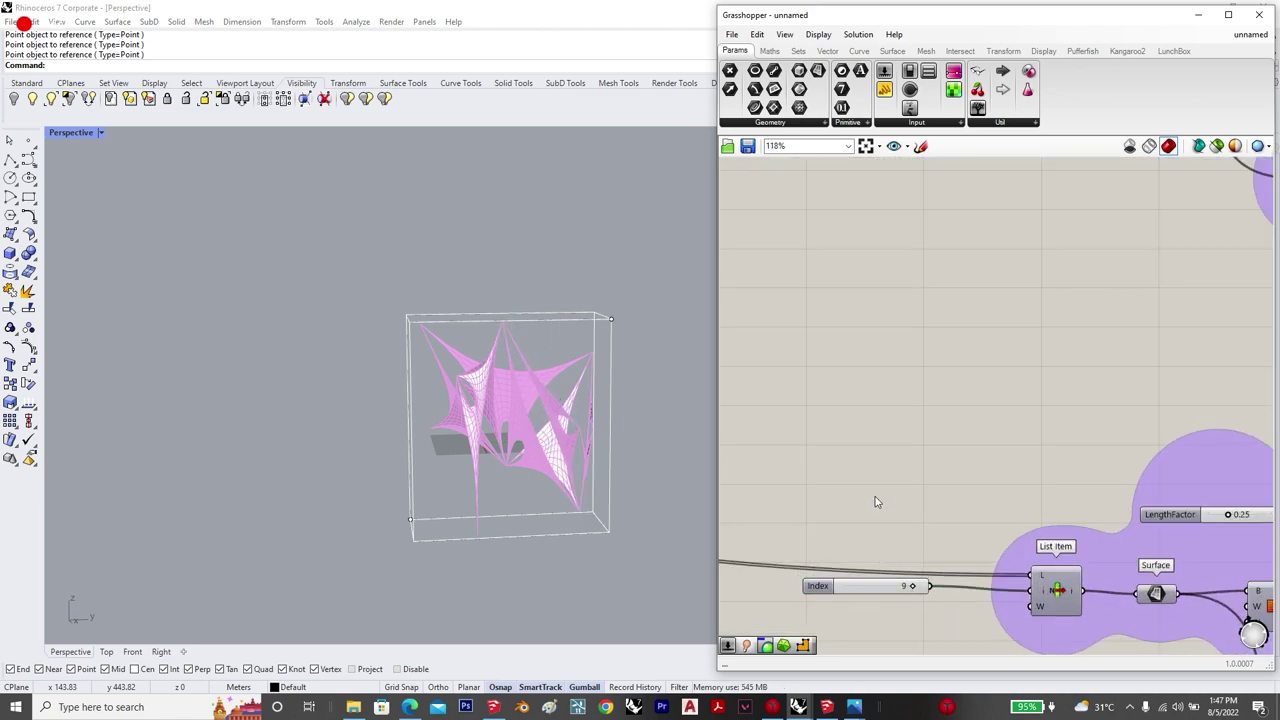
# Step: Duplicate the tenth chain below it as an eleventh chain and advance the copy's index slider to the next face
pyautogui.scroll(-10, 875, 502)
pyautogui.moveTo(1142, 593); pyautogui.dragTo(779, 471)
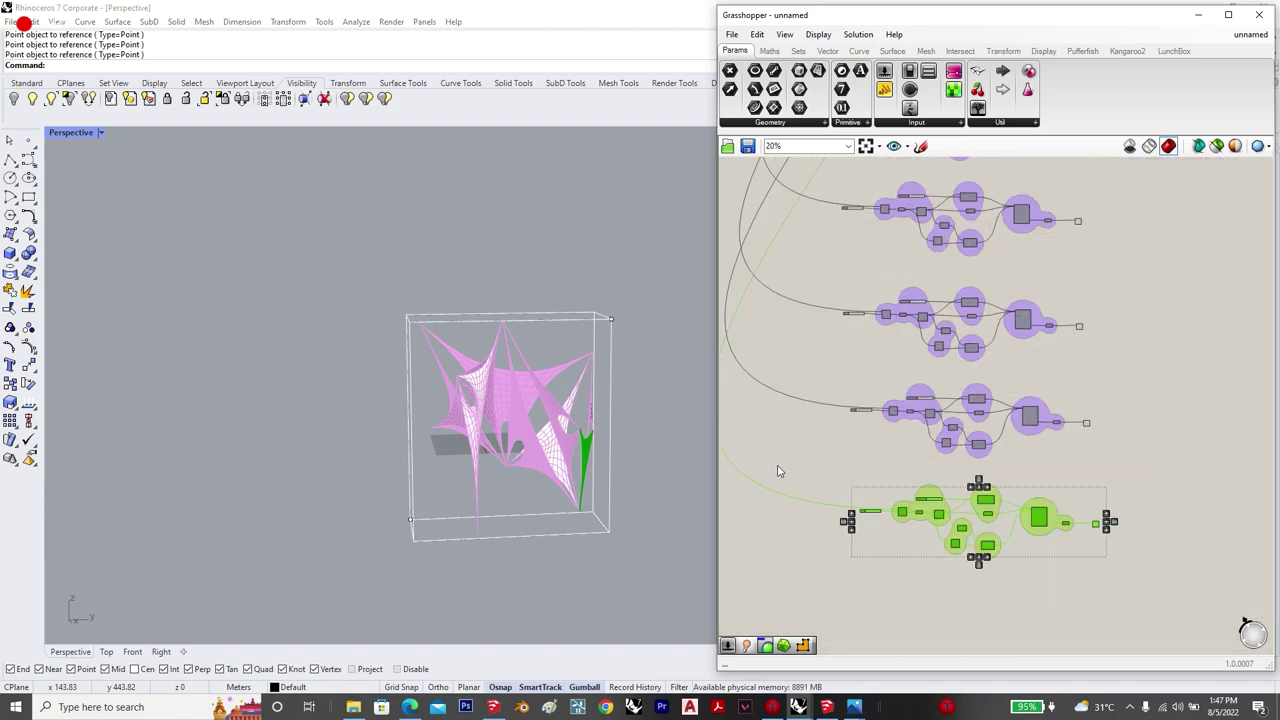
pyautogui.hotkey('ctrl', 'c')
pyautogui.hotkey('ctrl', 'v')
pyautogui.moveTo(1045, 523); pyautogui.dragTo(1047, 613)
pyautogui.click(879, 599)
pyautogui.scroll(9, 879, 604)
pyautogui.click(884, 615)
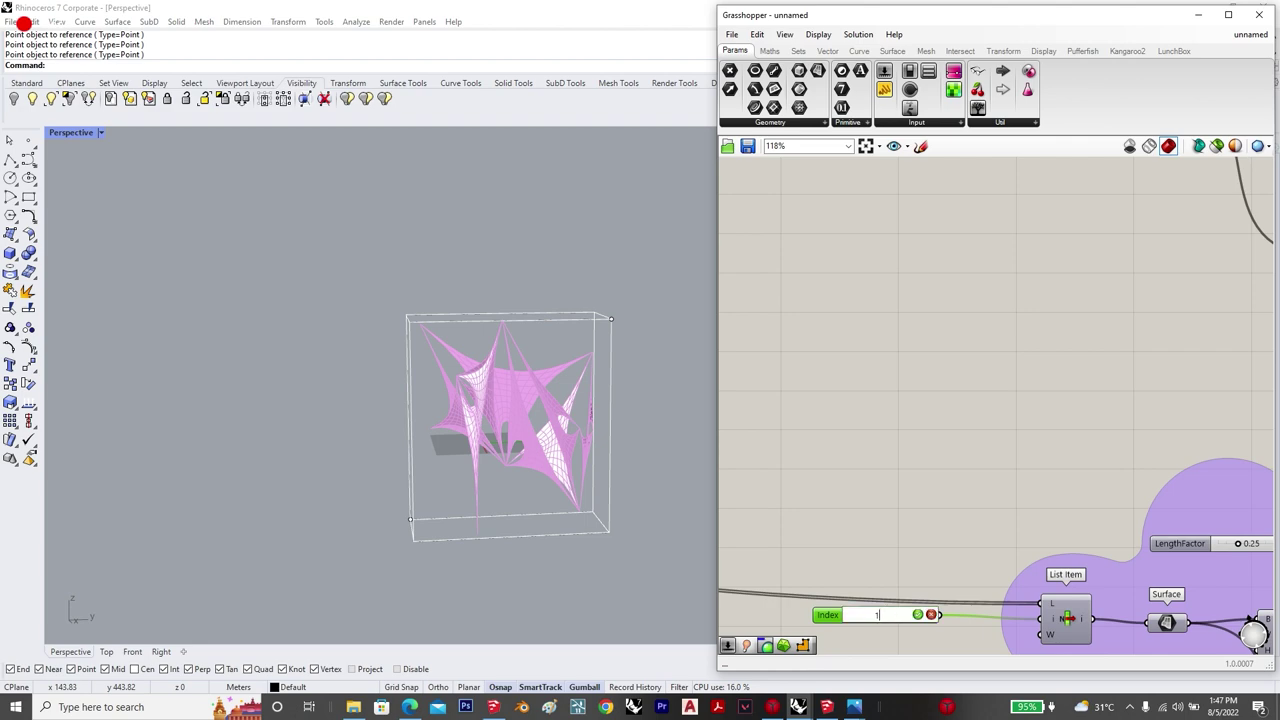
pyautogui.scroll(-14, 890, 507)
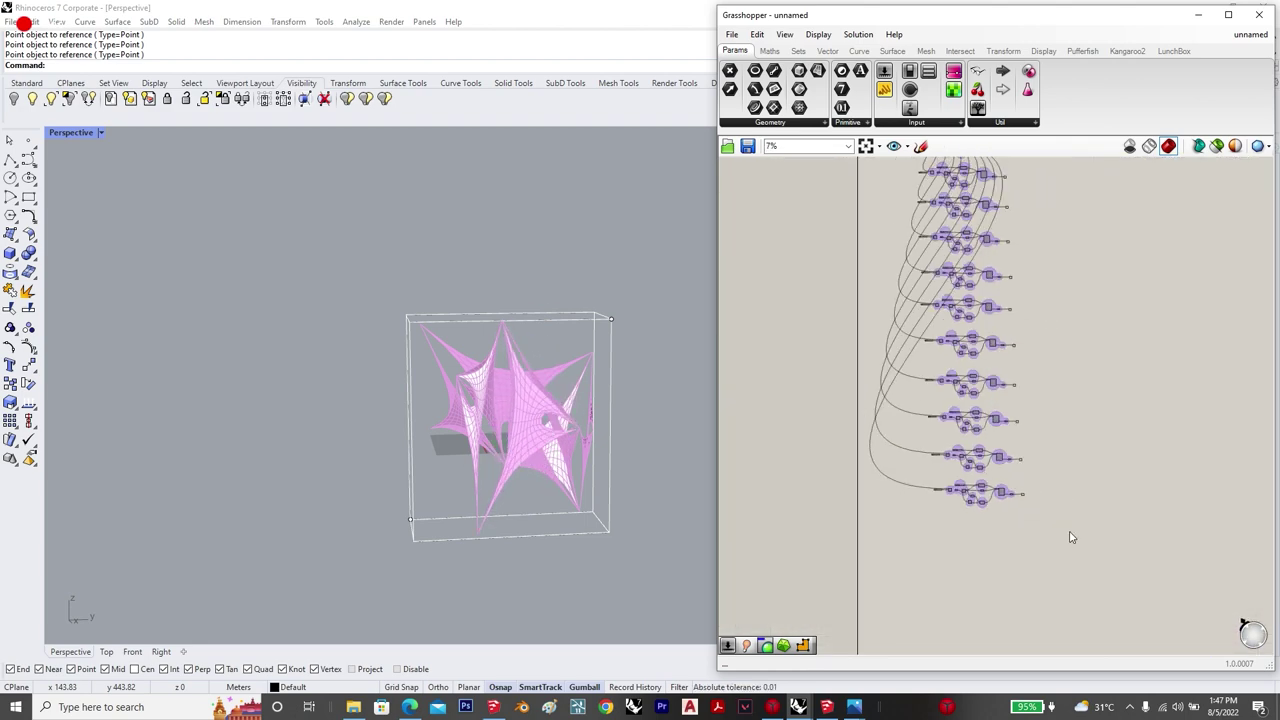
pyautogui.scroll(12, 923, 323)
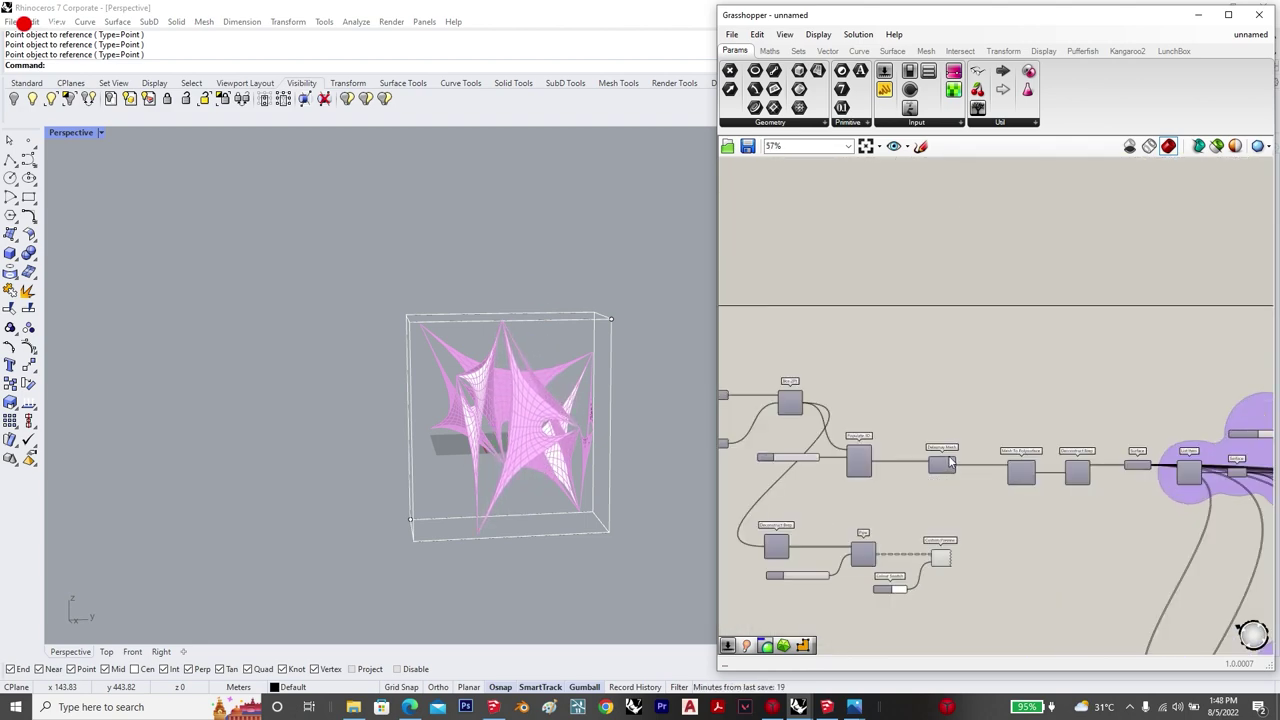
pyautogui.scroll(-2, 1040, 476)
pyautogui.scroll(1, 936, 642)
pyautogui.moveTo(936, 642); pyautogui.dragTo(957, 602, button='right')
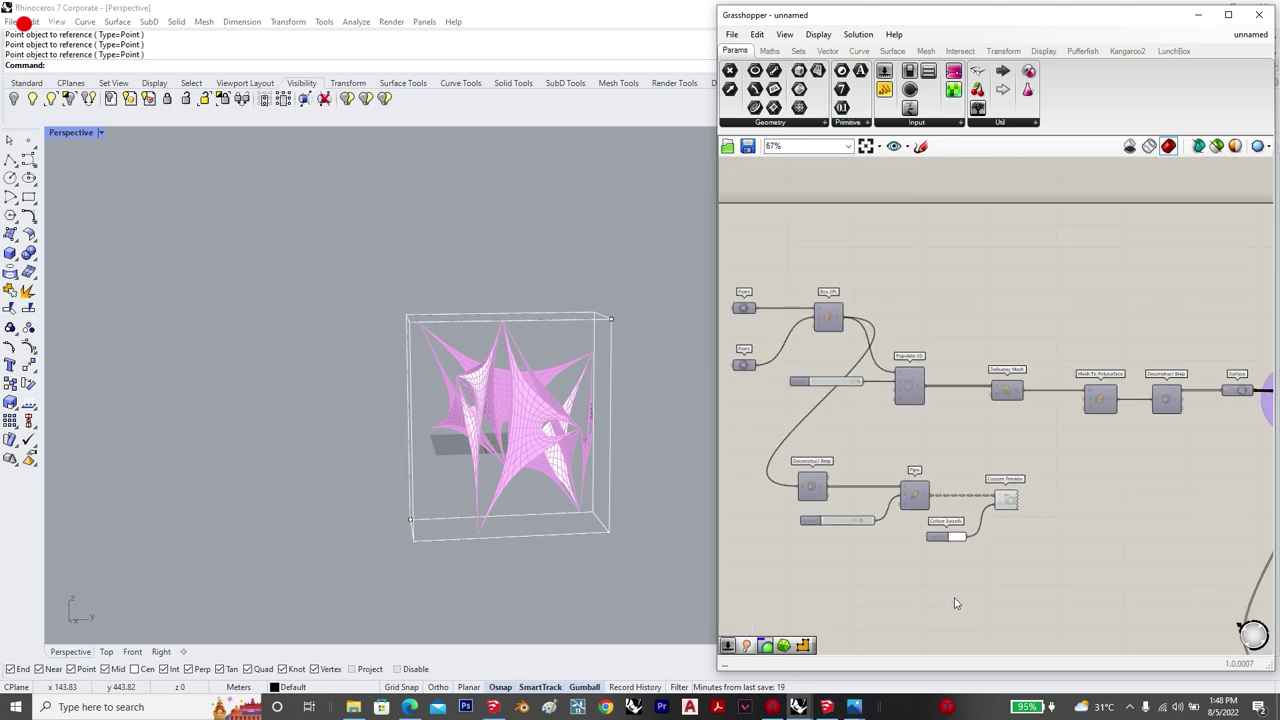
pyautogui.scroll(-4, 996, 478)
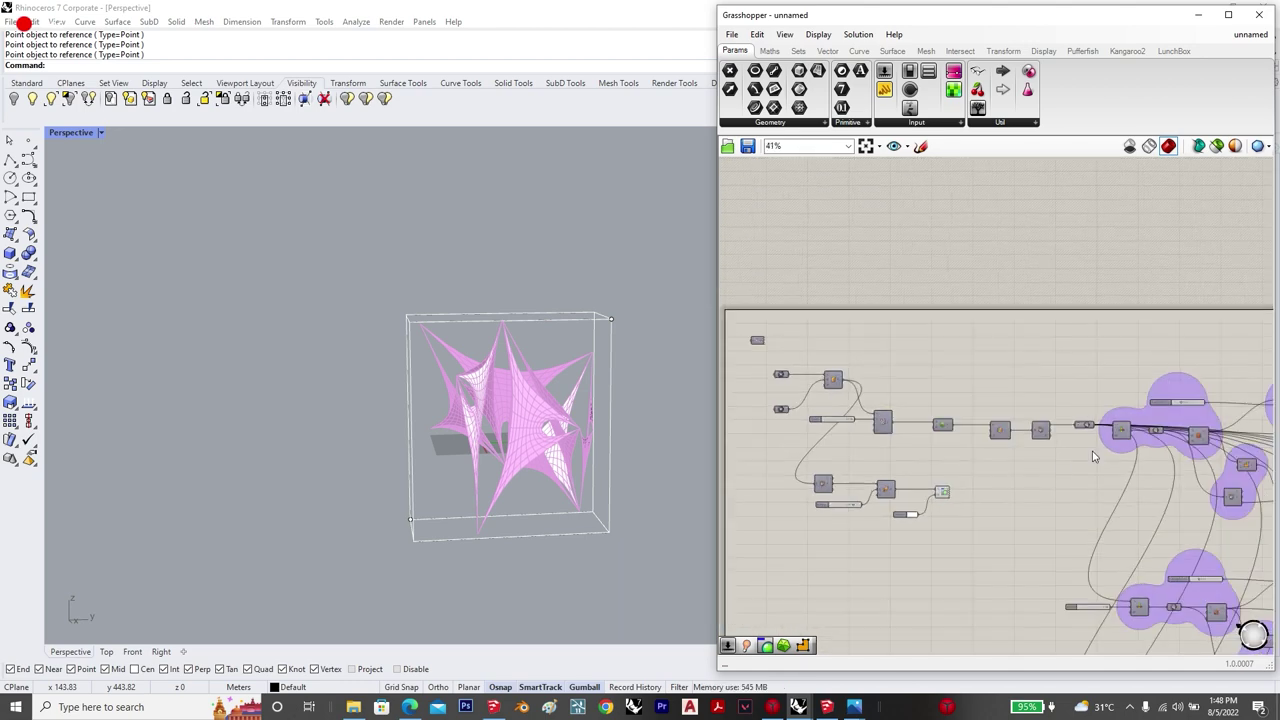
pyautogui.scroll(6, 1095, 455)
pyautogui.doubleClick(1026, 308)
pyautogui.write('deconstr')
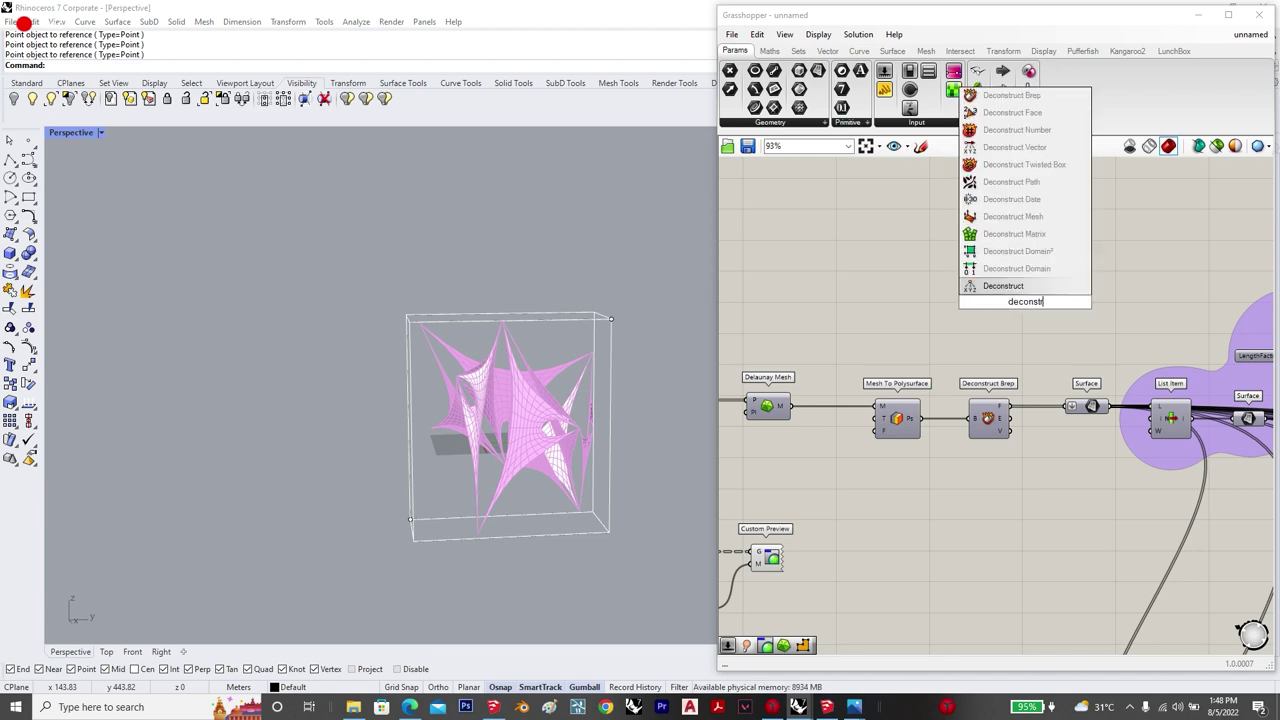
pyautogui.press('Escape')
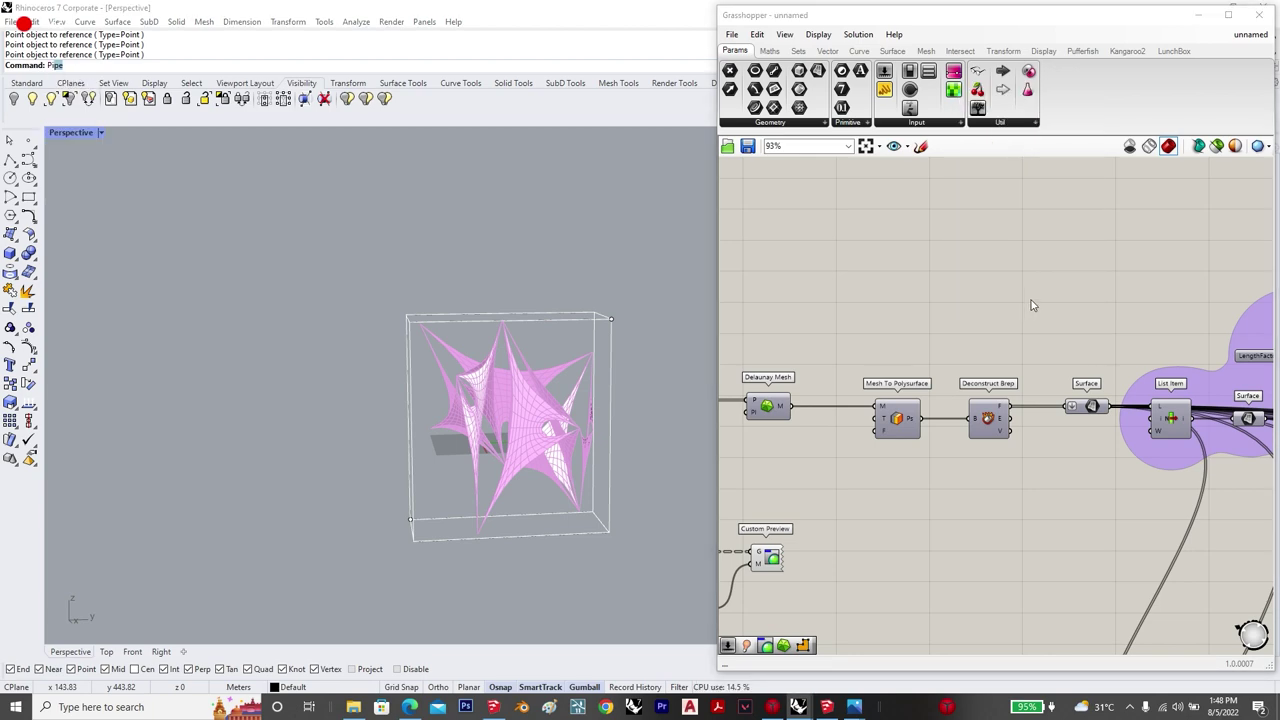
# Step: Add a Pipe component above Deconstruct Brep, give it a Radius slider of 1.000 and feed it the brep's edges
pyautogui.doubleClick(1029, 303)
pyautogui.write('pipe')
pyautogui.press('Return')
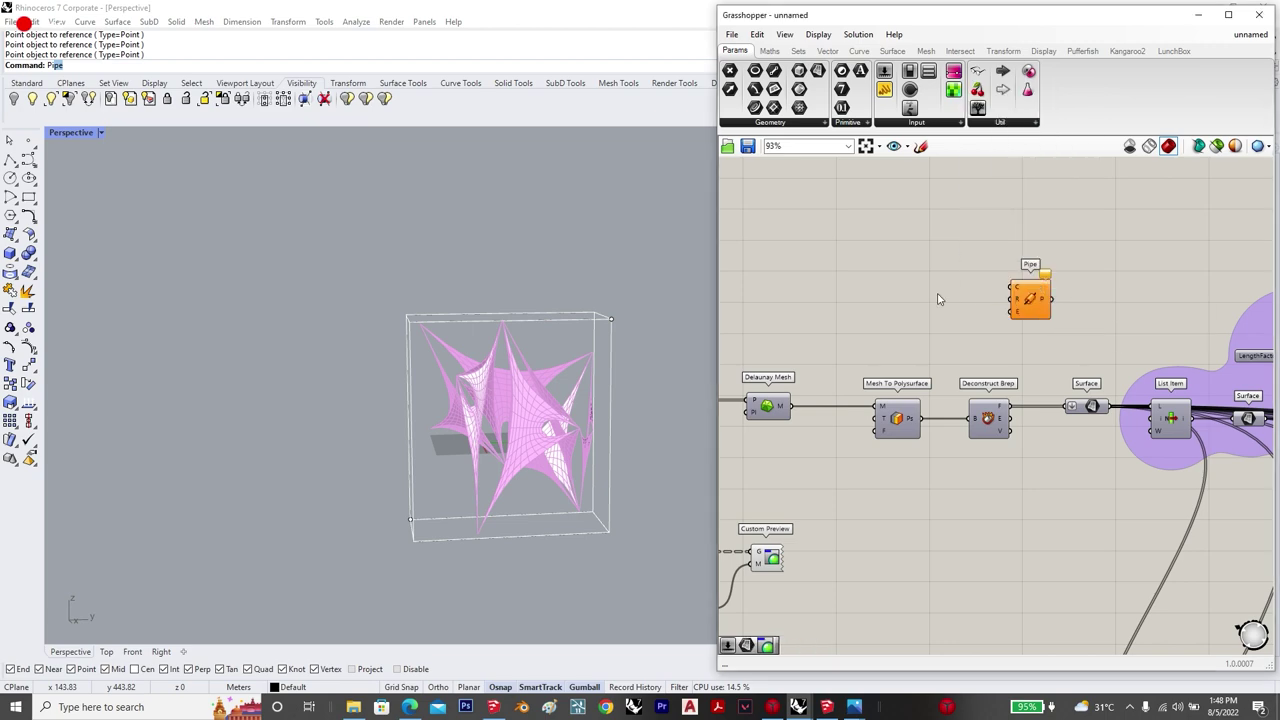
pyautogui.doubleClick(920, 291)
pyautogui.press('Return')
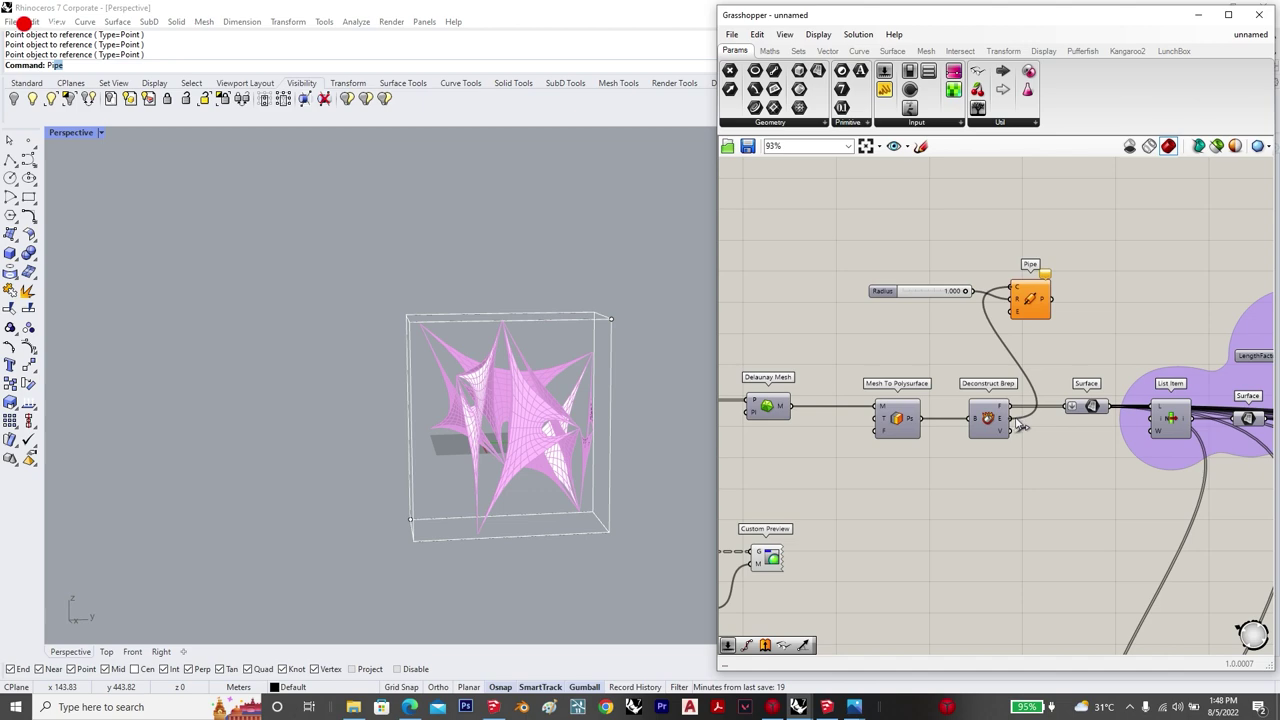
pyautogui.moveTo(1020, 426); pyautogui.dragTo(1016, 422)
pyautogui.moveTo(1040, 305); pyautogui.dragTo(1068, 298)
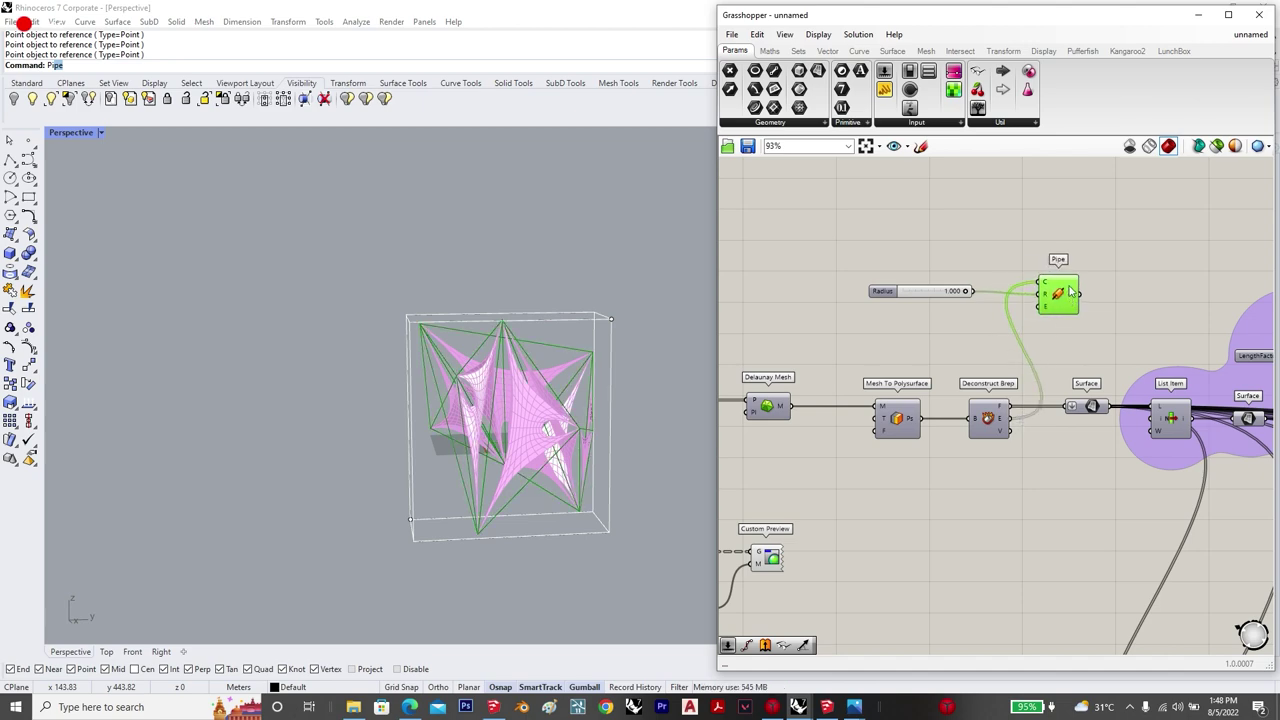
# Step: Copy the Custom Preview and its Colour Swatch beside the new Pipe and connect the pipe output as the preview geometry
pyautogui.scroll(-4, 1114, 341)
pyautogui.click(924, 503)
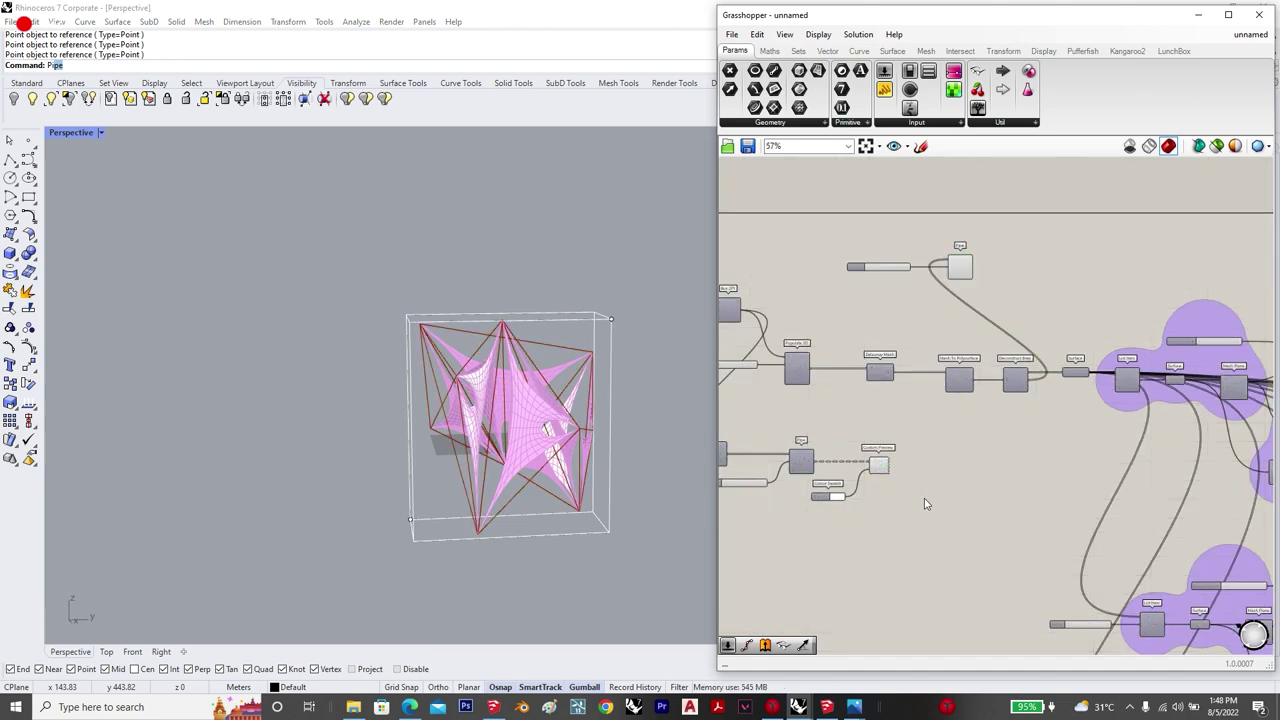
pyautogui.moveTo(829, 451); pyautogui.dragTo(835, 452)
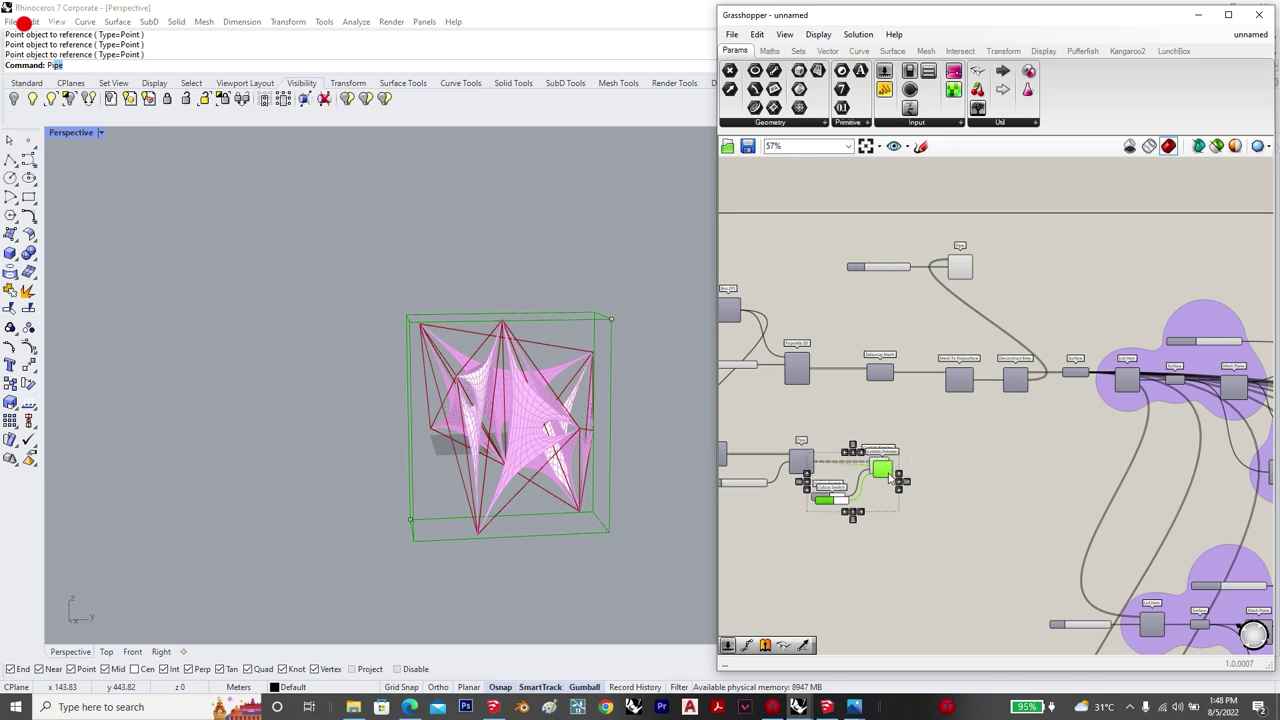
pyautogui.scroll(4, 1006, 249)
pyautogui.click(998, 254)
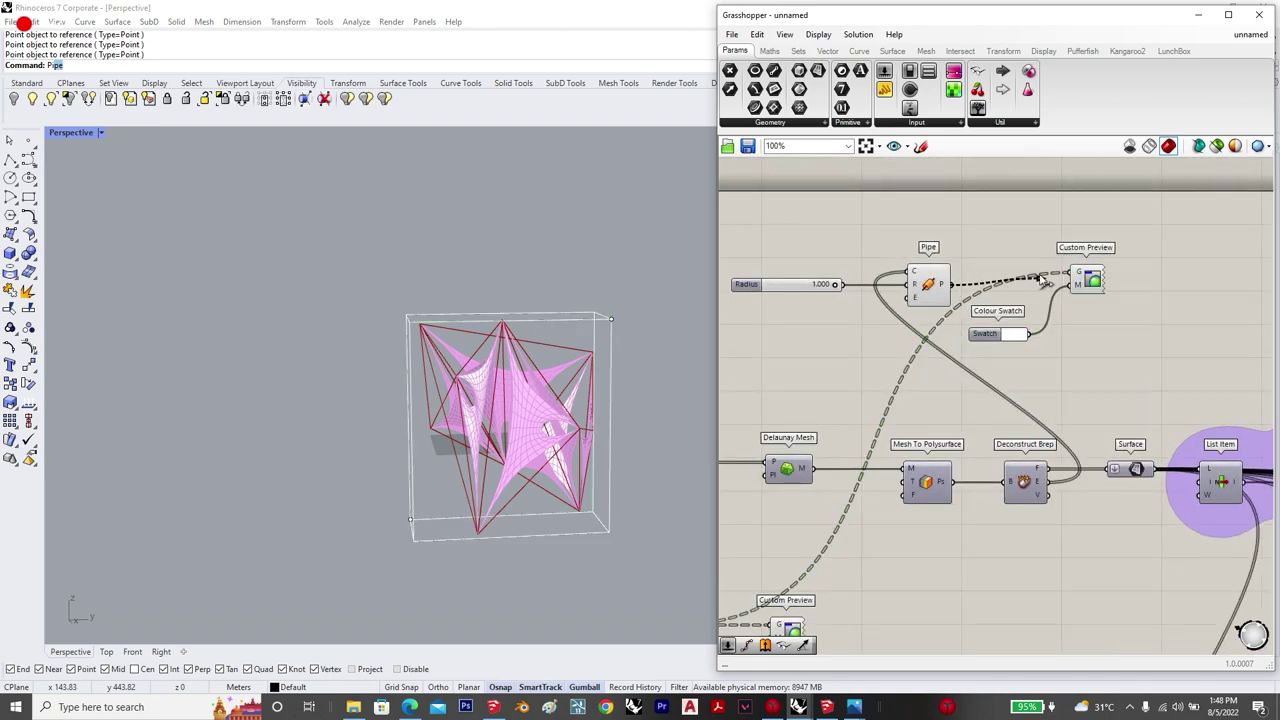
pyautogui.moveTo(1040, 278); pyautogui.dragTo(1074, 273)
pyautogui.scroll(-7, 1002, 378)
pyautogui.scroll(5, 1003, 384)
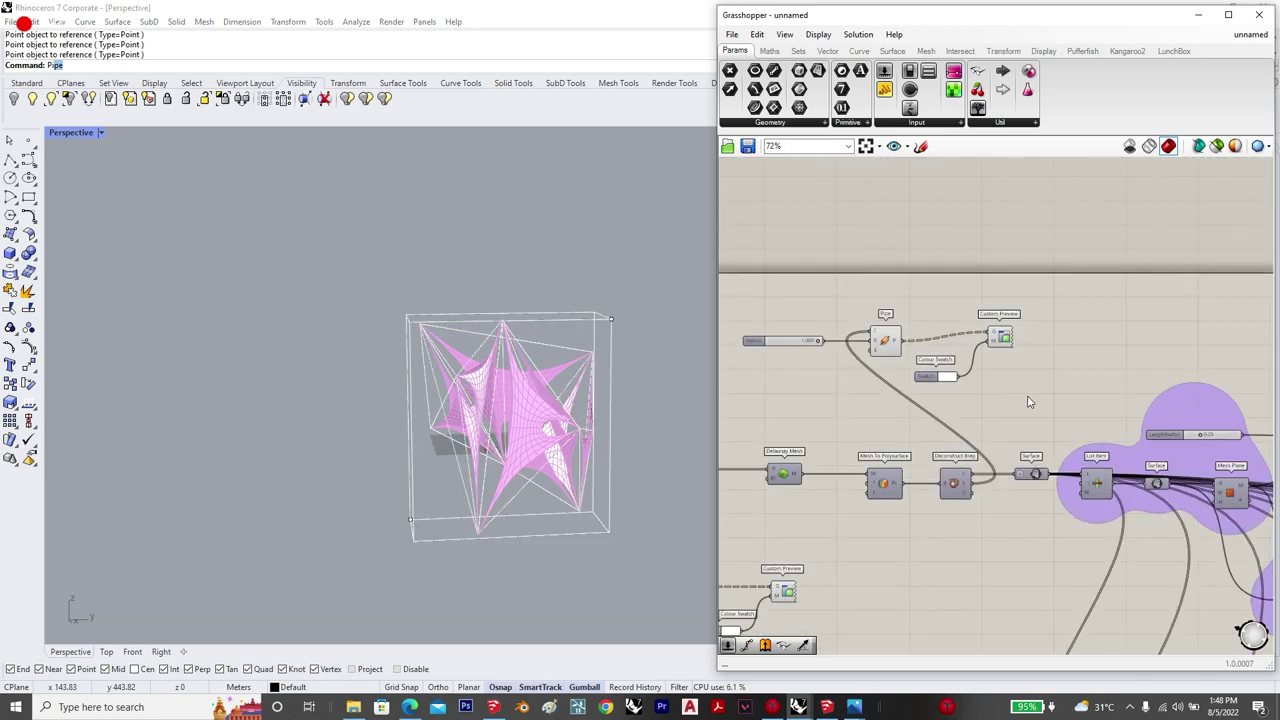
pyautogui.moveTo(1029, 395); pyautogui.dragTo(943, 320)
pyautogui.click(965, 373)
# Step: Switch the definition's geometry preview to wireframe and minimize the Grasshopper window to work in Rhino
pyautogui.scroll(-11, 958, 384)
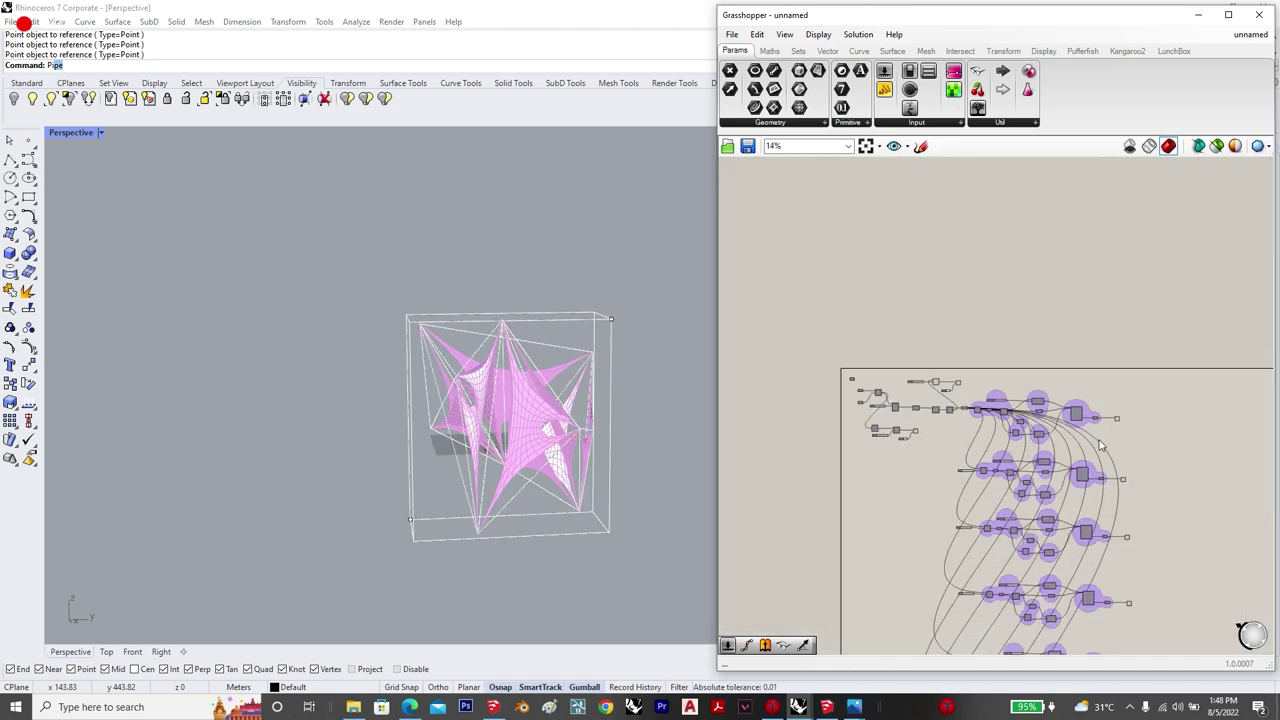
pyautogui.scroll(5, 963, 392)
pyautogui.scroll(-1, 963, 392)
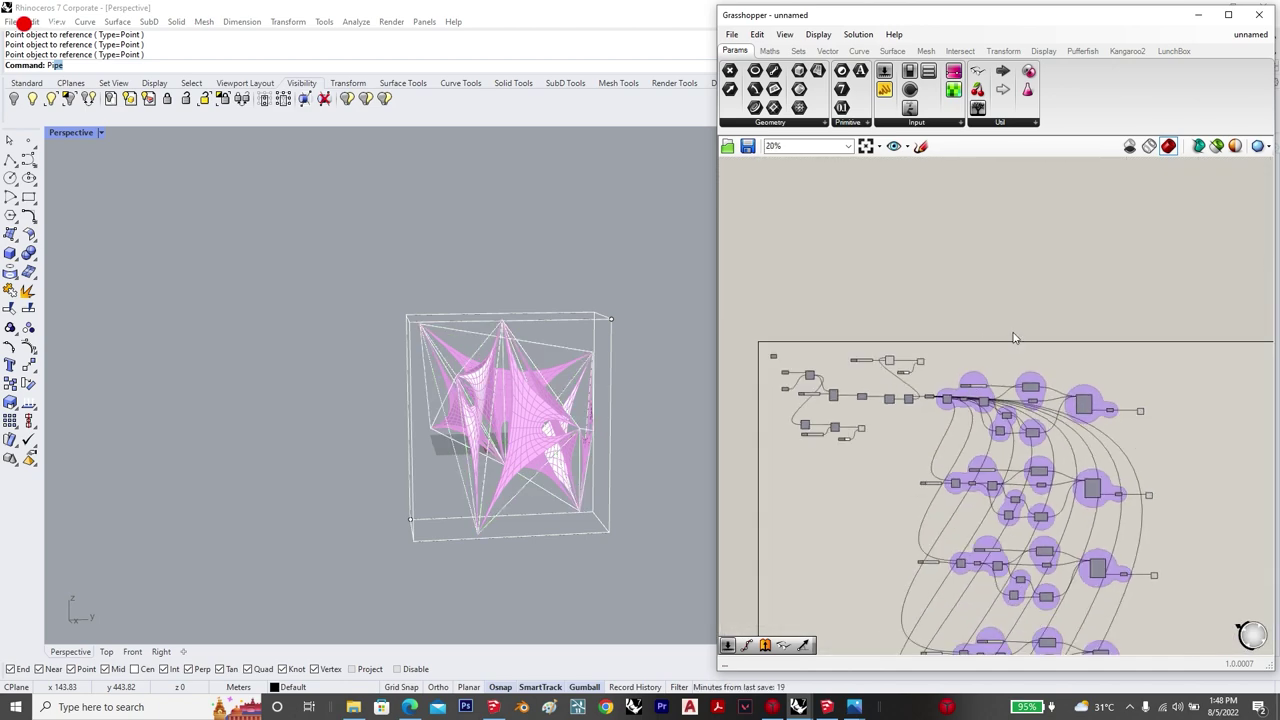
pyautogui.click(1149, 146)
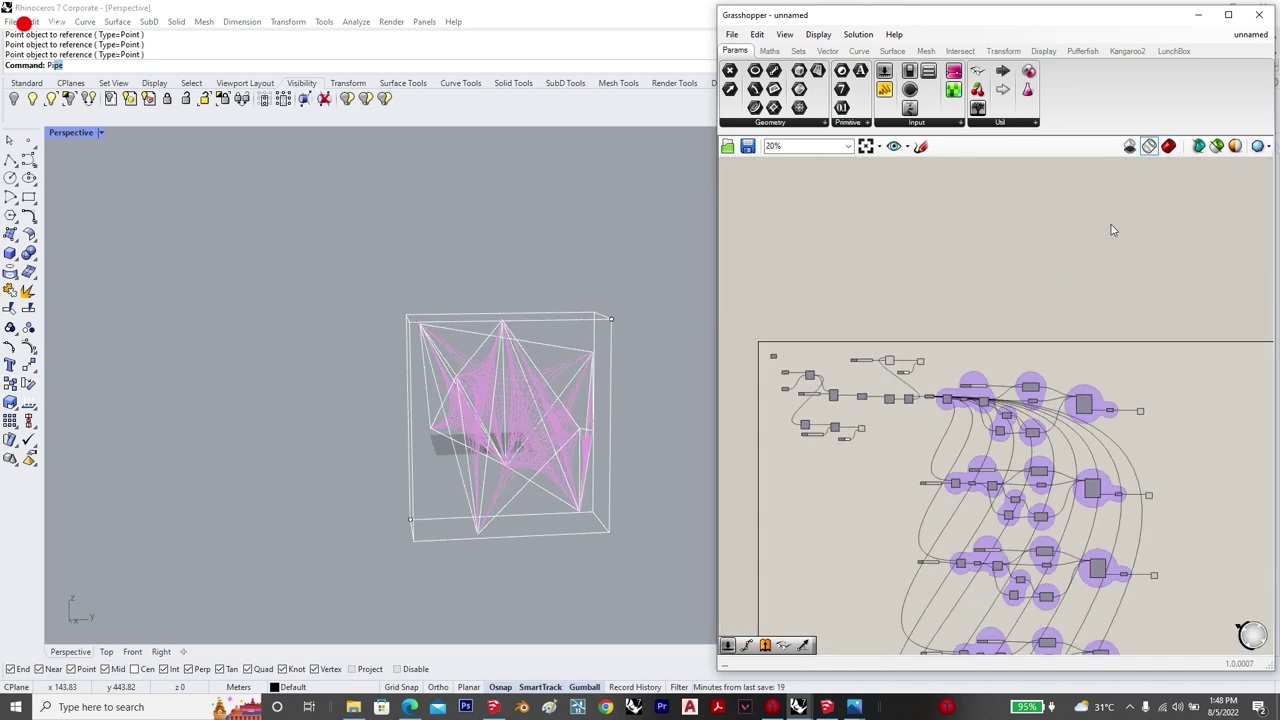
pyautogui.click(1200, 17)
# Step: Try the Rendered display mode in the Perspective viewport
pyautogui.click(100, 132)
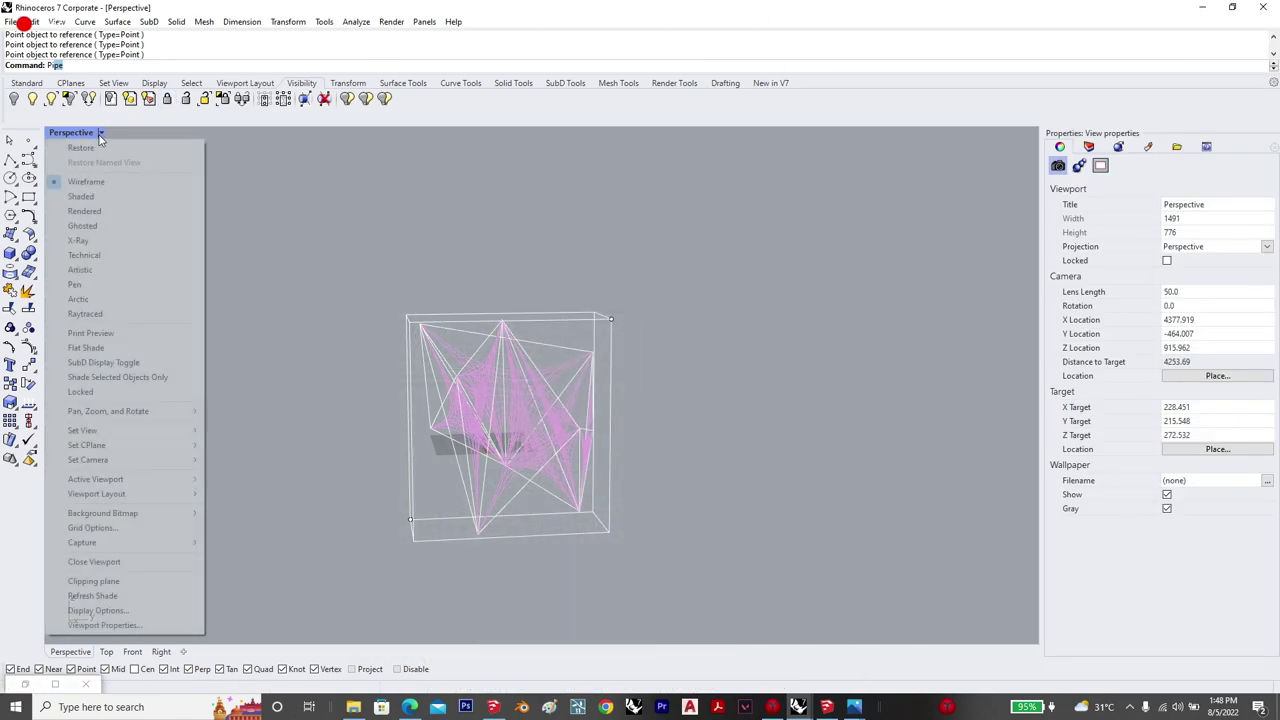
pyautogui.click(125, 213)
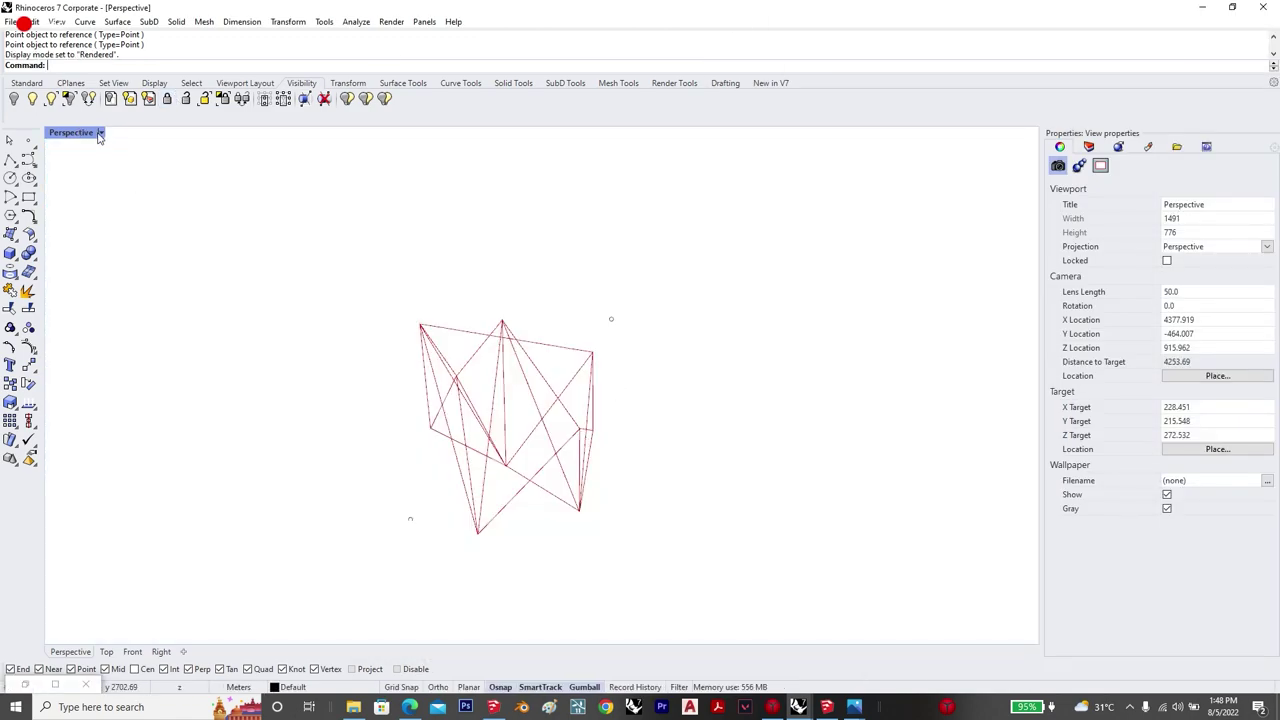
pyautogui.click(100, 133)
pyautogui.click(103, 208)
# Step: Set the Perspective viewport to the Shaded display mode
pyautogui.click(101, 133)
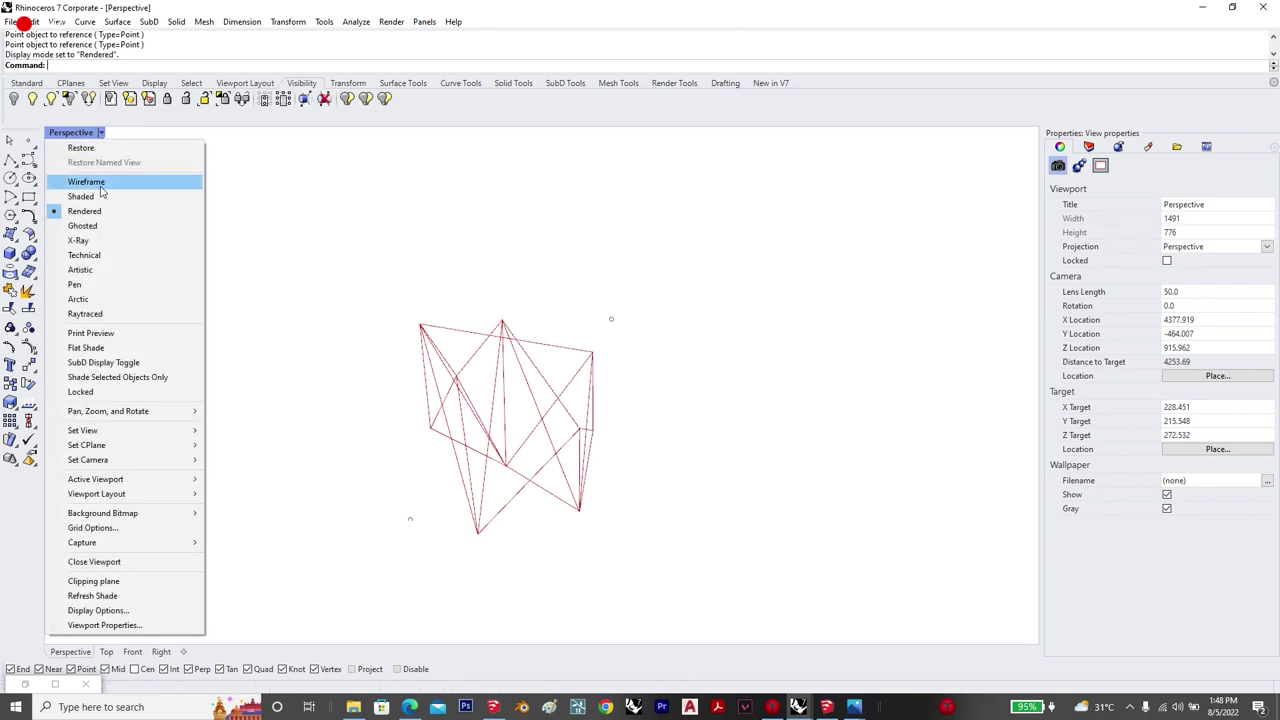
pyautogui.click(103, 190)
pyautogui.moveTo(517, 281)
pyautogui.mouseDown(button='right')
pyautogui.moveTo(775, 395)
pyautogui.moveTo(691, 385)
pyautogui.moveTo(680, 370)
pyautogui.mouseUp(button='right')
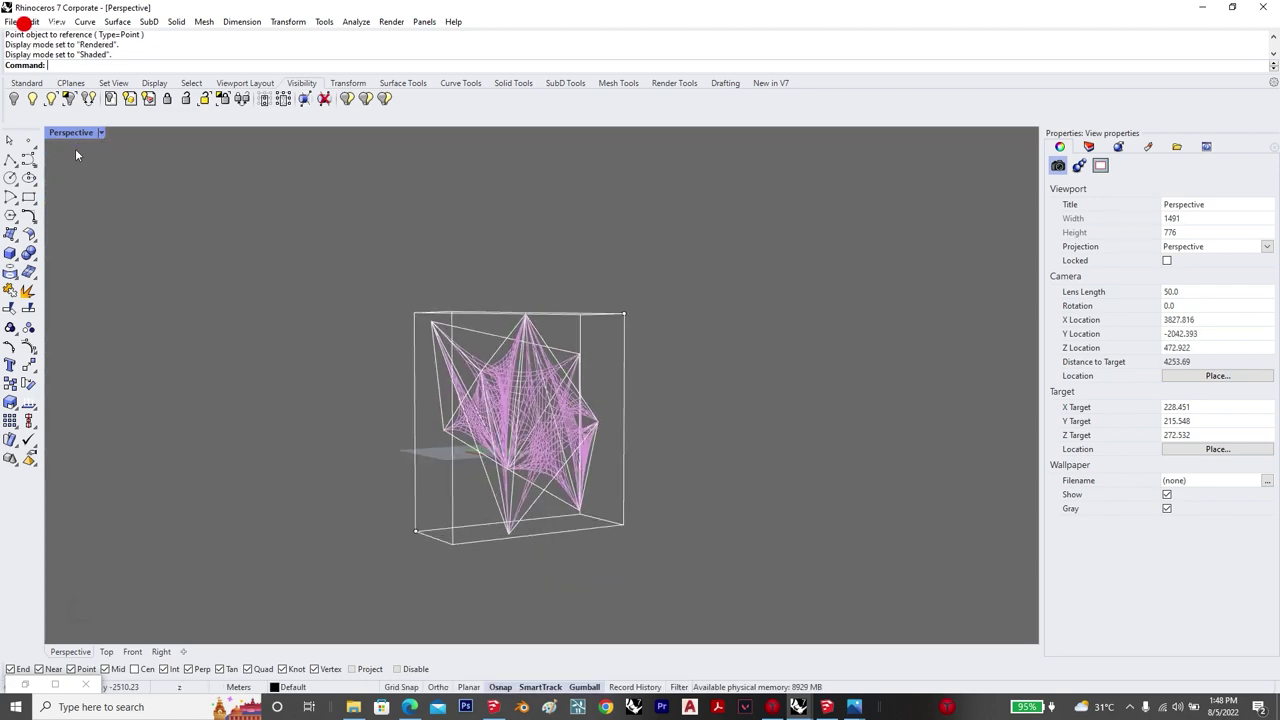
pyautogui.click(100, 133)
pyautogui.click(103, 192)
# Step: Examine the relaxed membranes and piped mesh edges inside the box frame from several angles and at close range
pyautogui.moveTo(681, 324); pyautogui.dragTo(417, 354, button='right')
pyautogui.scroll(8, 558, 439)
pyautogui.scroll(4, 558, 439)
pyautogui.moveTo(558, 439); pyautogui.dragTo(429, 457, button='right')
pyautogui.scroll(-5, 643, 413)
pyautogui.click(100, 133)
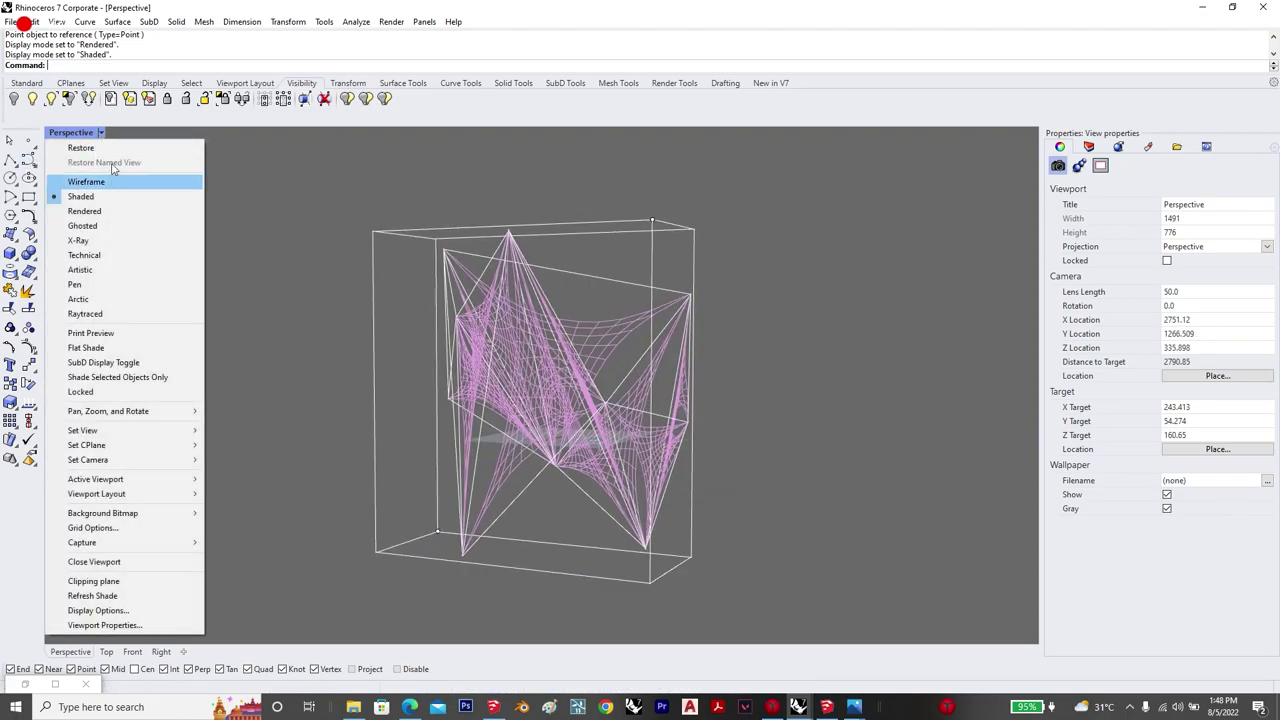
pyautogui.click(285, 218)
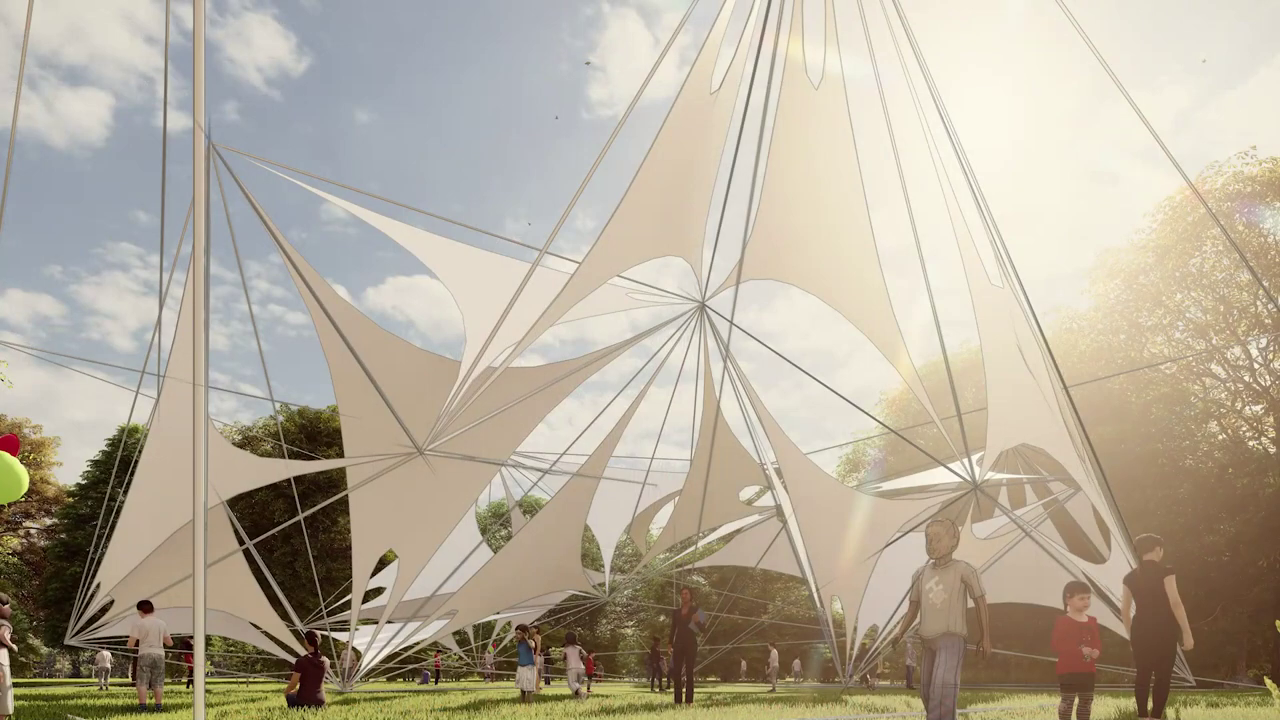